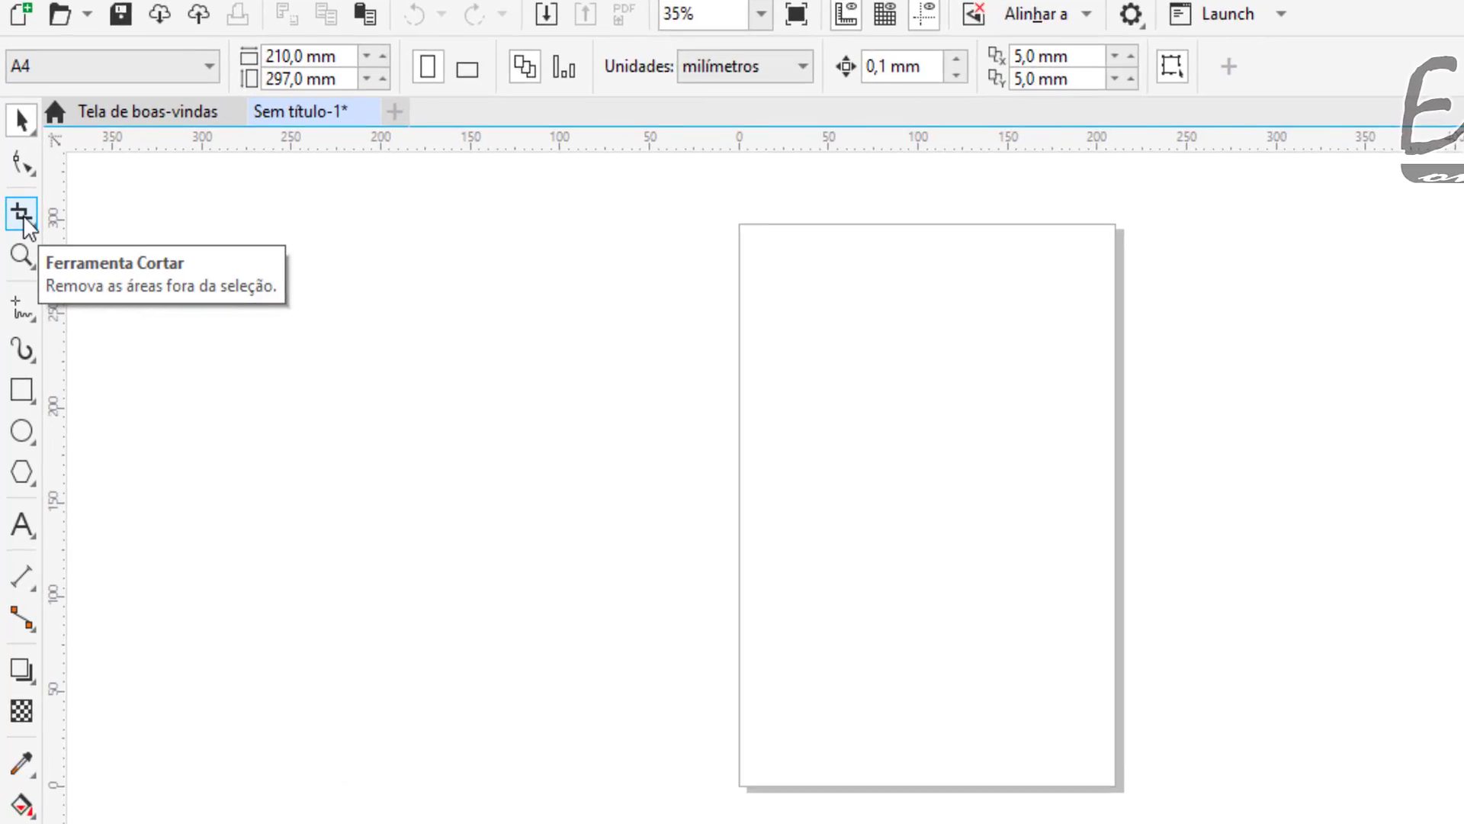
left_click(19, 227)
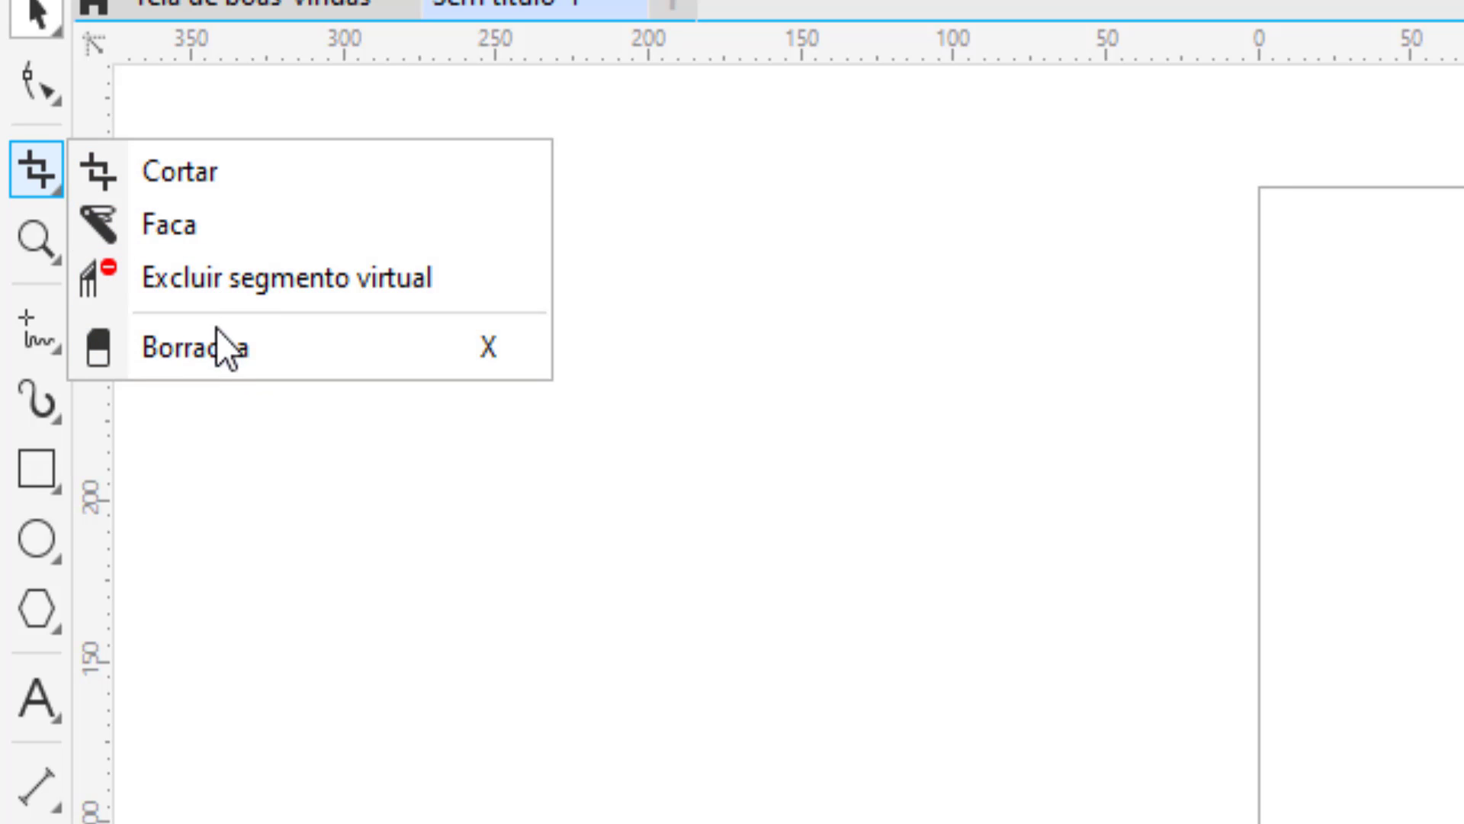
left_click(1087, 67)
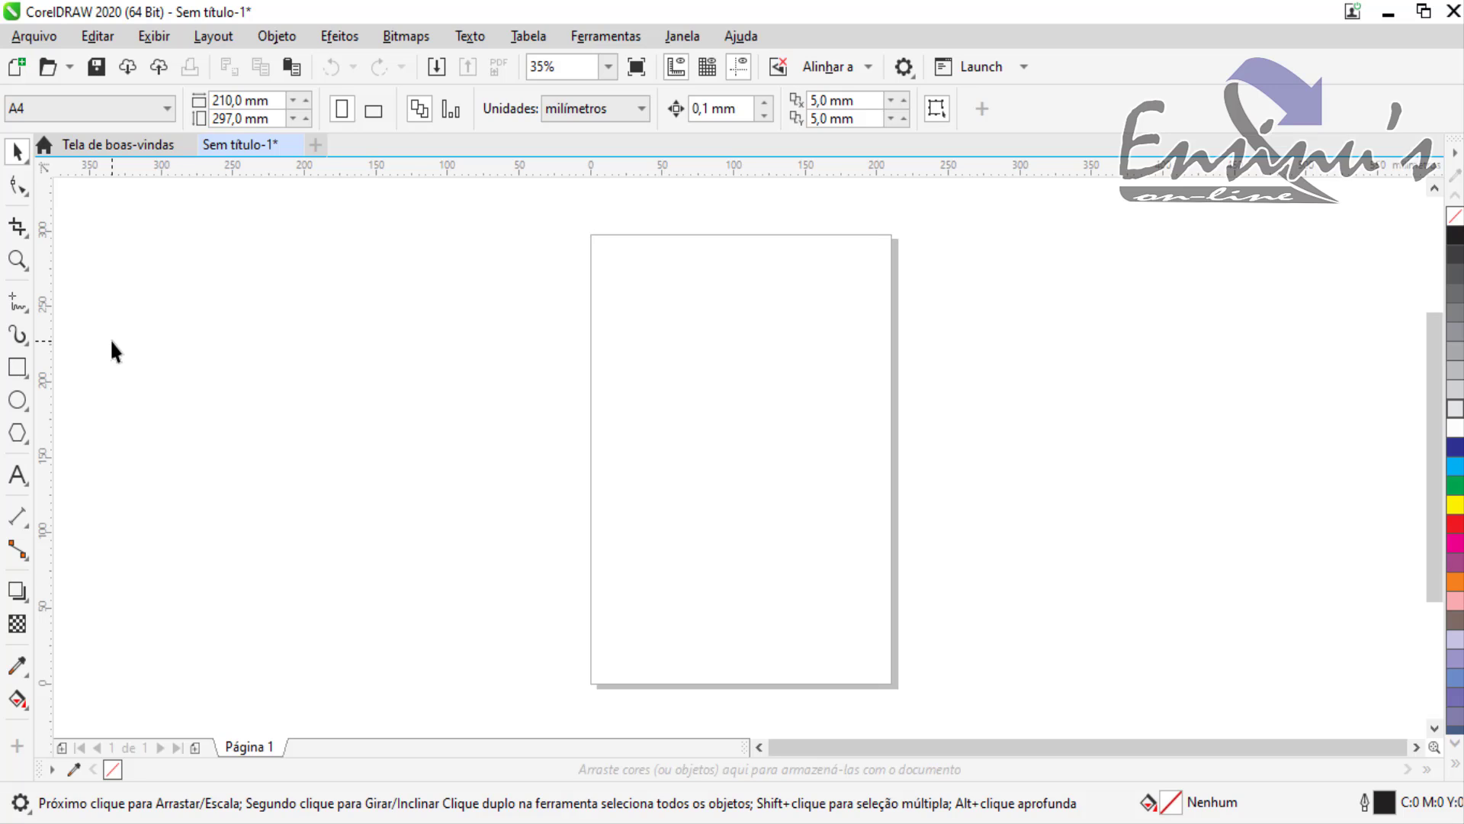
Draw a rectangle about 165 × 136 mm on the page and split its upper part off with a straight horizontal Knife cut
left_click(17, 367)
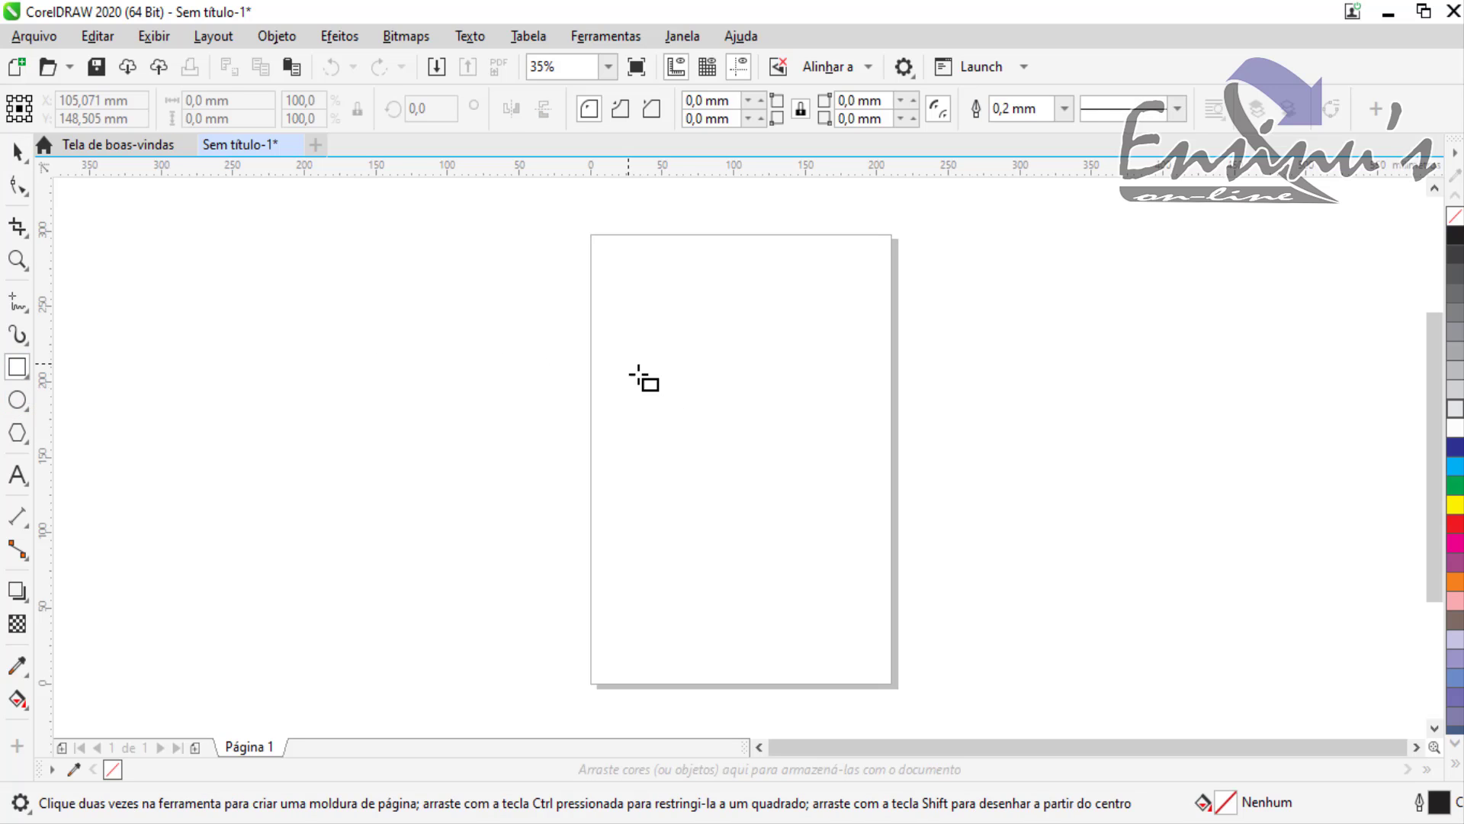
left_click_drag(628, 364, 869, 573)
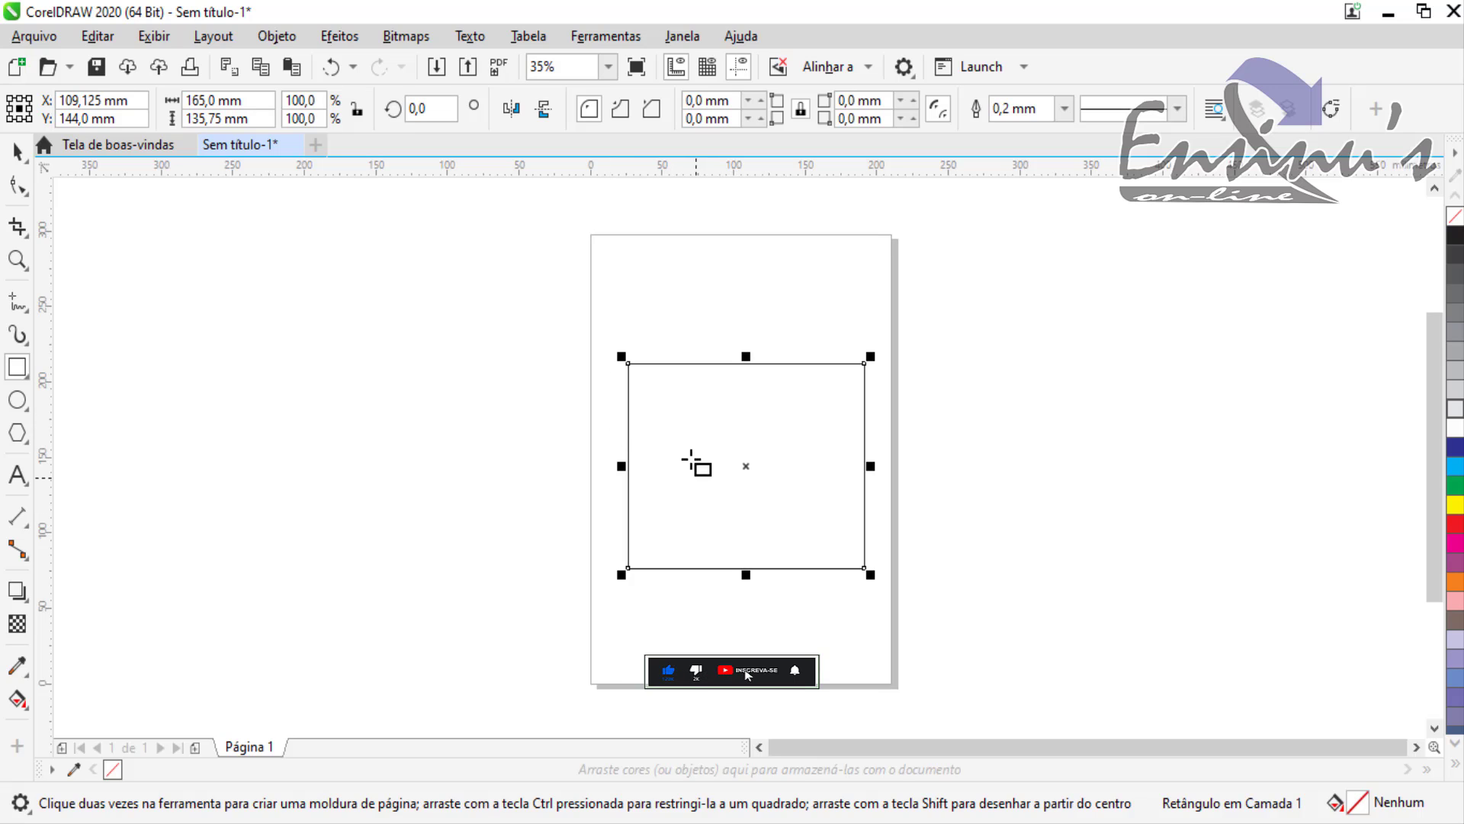
left_click(18, 227)
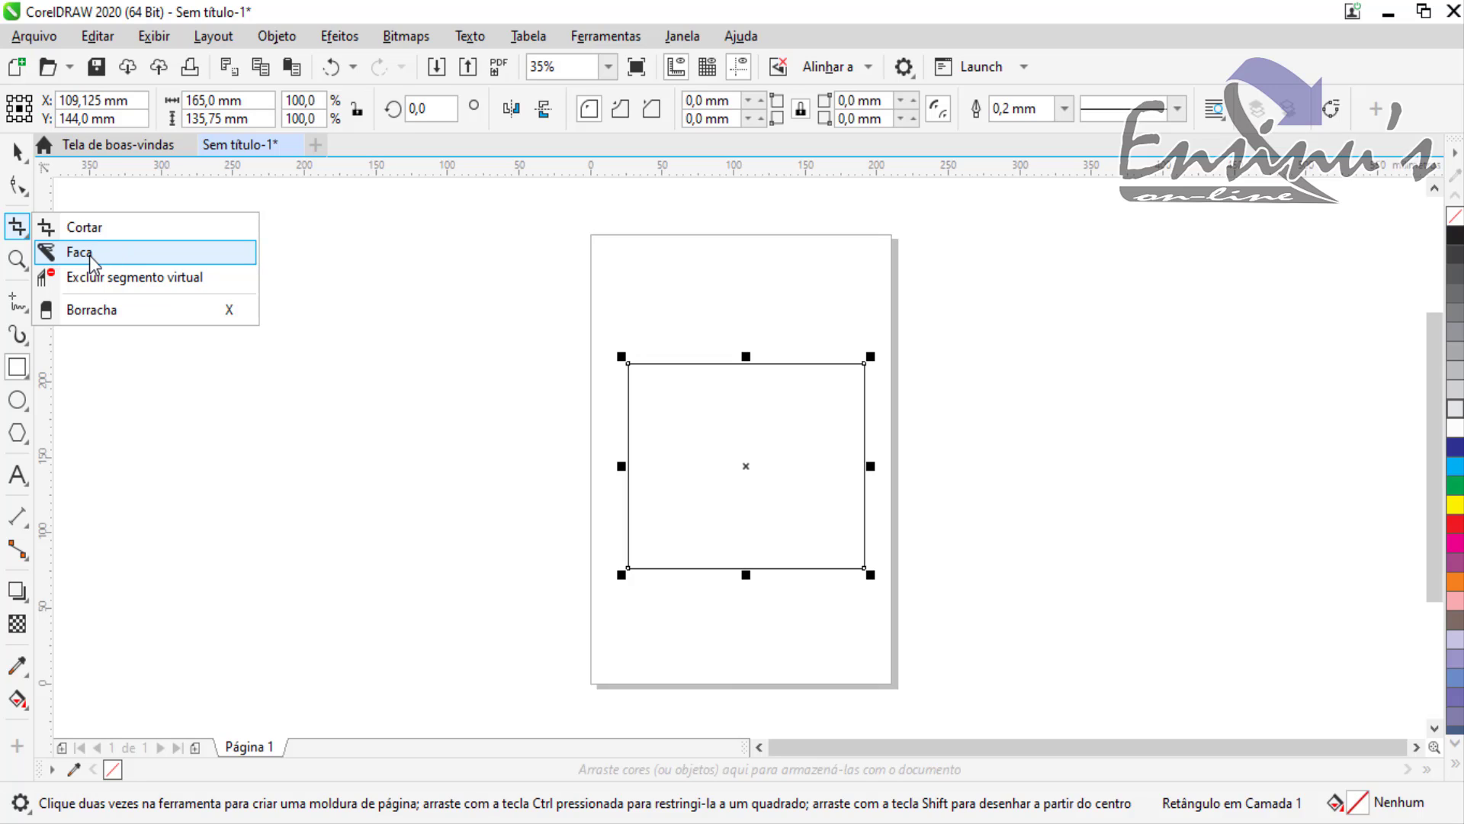
left_click(112, 259)
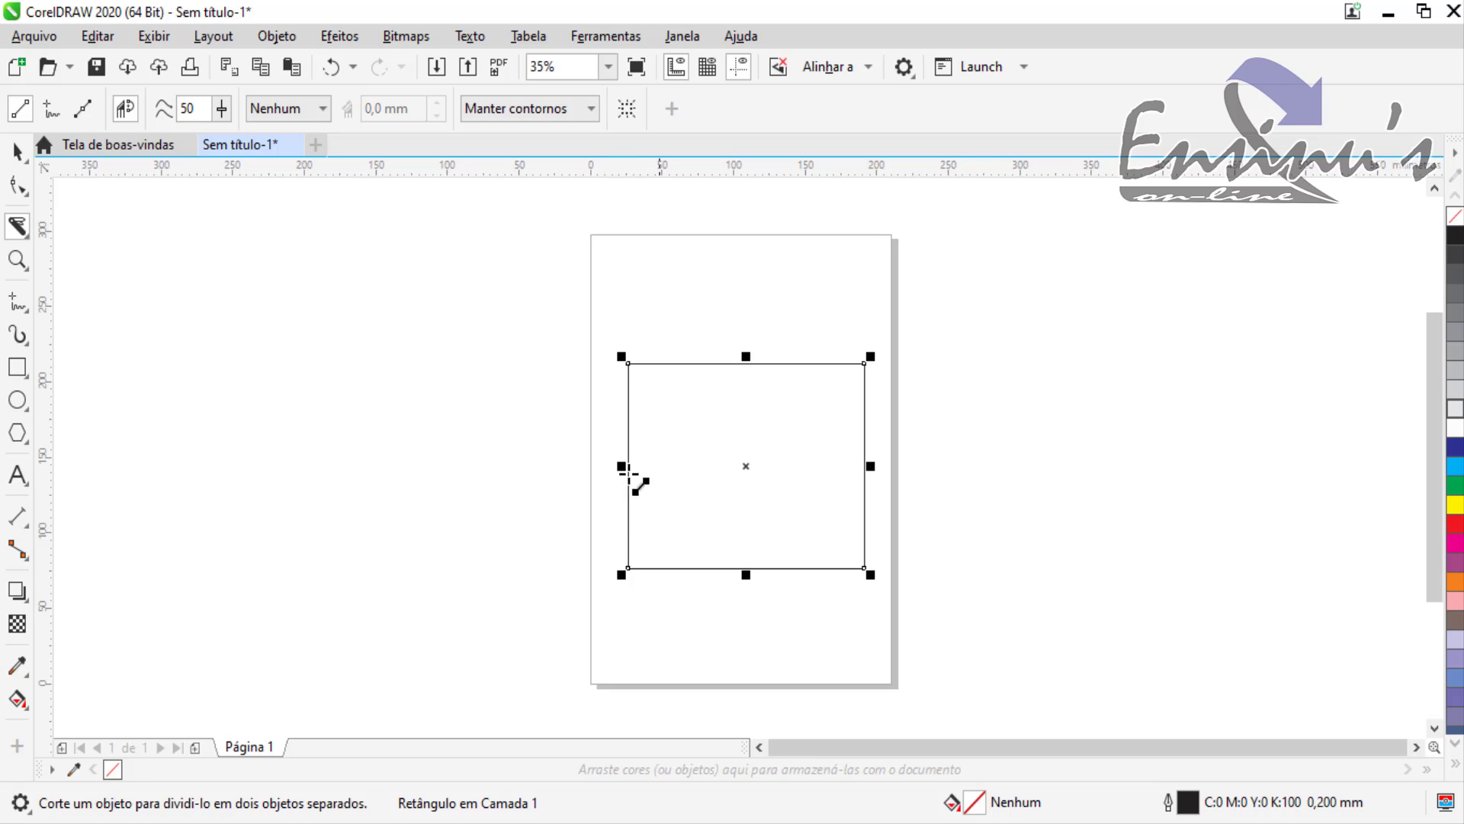
left_click(610, 419)
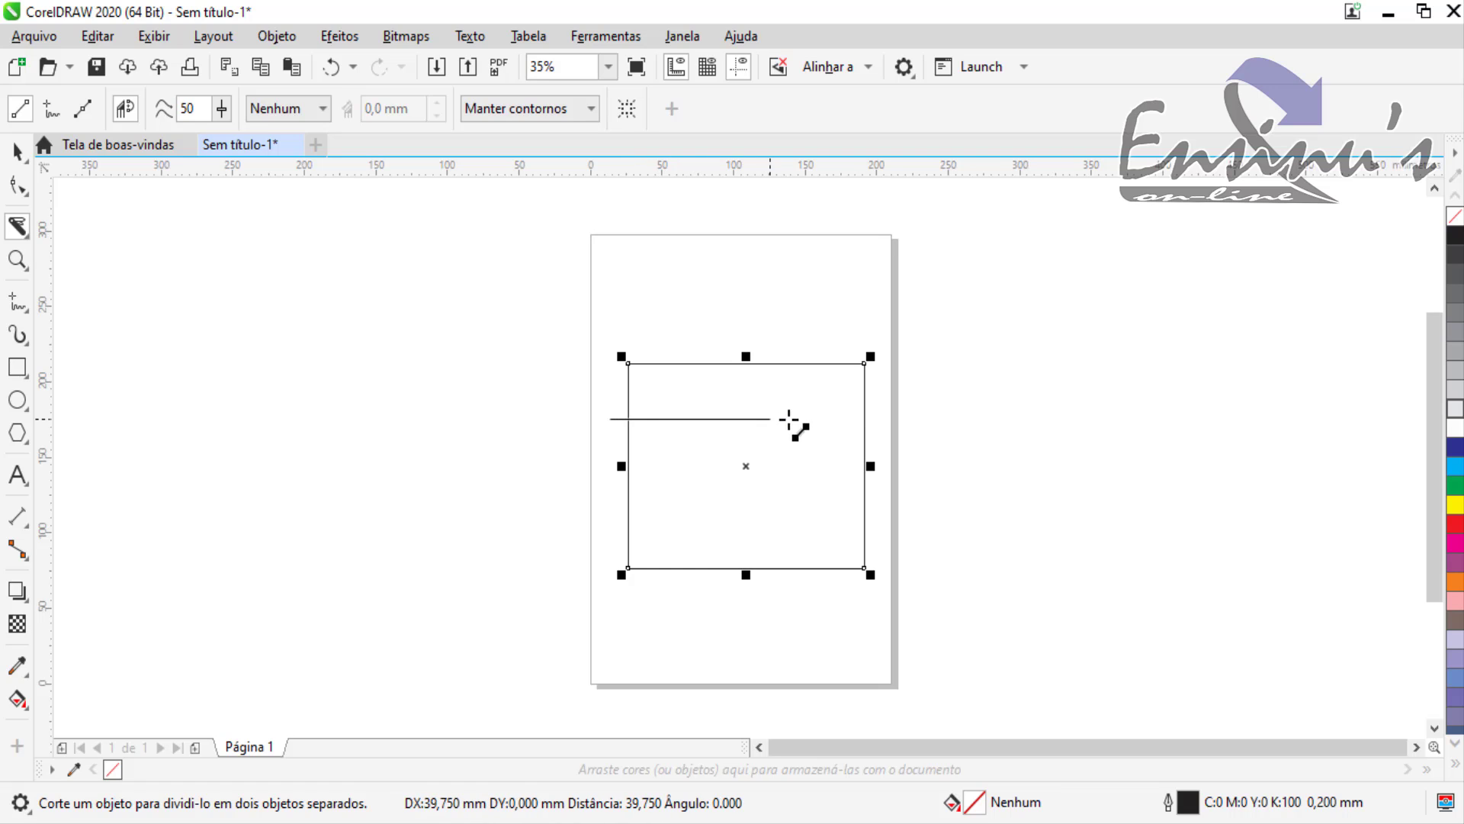
left_click(894, 419)
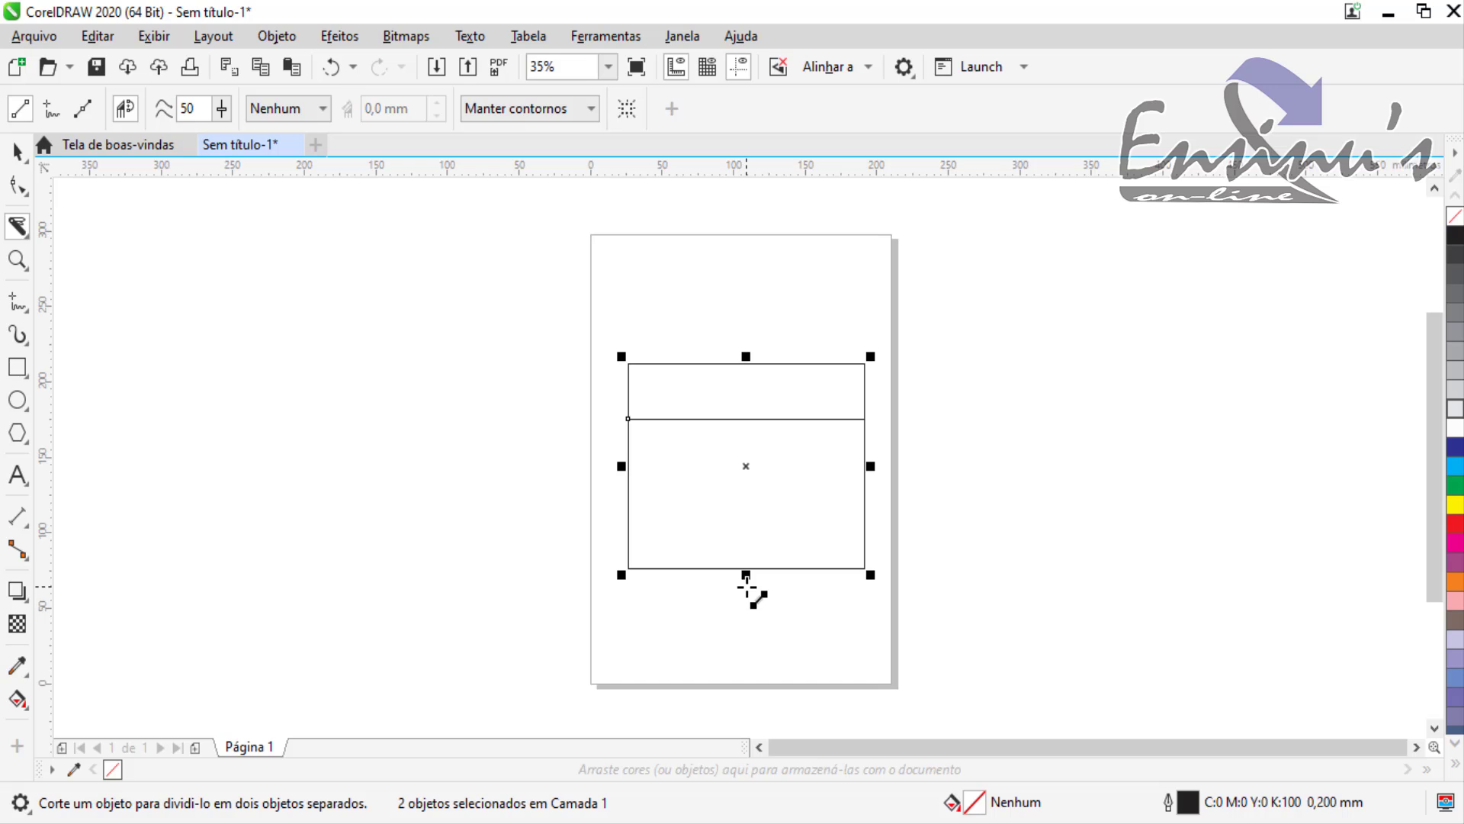
Separate the two rectangle pieces by moving both off the page to its left, the narrow one above the larger one
left_click(16, 151)
mouse_move(768, 478)
left_mouse_down()
mouse_move(696, 467)
mouse_move(425, 513)
mouse_move(742, 493)
mouse_move(758, 469)
left_mouse_up()
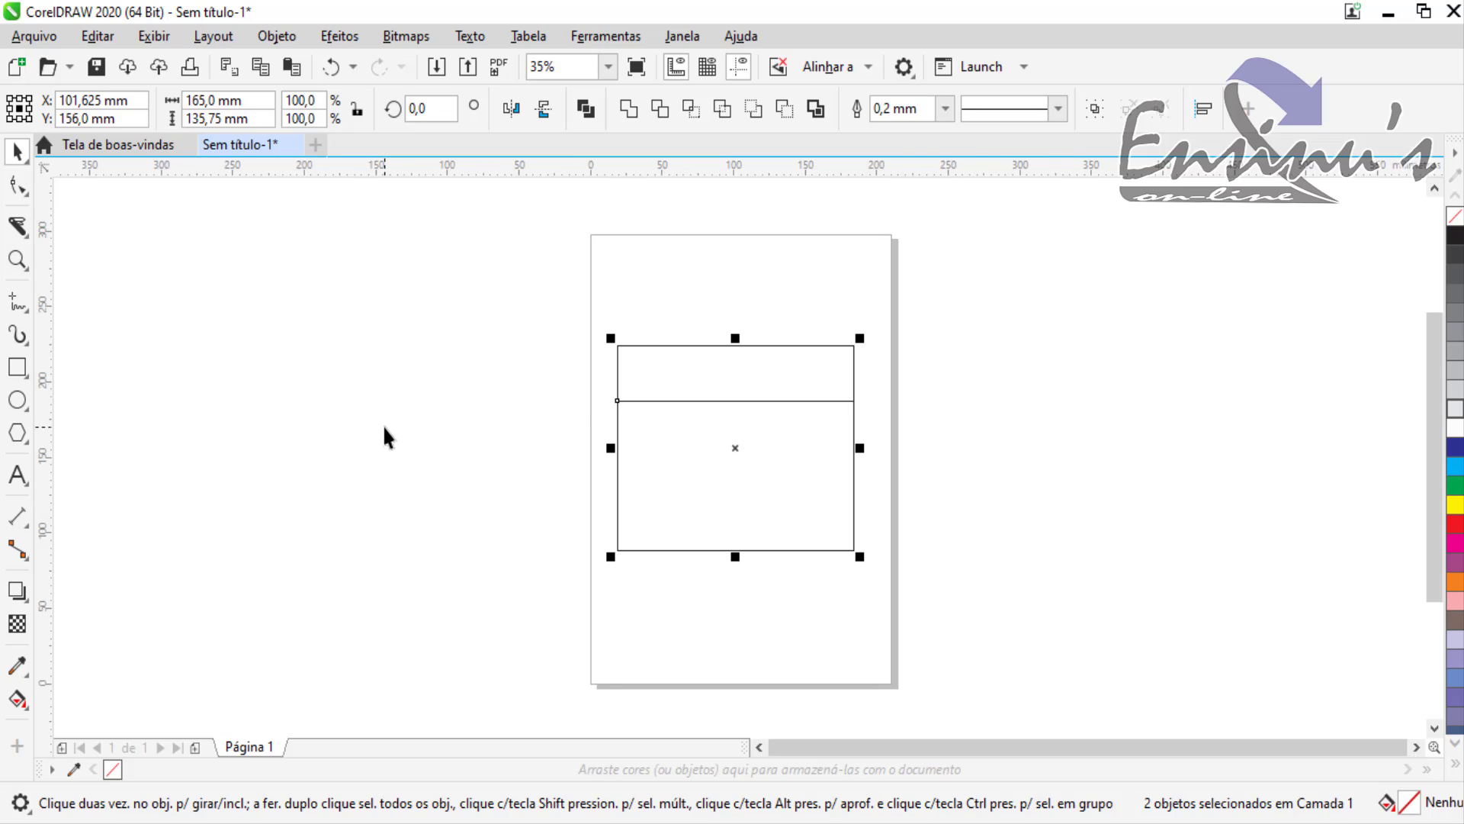
left_click(376, 355)
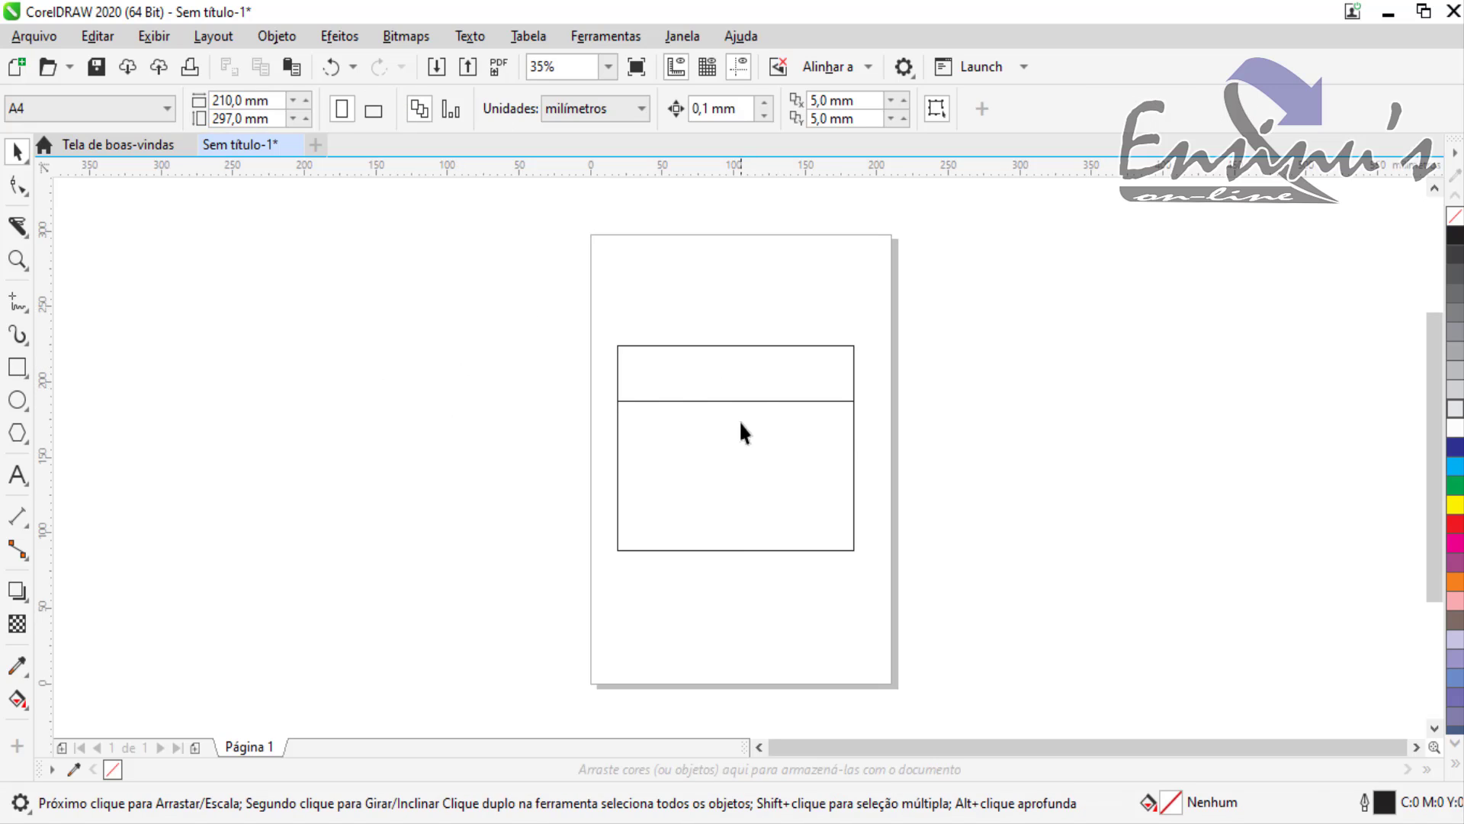
left_click_drag(750, 355, 441, 277)
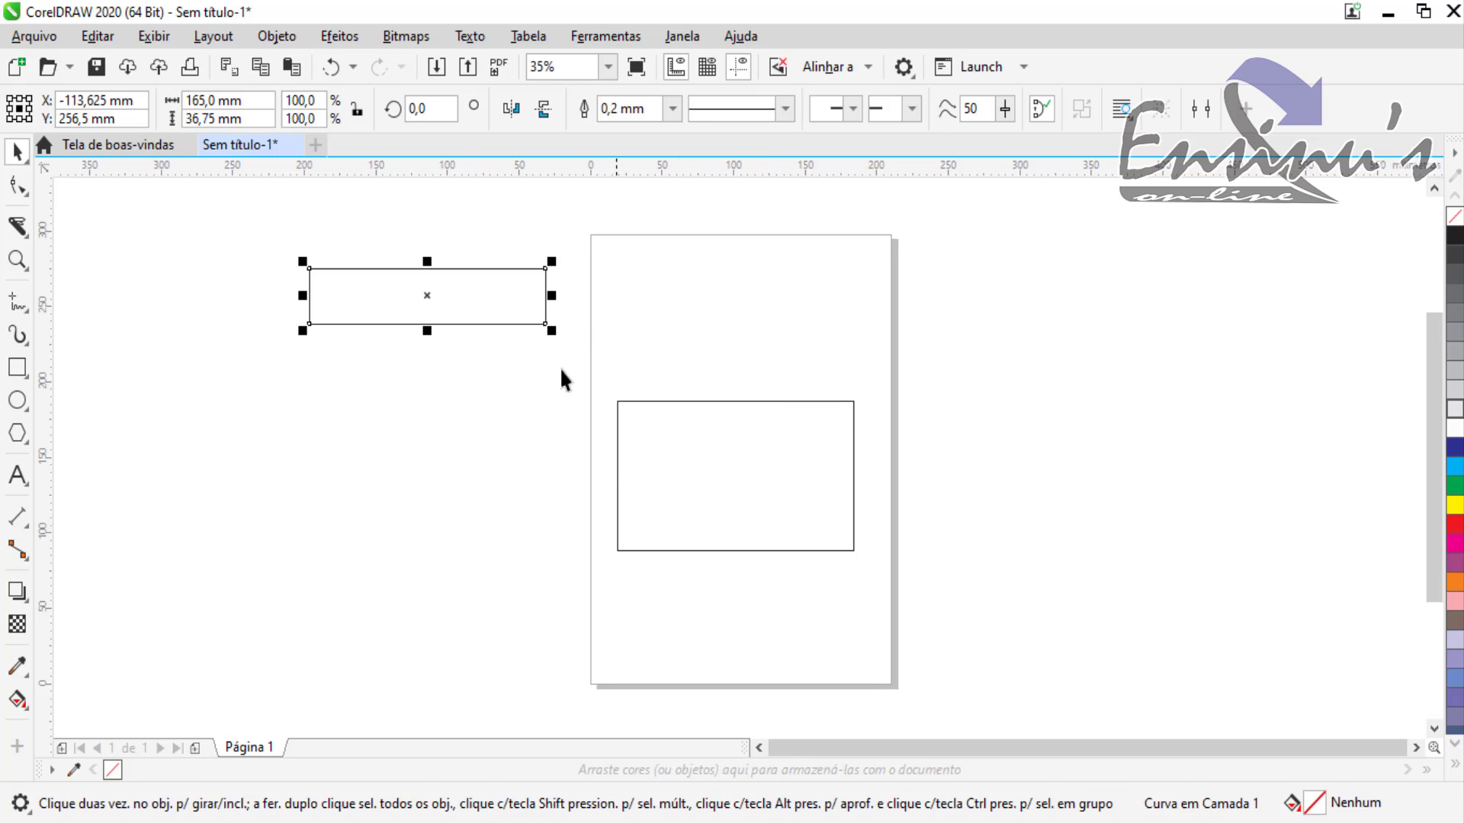
left_click_drag(745, 467, 401, 515)
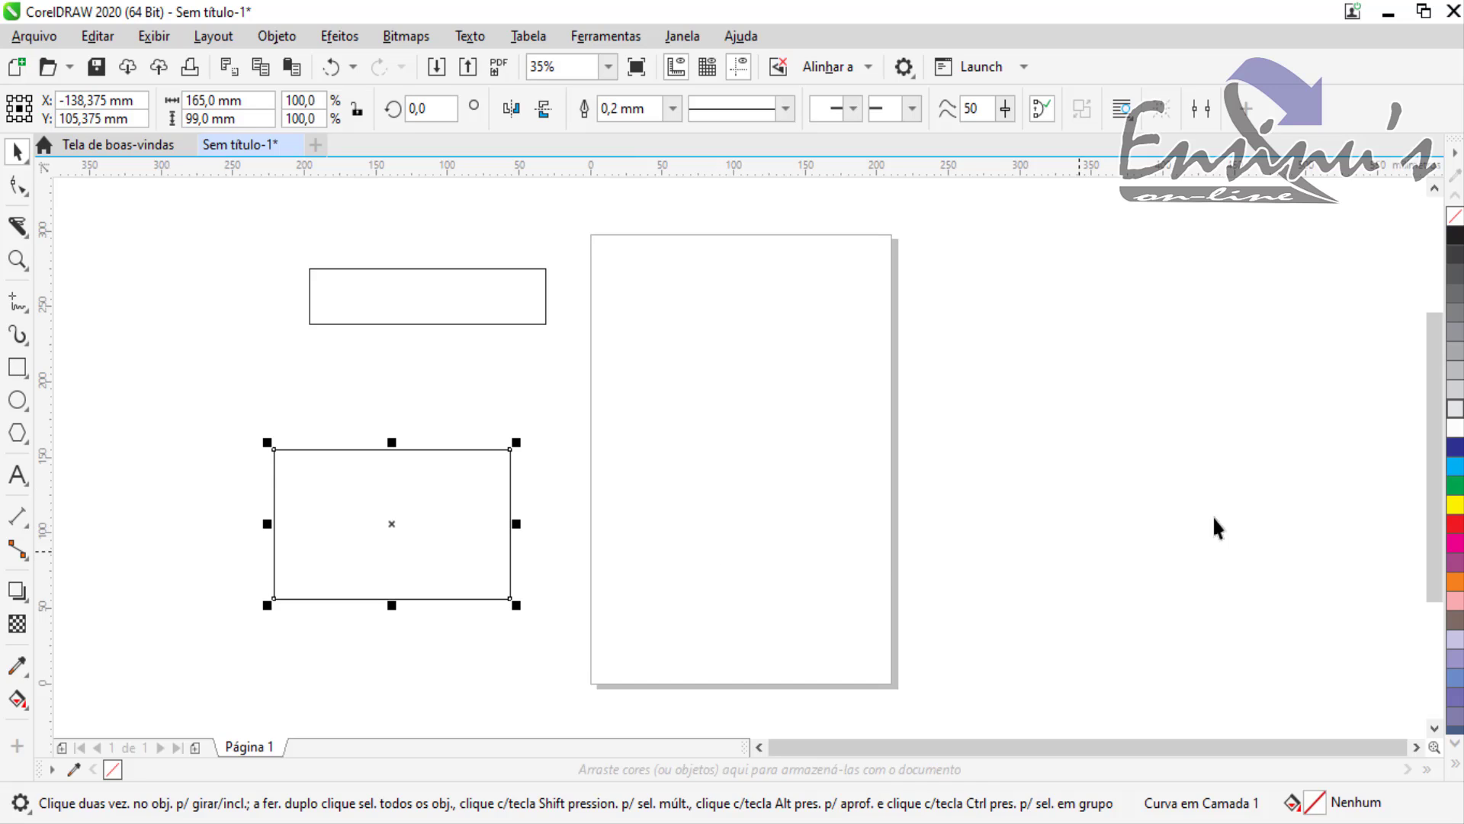
Fill the larger lower rectangle cyan and the narrow upper rectangle dark blue
left_click(1455, 466)
left_click(503, 307)
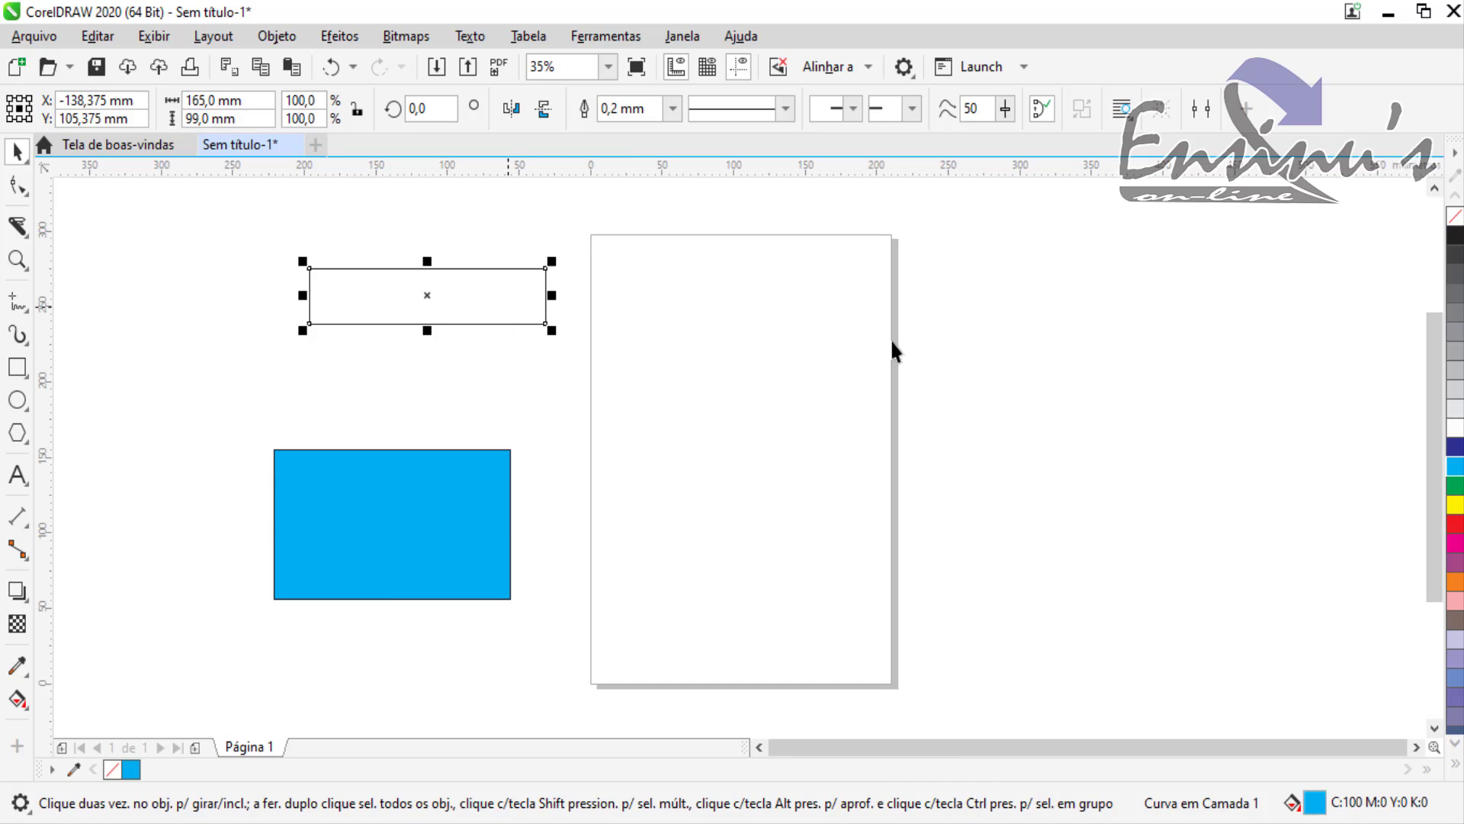
left_click(1455, 447)
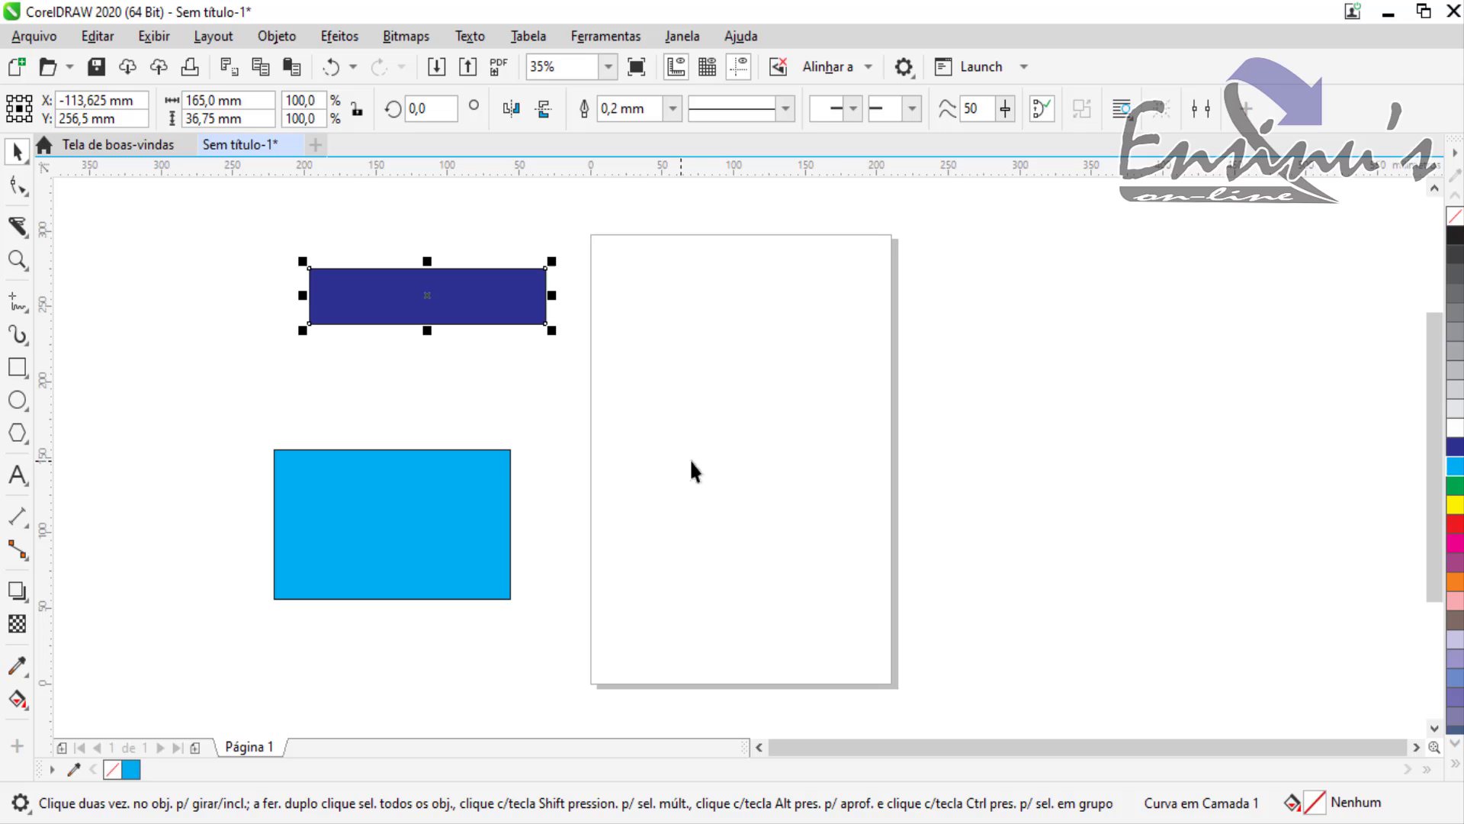
left_click(758, 374)
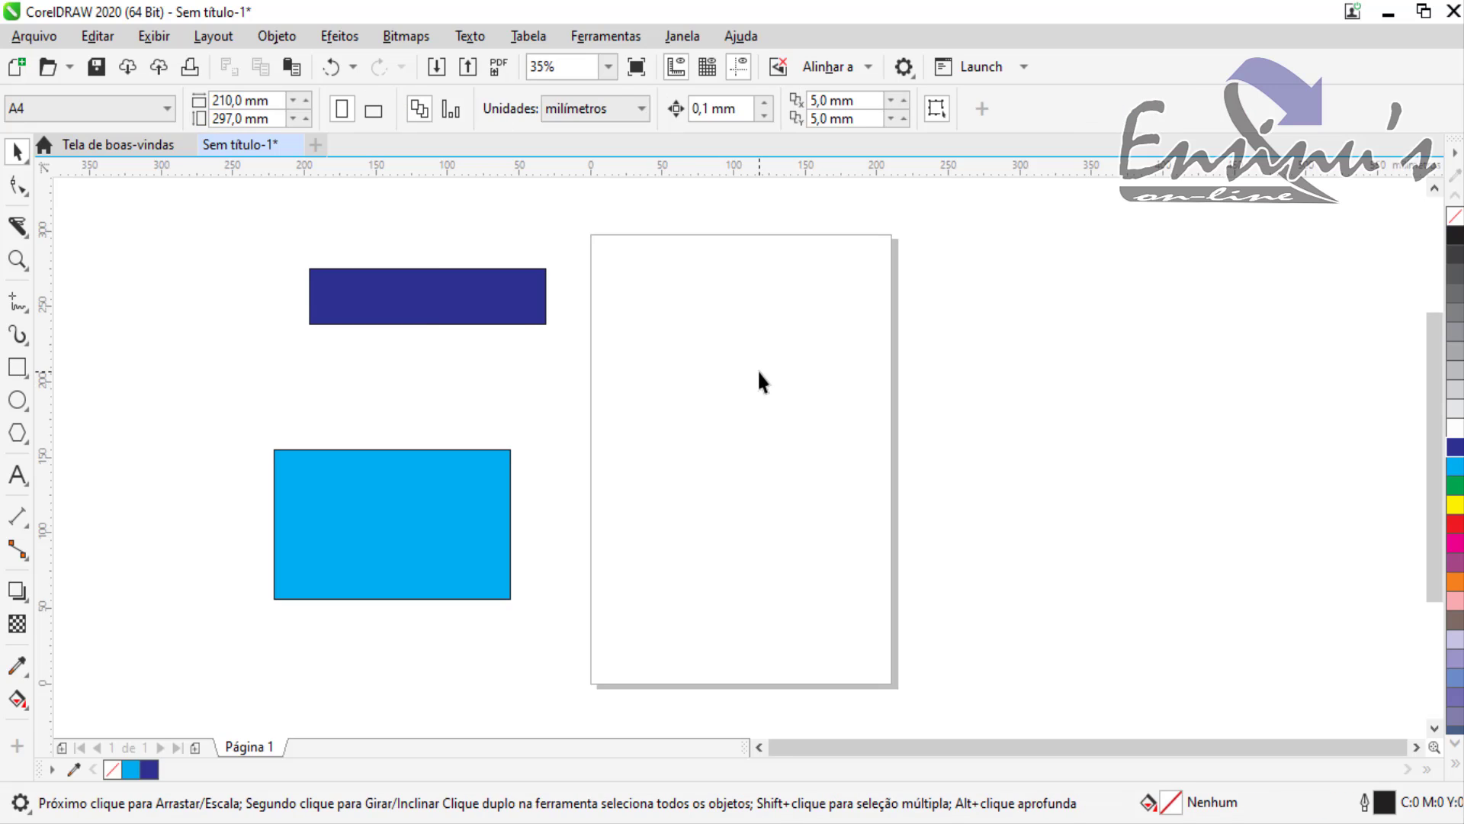
Cut the cyan rectangle diagonally from its upper-left to its lower-right corner with a straight Knife line
left_click(17, 227)
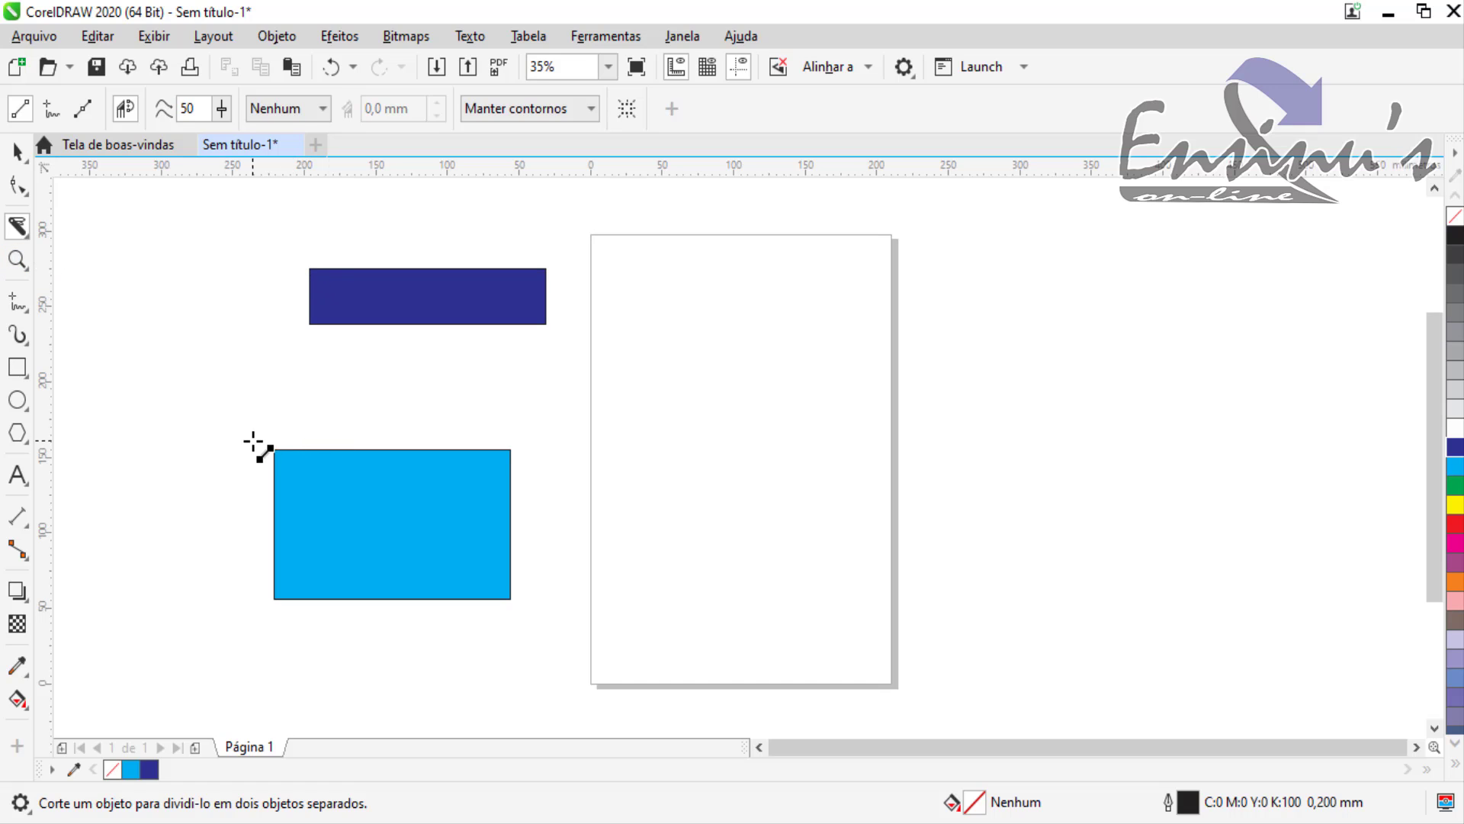
left_click(252, 440)
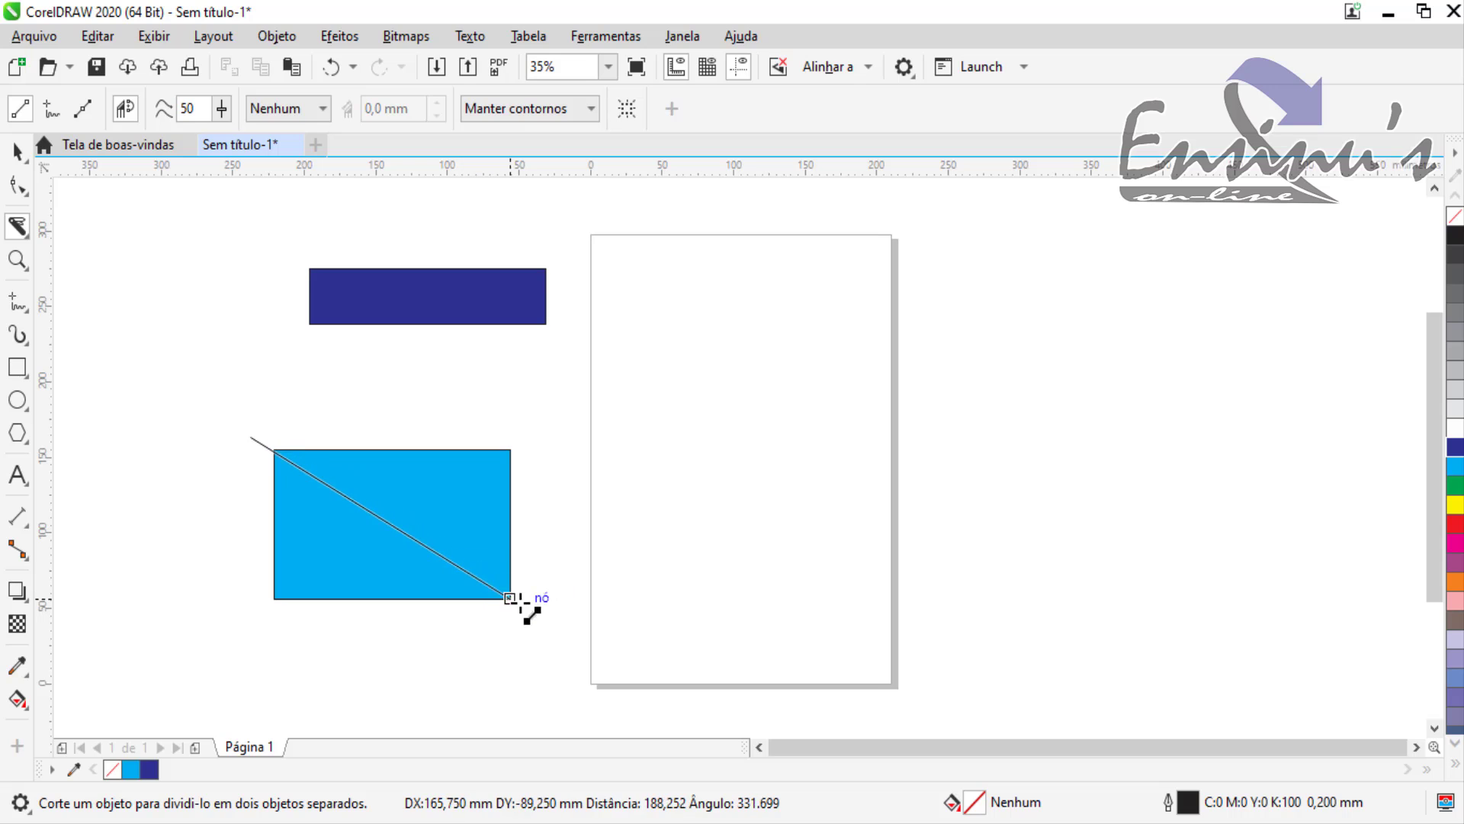
left_click(535, 612)
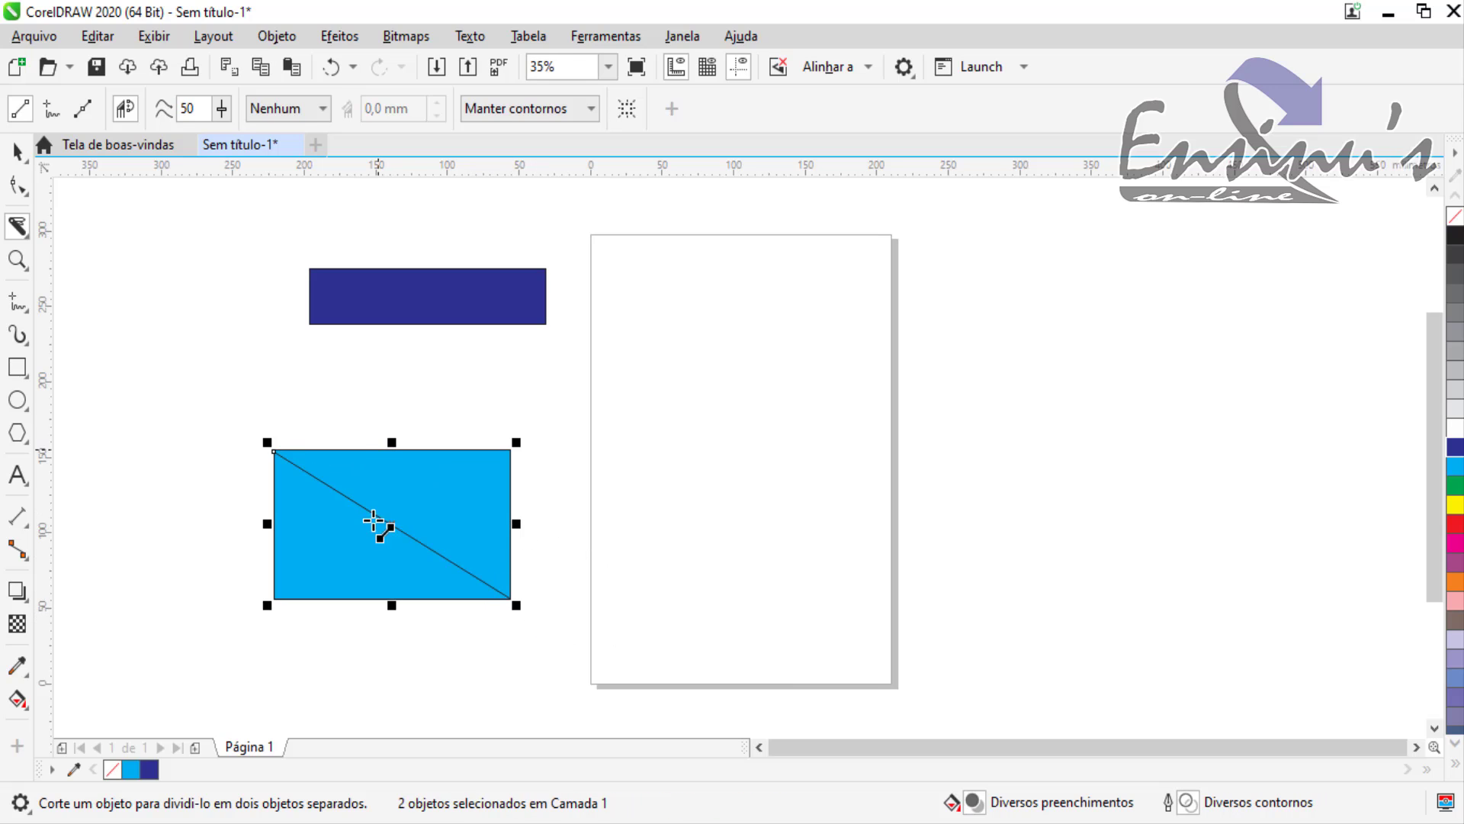
left_click(17, 151)
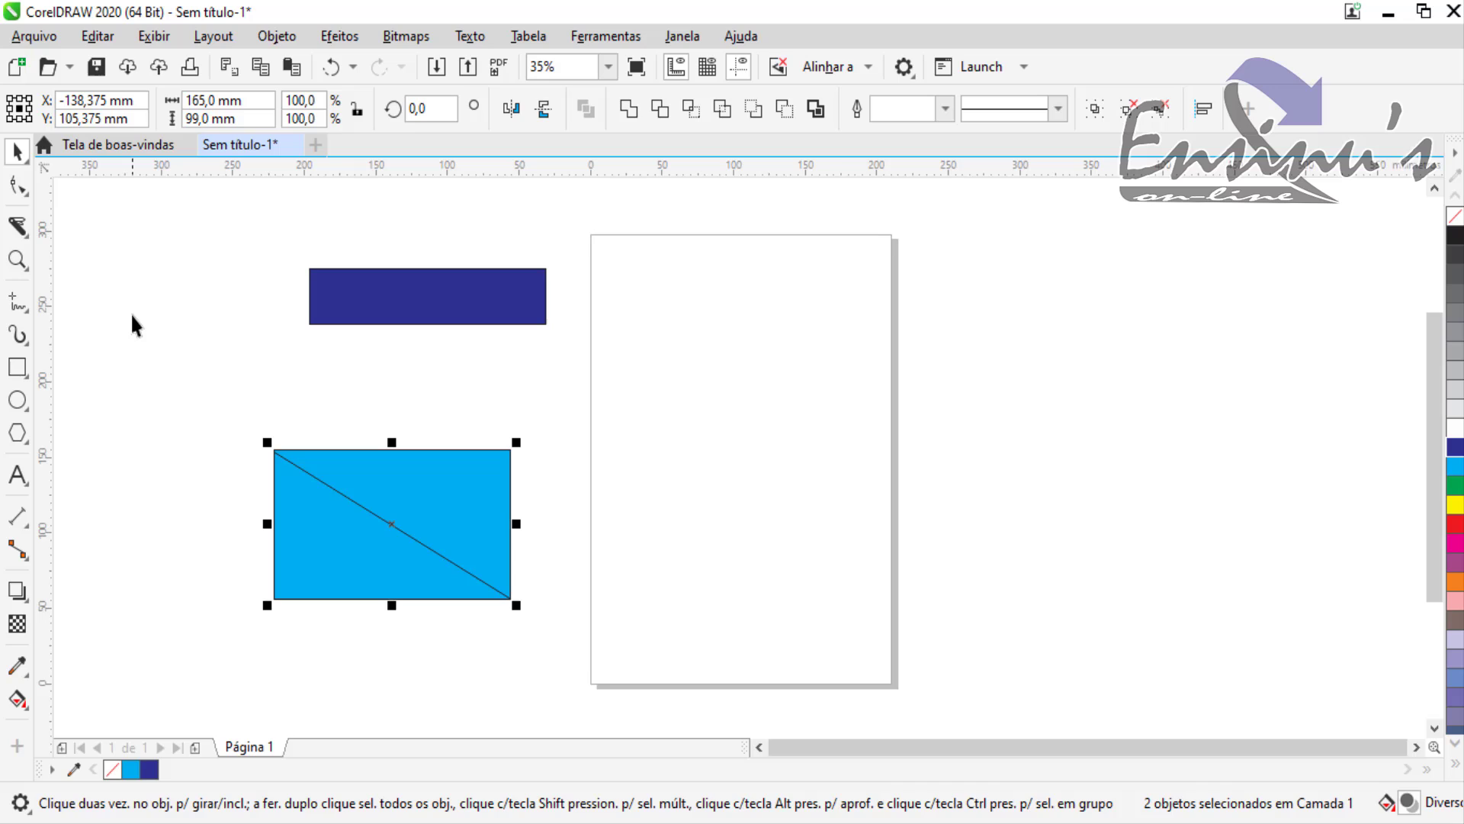
left_click(188, 308)
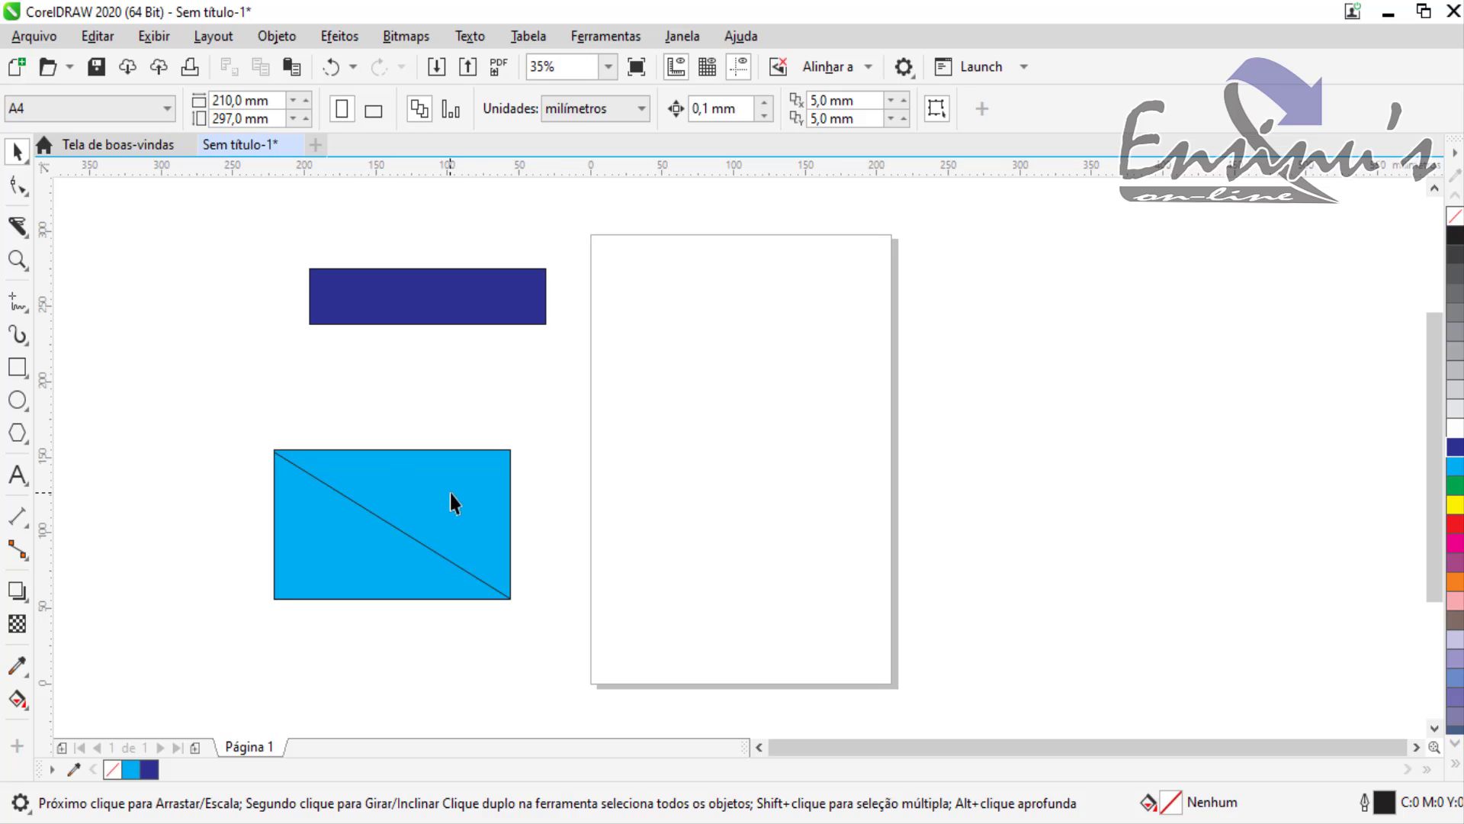
Move the upper triangular half of the cyan rectangle onto the page and fill it green
left_click_drag(450, 494, 772, 426)
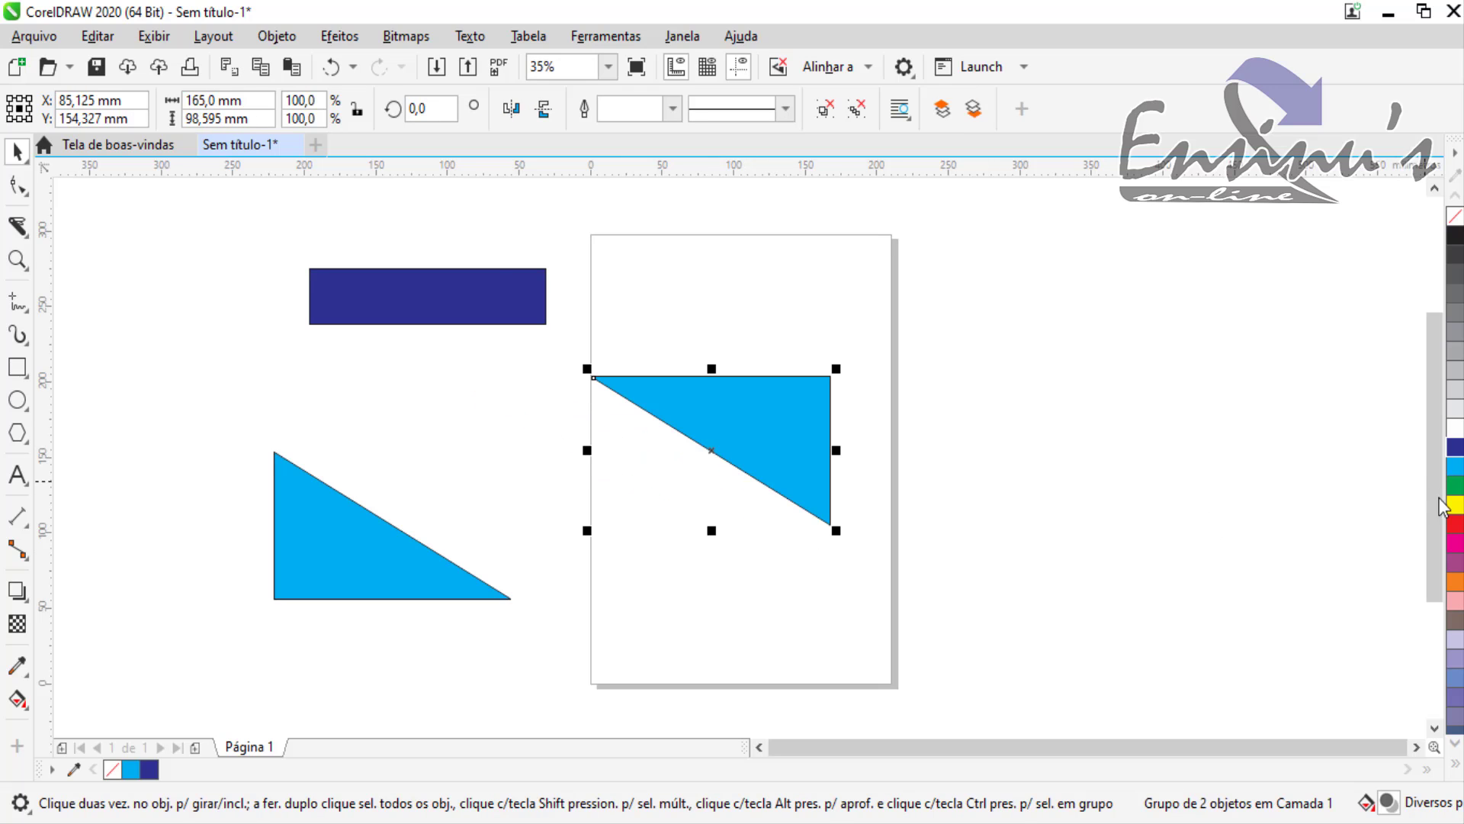
left_click(1455, 484)
left_click(1161, 460)
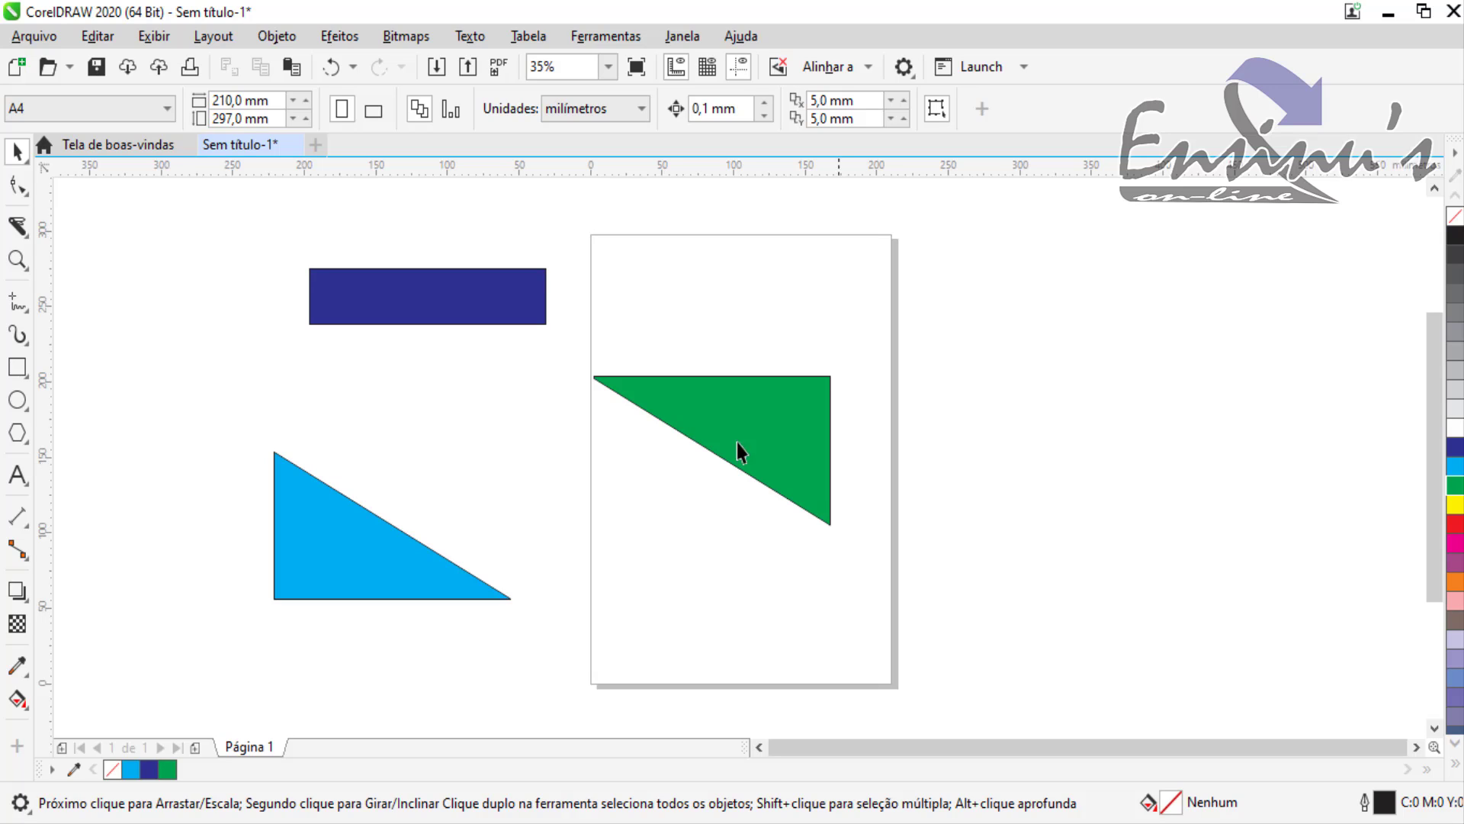
Delete the dark blue rectangle and both triangles together
left_click_drag(203, 220, 954, 627)
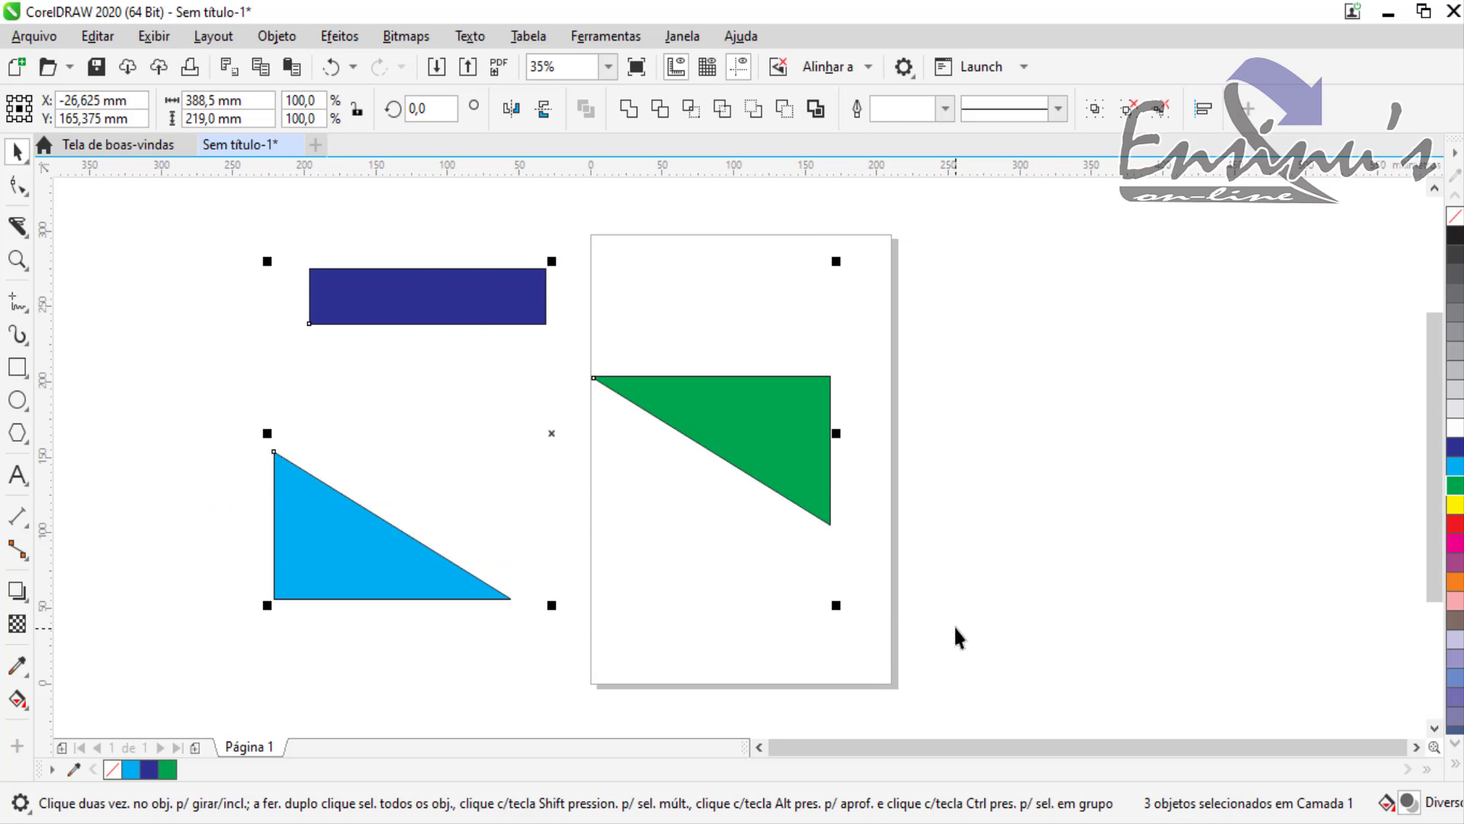
key("Delete")
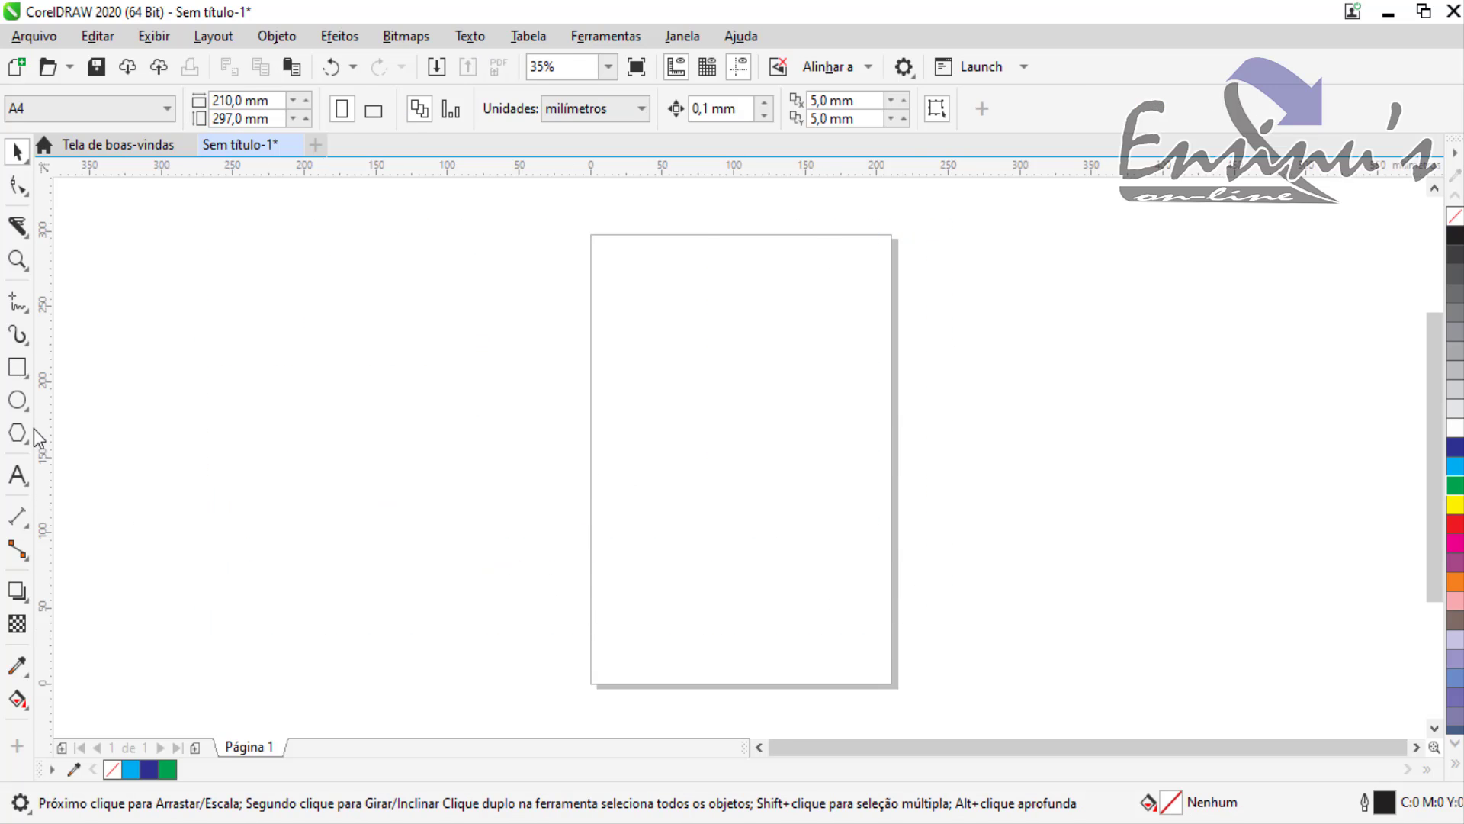
Draw an ellipse about 151 × 158 mm in the lower part of the page
left_click(18, 399)
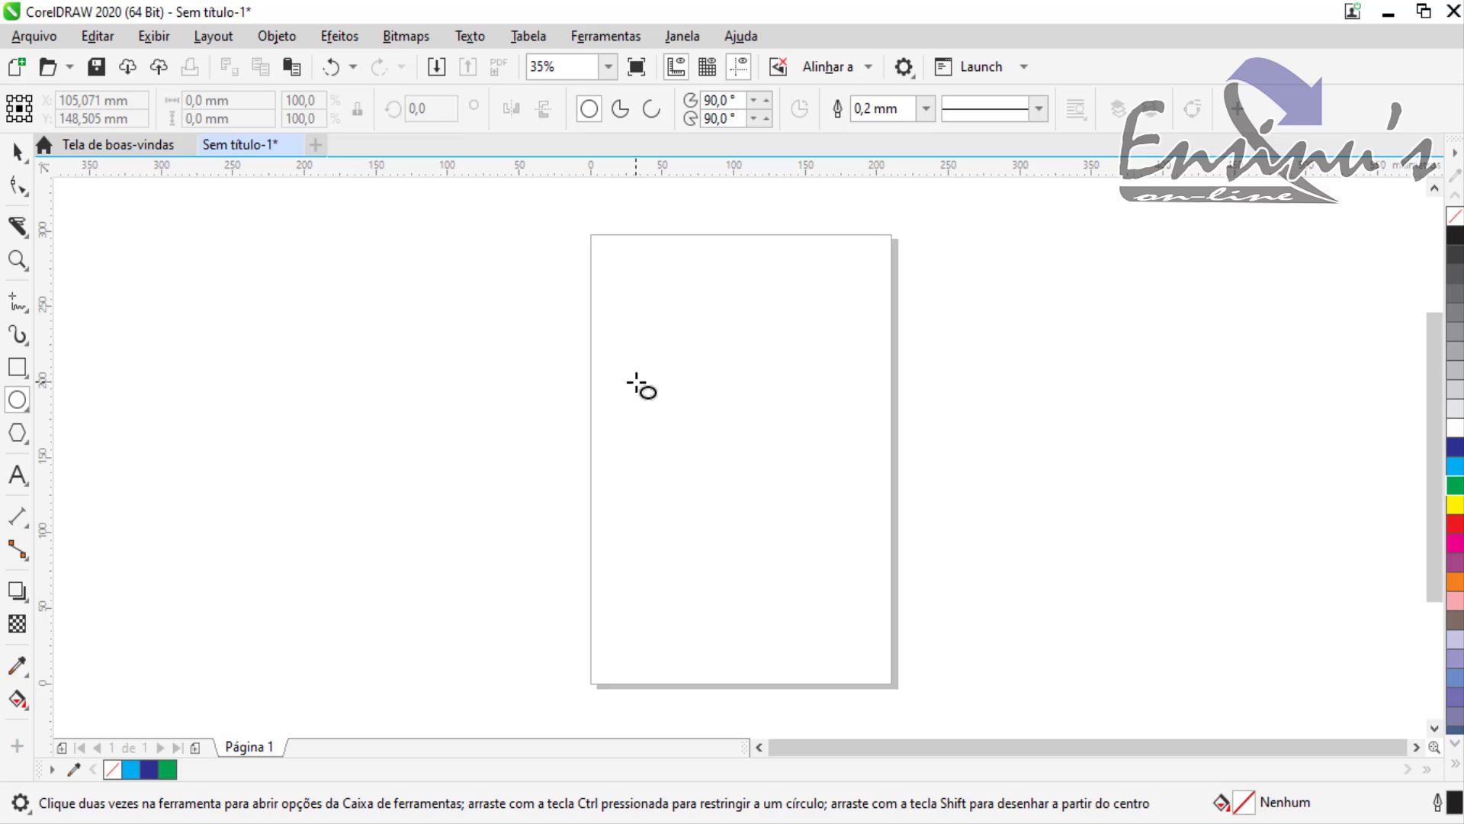
left_click_drag(636, 382, 852, 620)
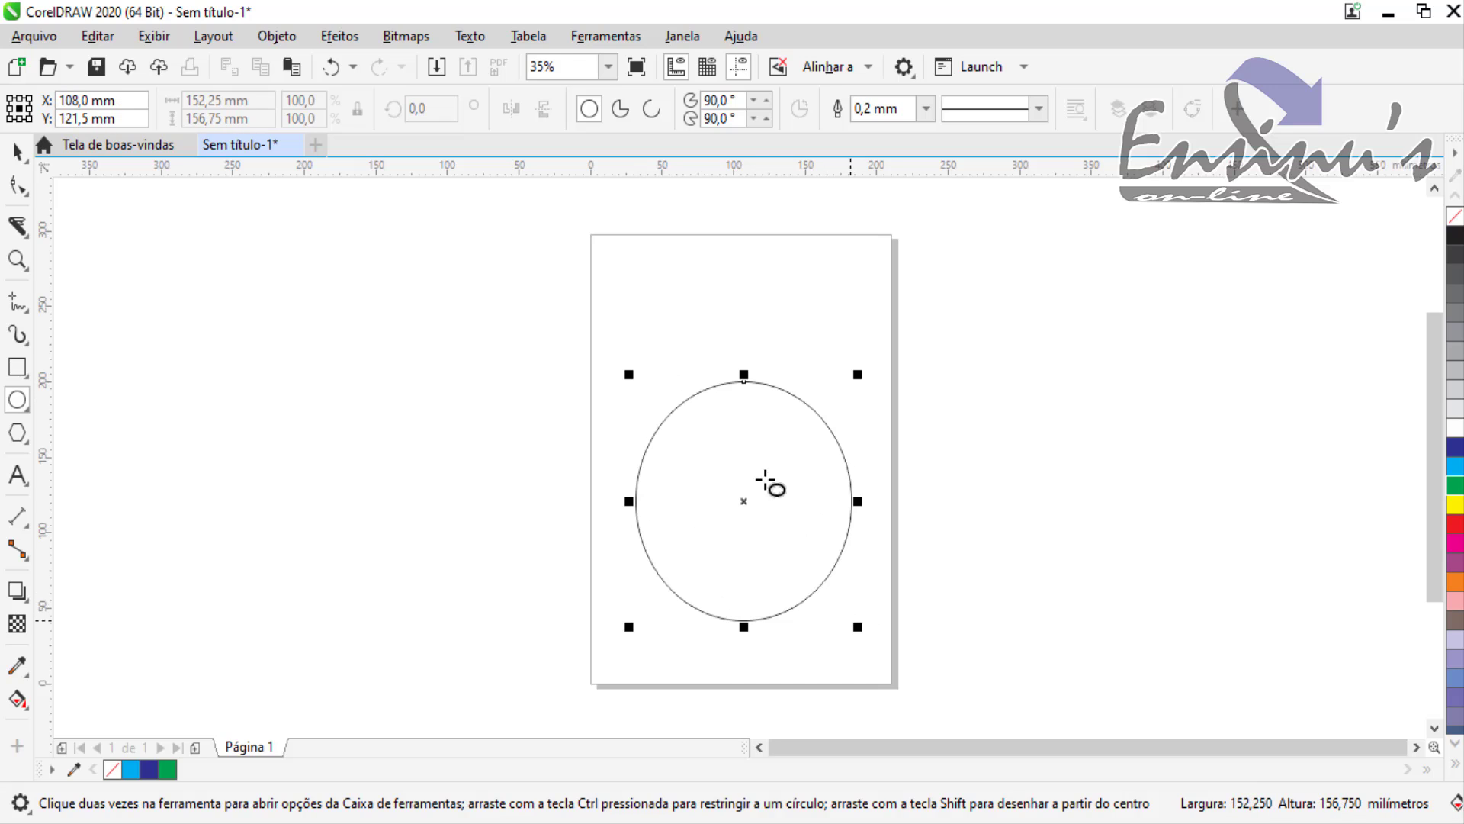
left_click(16, 151)
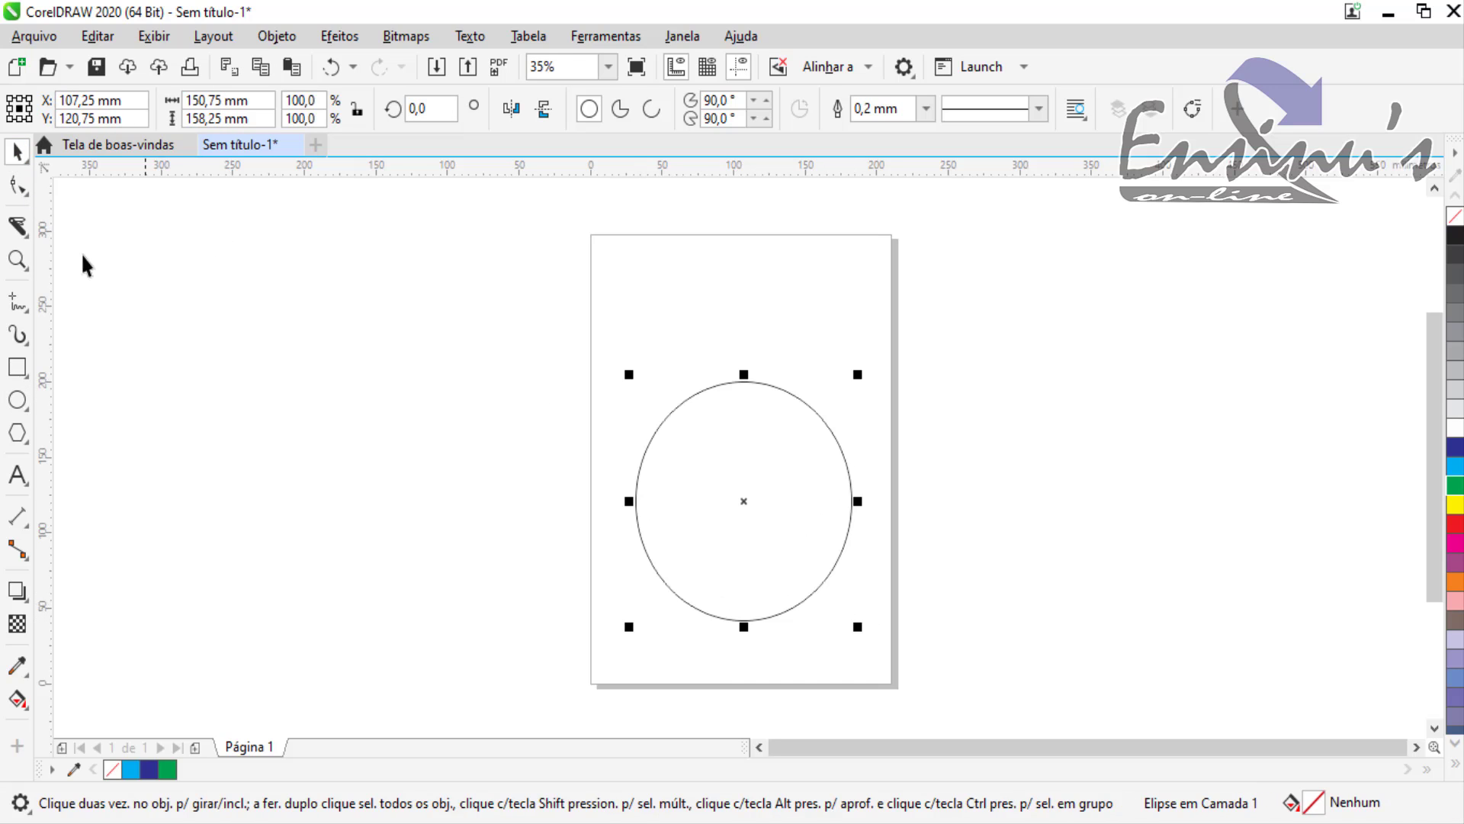
Split the ellipse with a wavy freehand Knife cut running from its lower-left edge to its upper-right edge
left_click(17, 227)
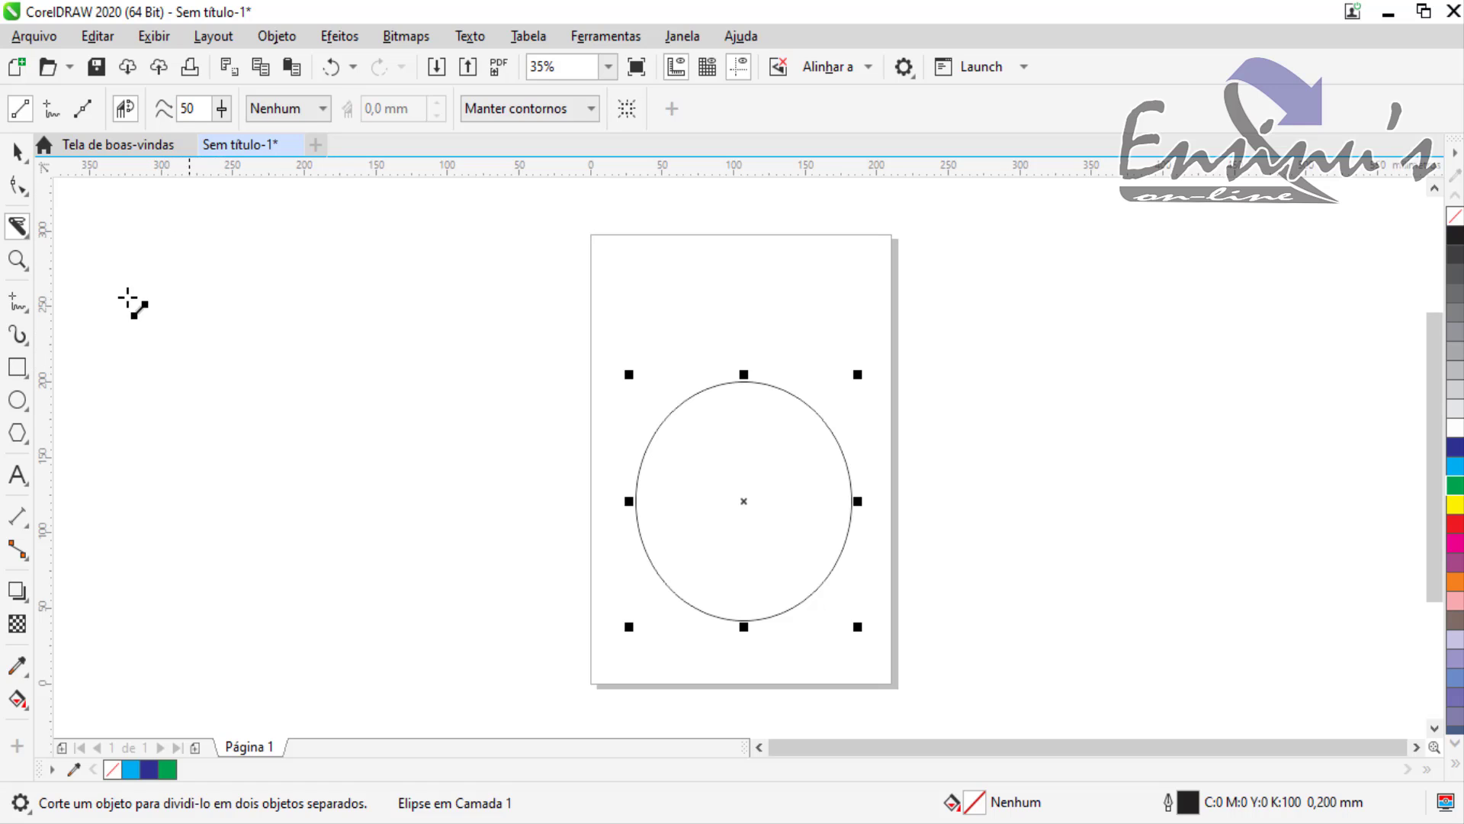
left_click(52, 109)
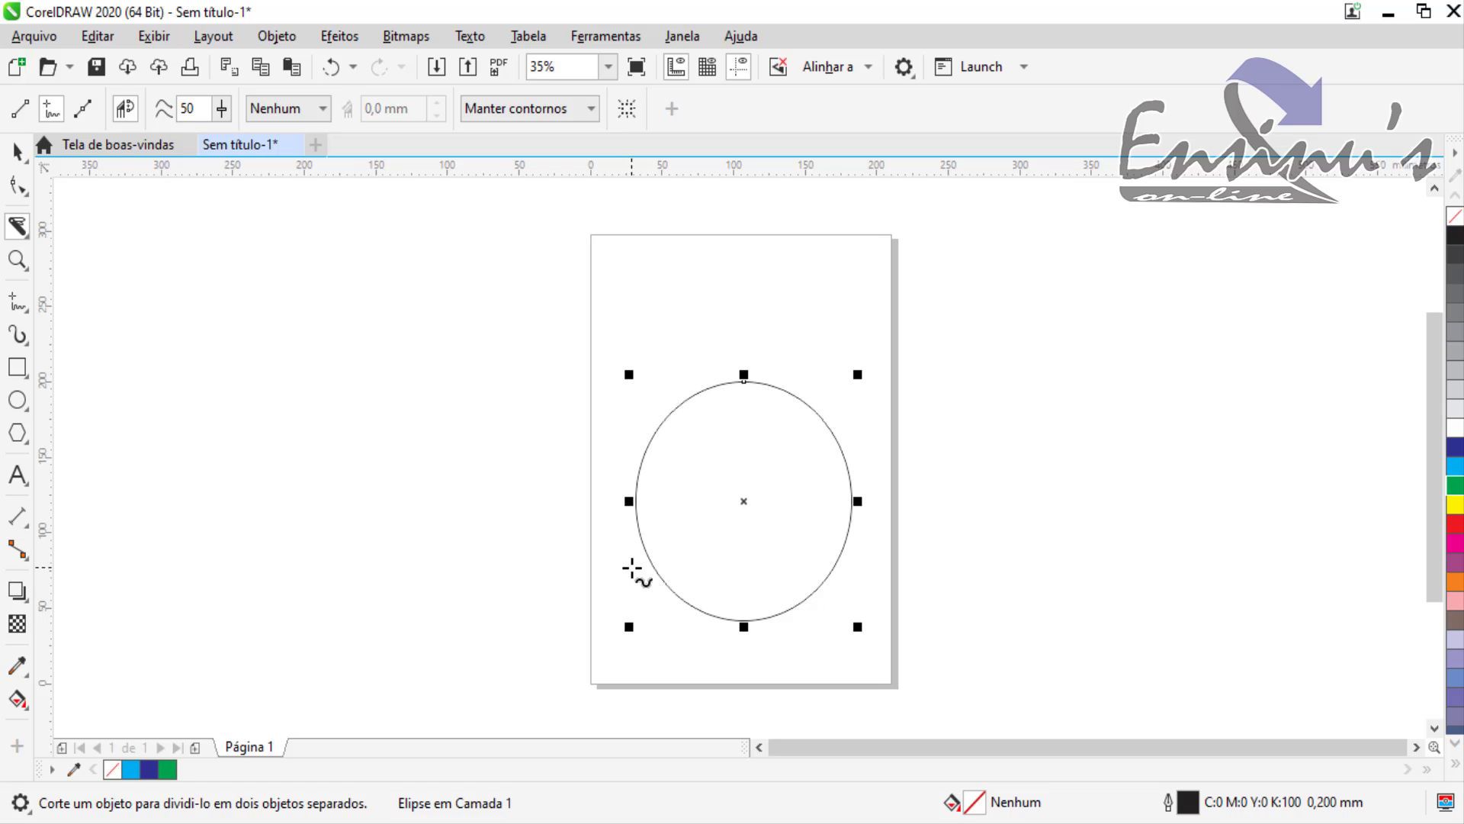
mouse_move(626, 578)
left_mouse_down()
mouse_move(641, 551)
mouse_move(690, 549)
mouse_move(707, 515)
mouse_move(762, 511)
mouse_move(824, 448)
mouse_move(878, 427)
left_mouse_up()
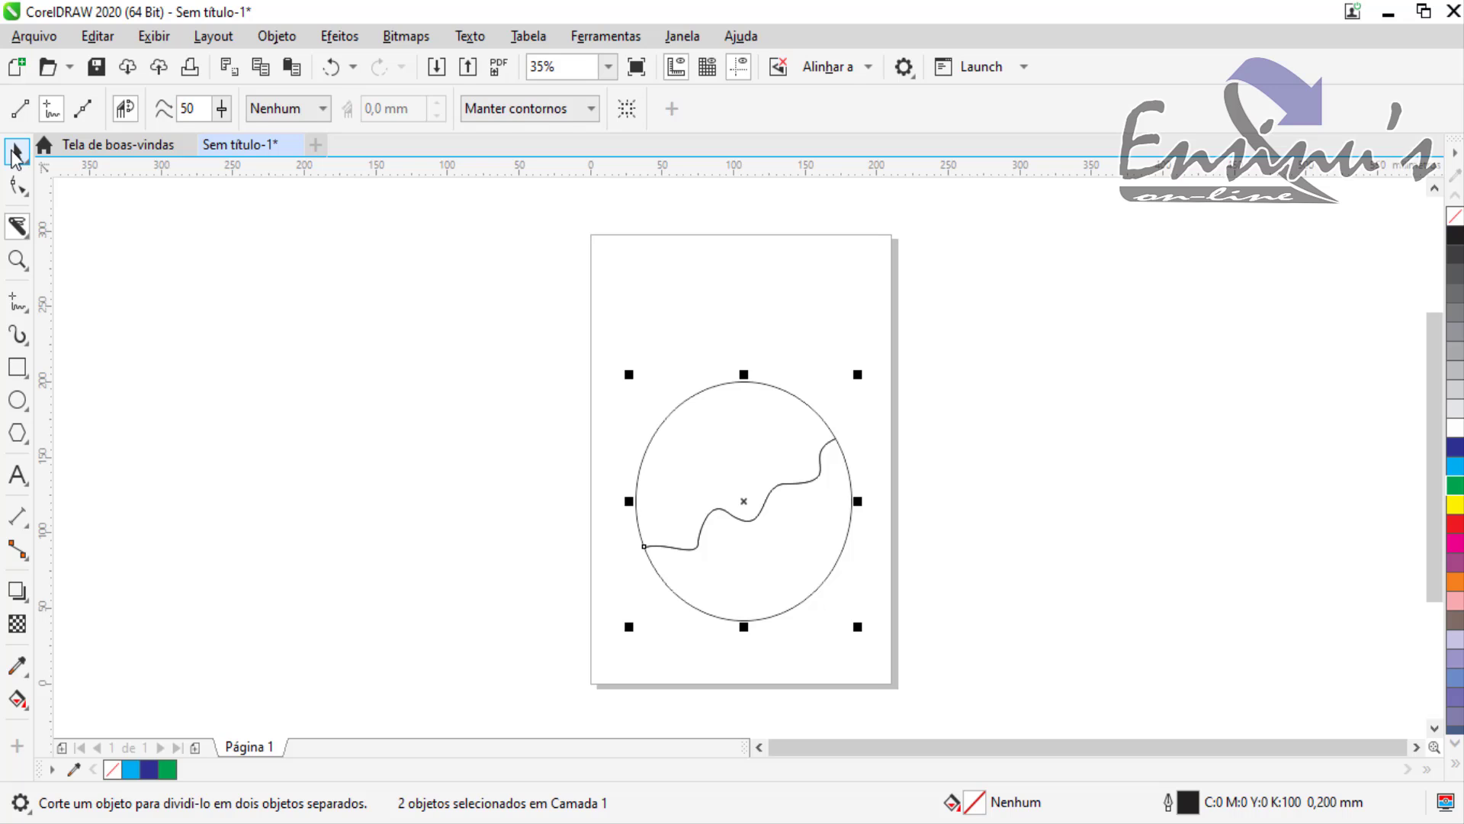
left_click(16, 151)
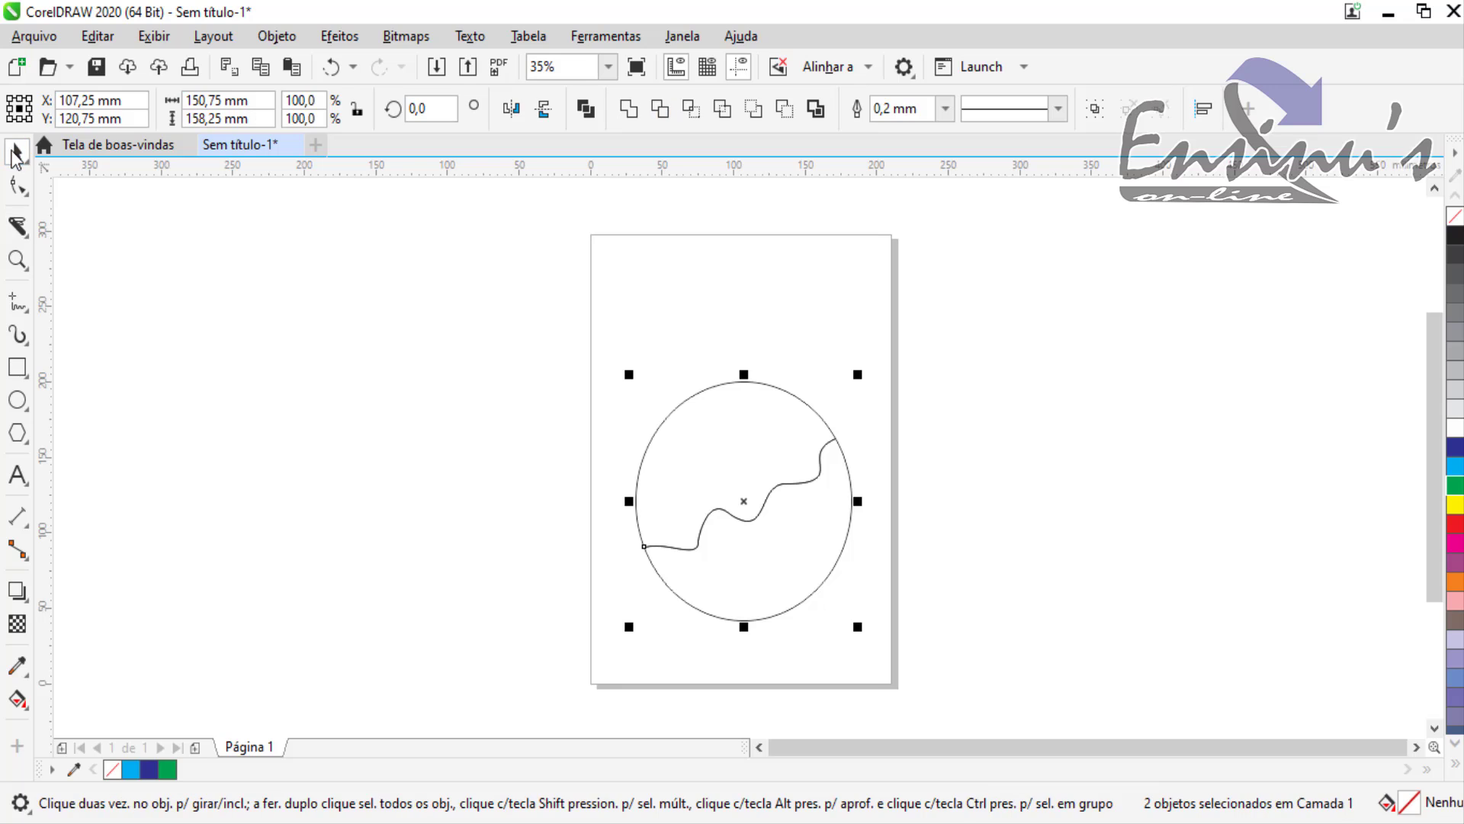
left_click(405, 340)
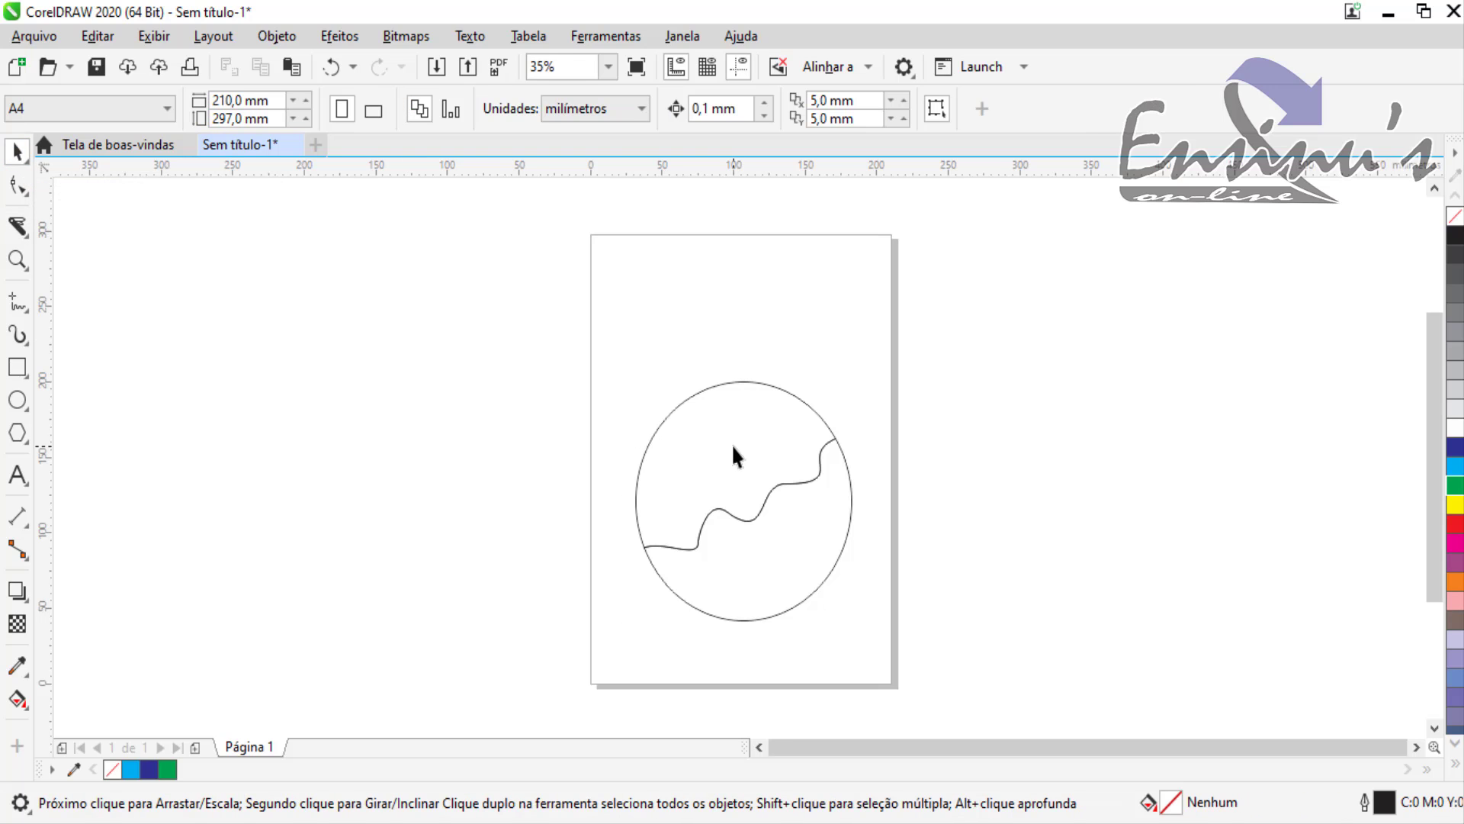
Move the upper and lower ellipse pieces apart, placing them one above the other left of the page
left_click_drag(731, 444, 461, 350)
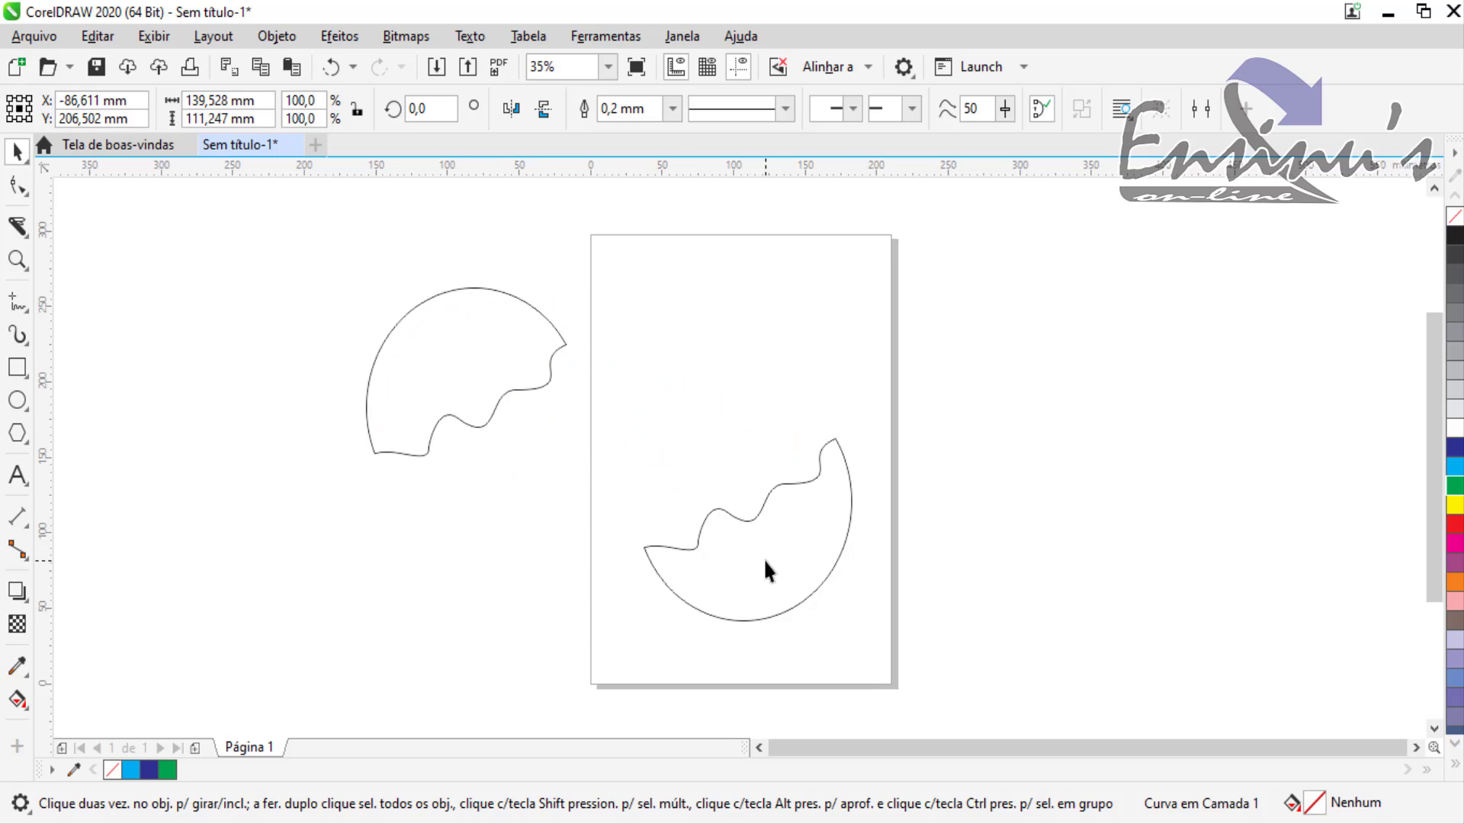
left_click_drag(765, 572, 511, 579)
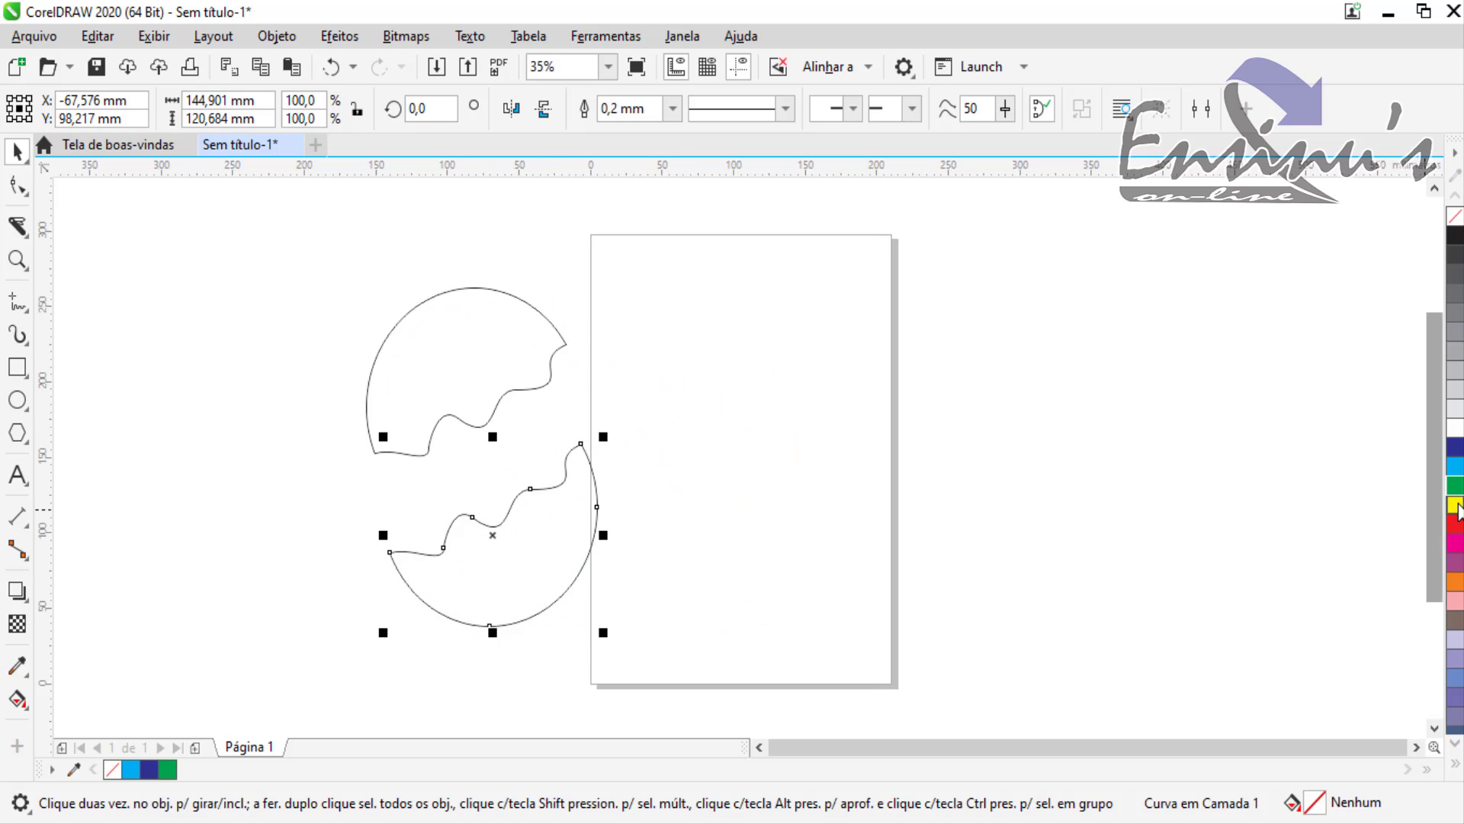
Fill the lower ellipse piece with yellow and the upper piece with green
left_click(1453, 504)
left_click(435, 366)
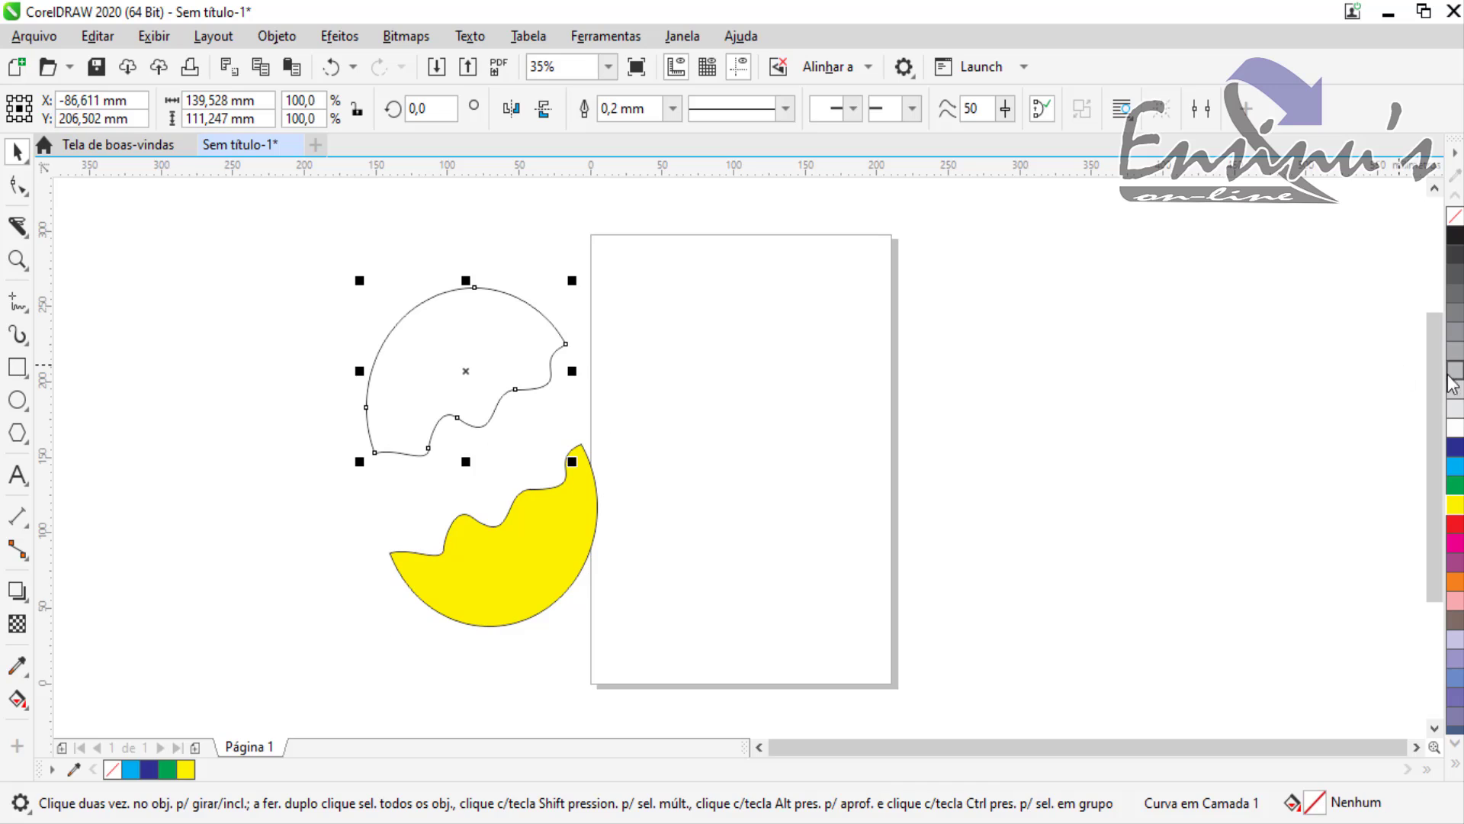
left_click(1454, 485)
left_click(759, 453)
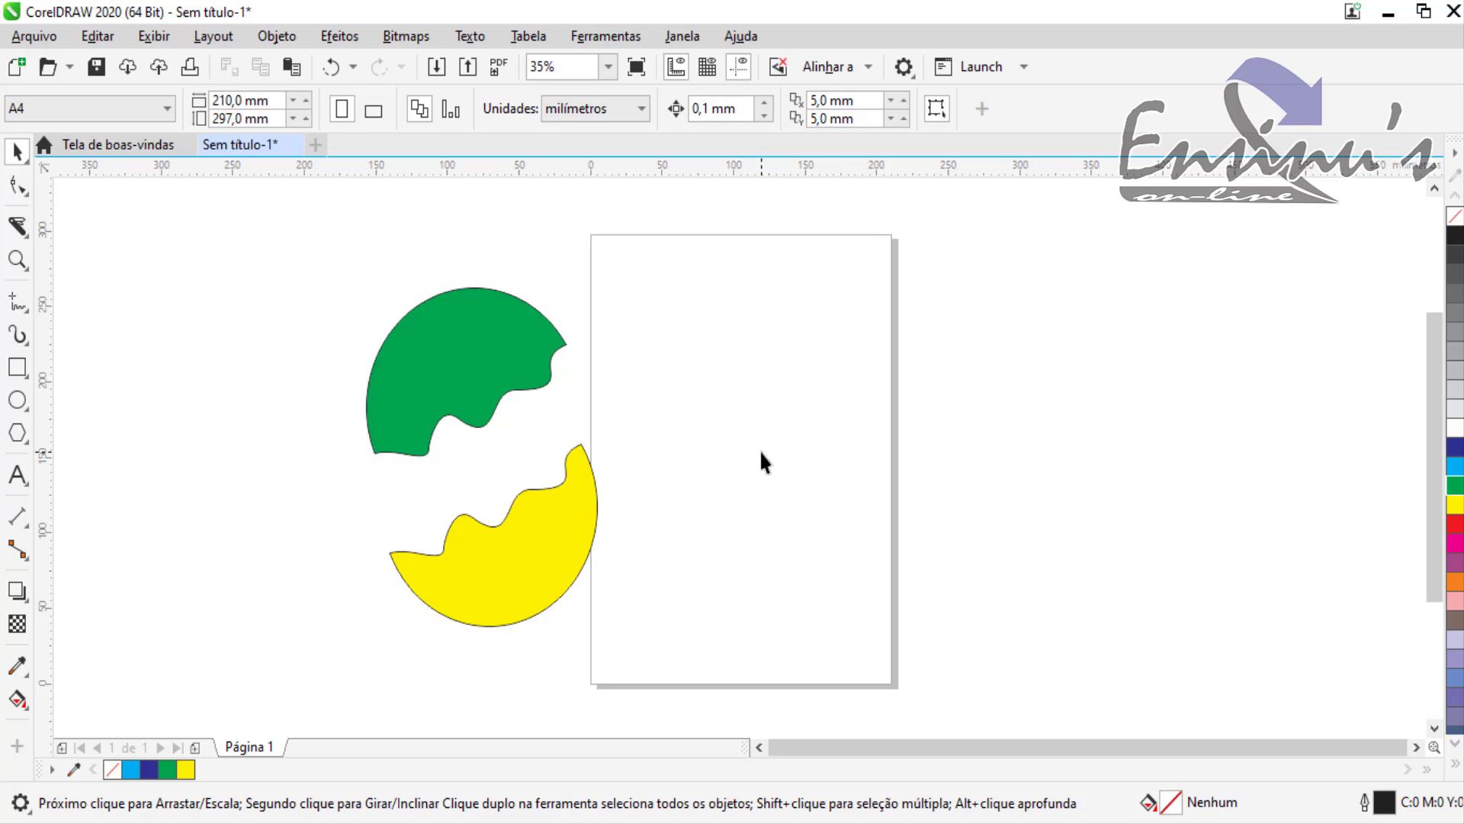
Undo the fills, the piece moves and the wavy cut to restore the whole ellipse
key("ctrl+z")
key("ctrl+z")
key("ctrl+z")
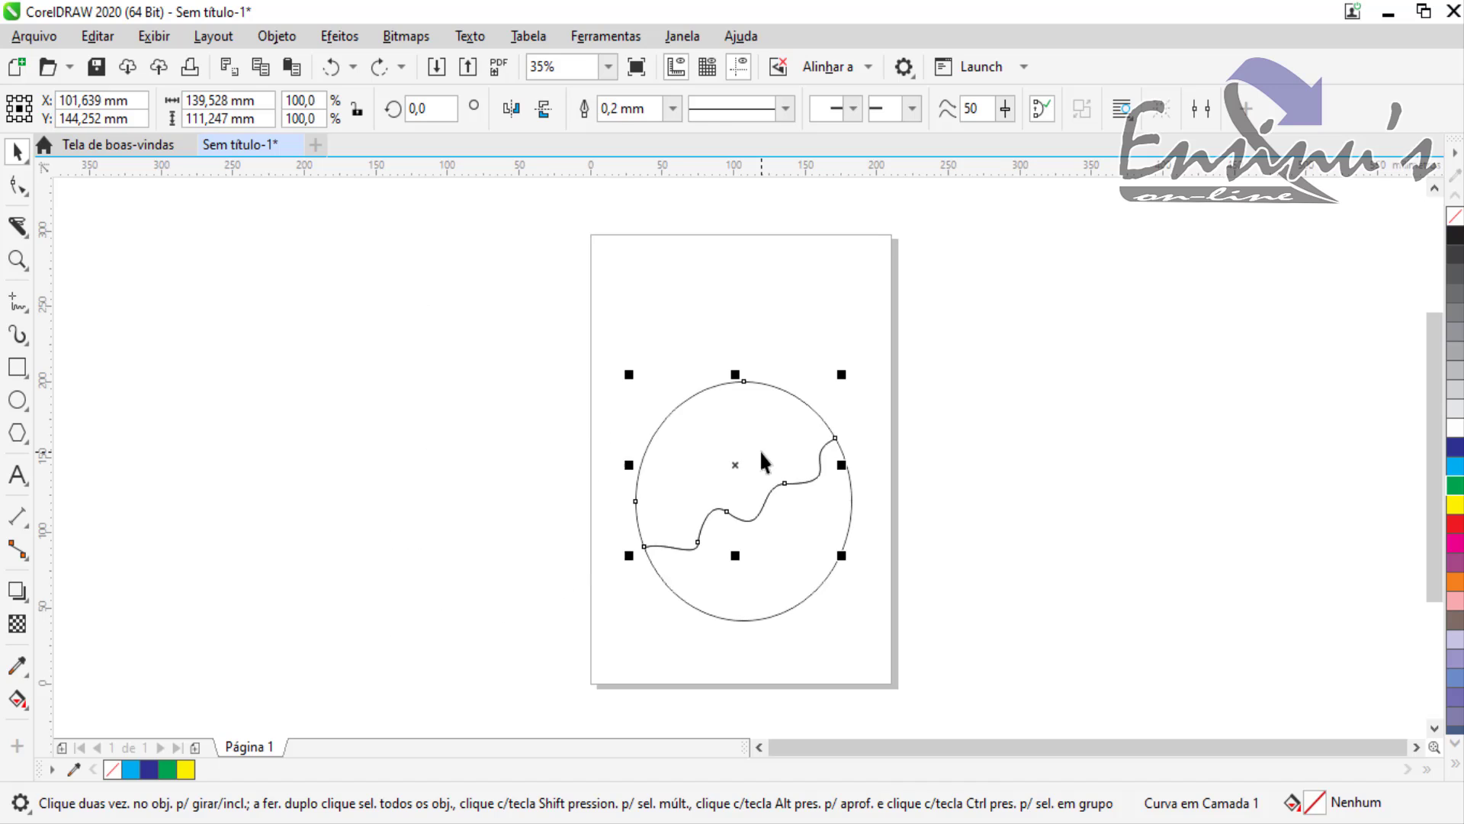
key("ctrl+z")
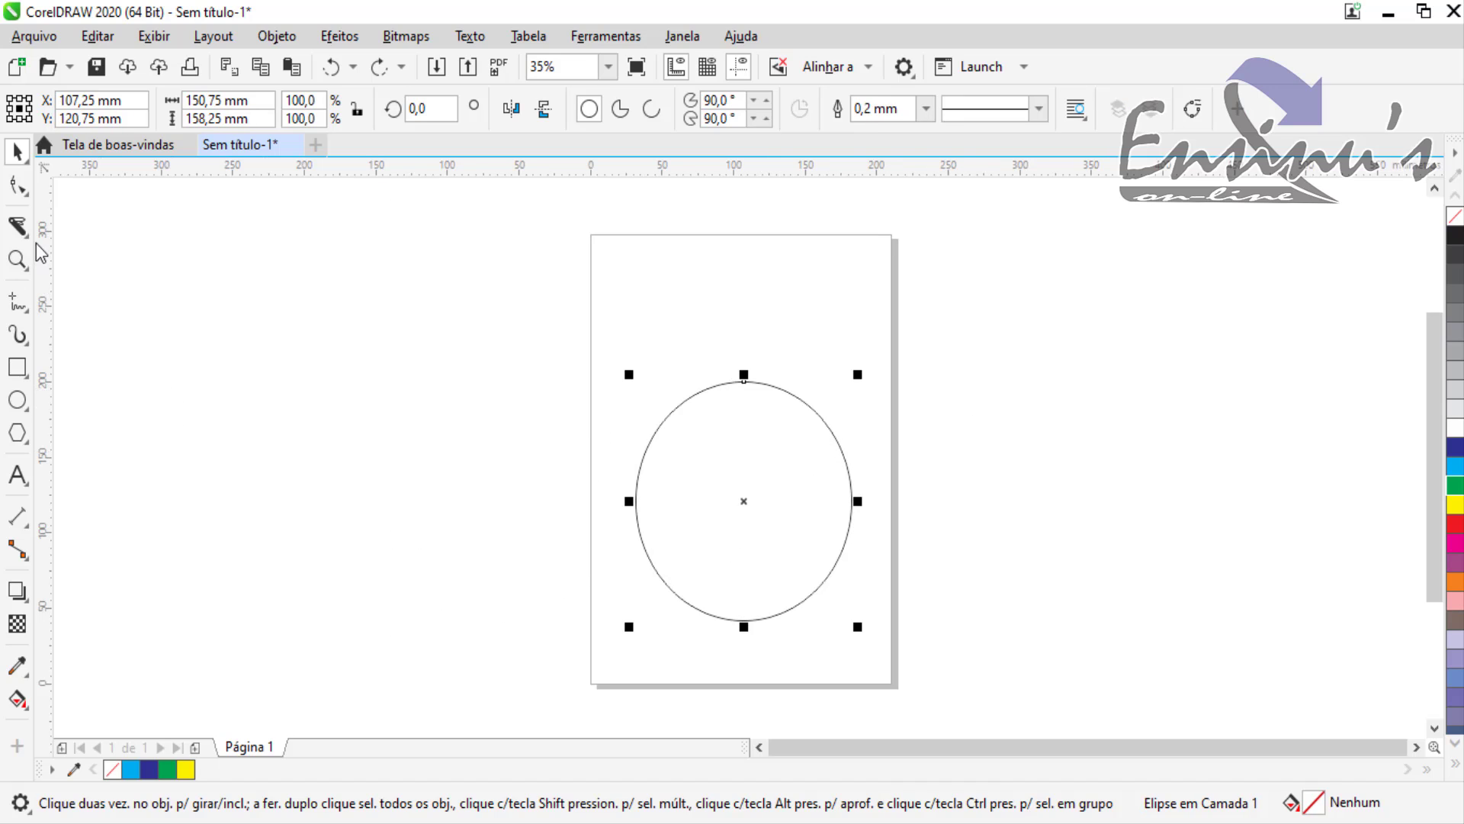
Split the ellipse with a wavy freehand Knife cut across its upper part, keeping the cut span at Nenhum
left_click(19, 228)
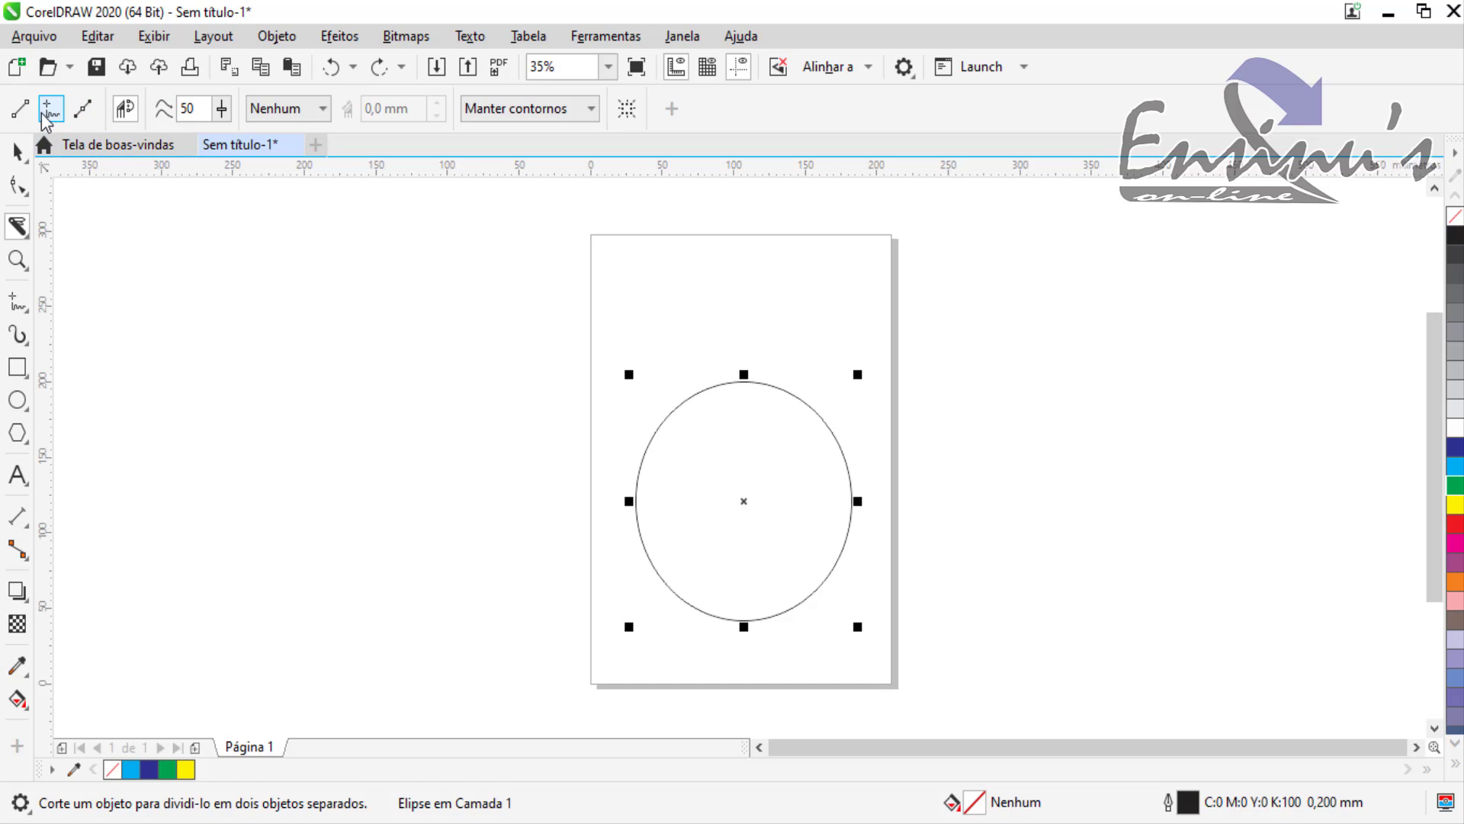
left_click(305, 114)
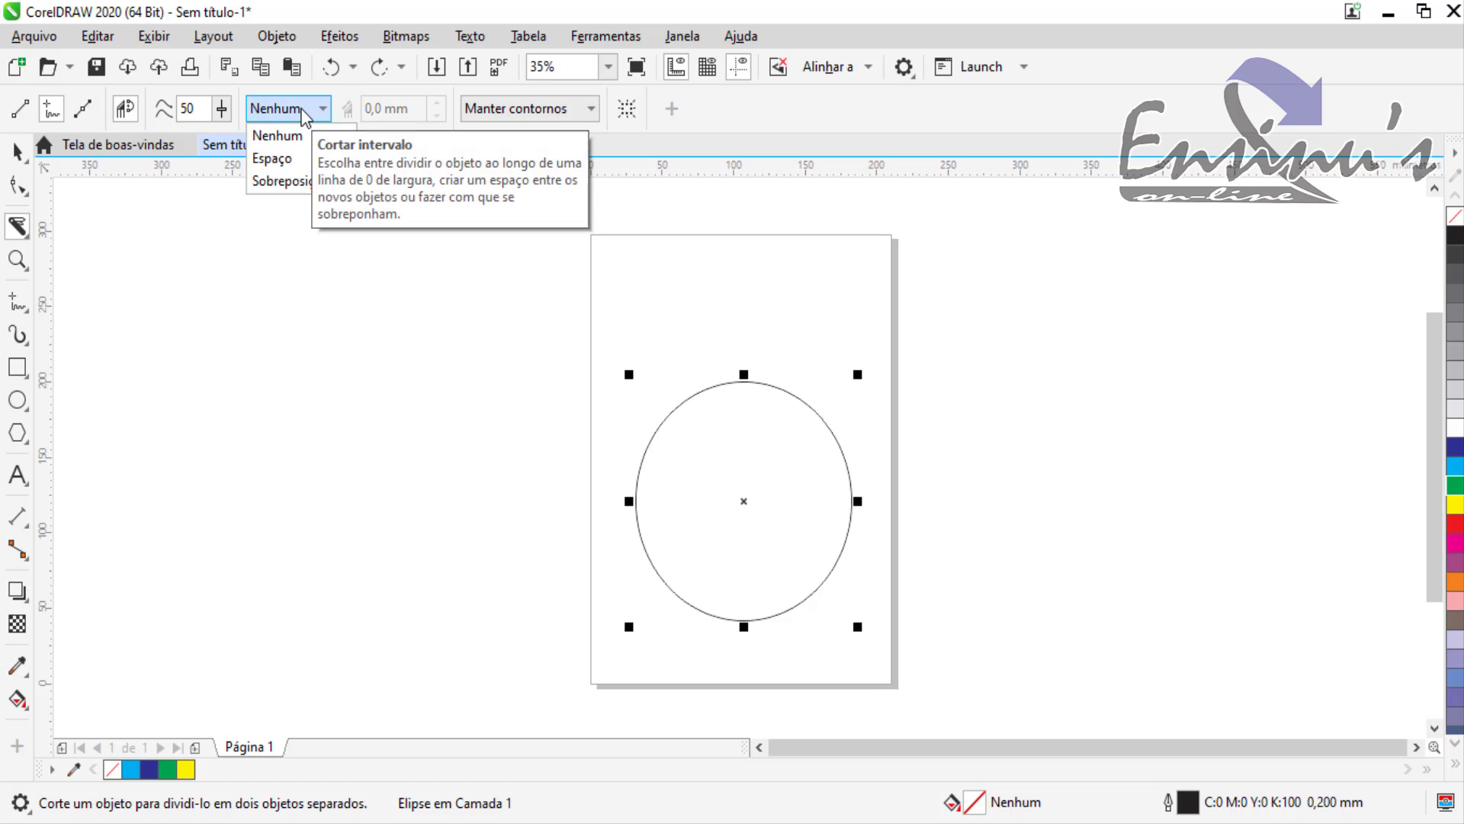
left_click(301, 110)
left_click(289, 115)
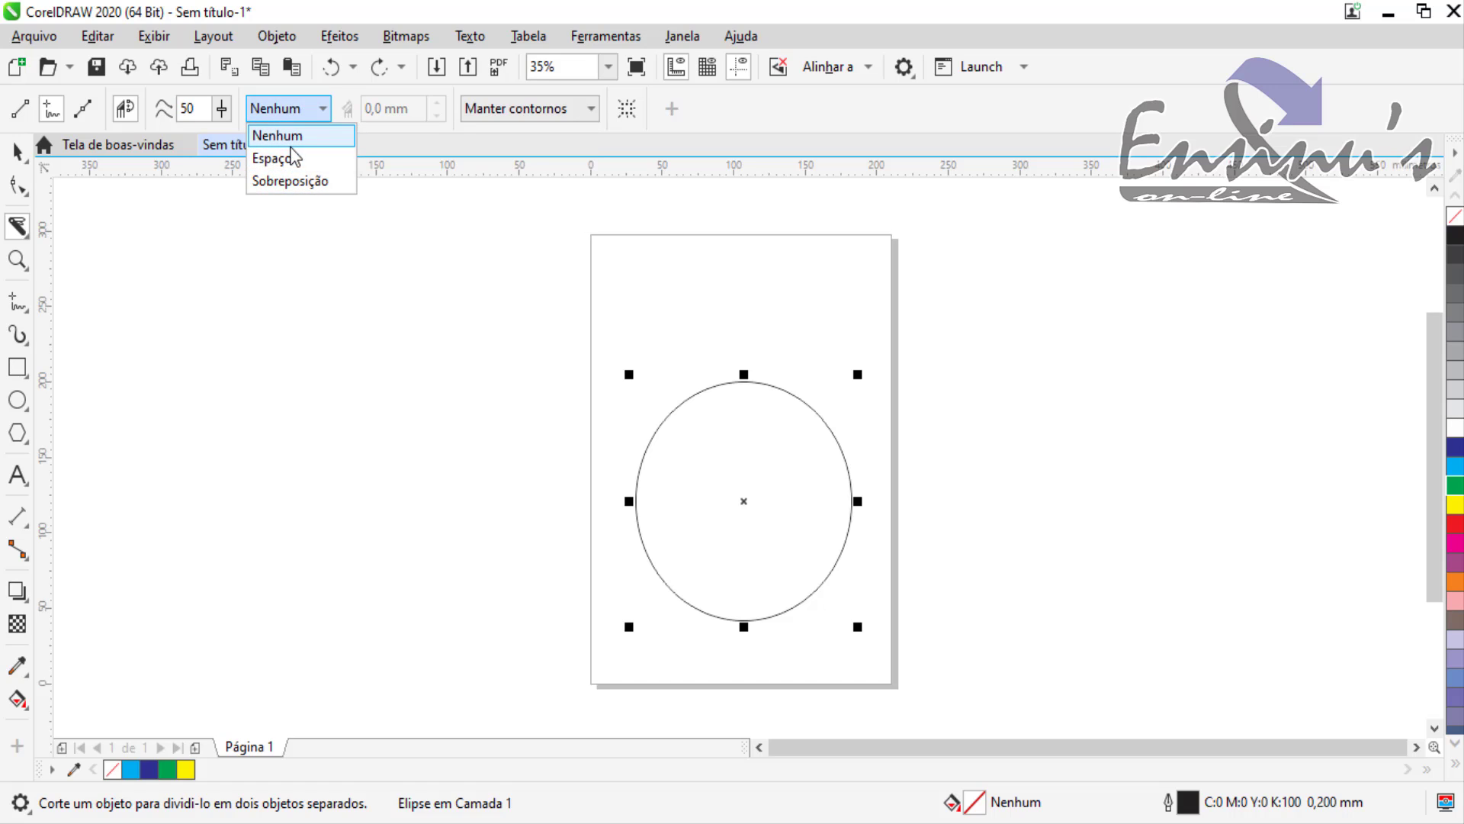
left_click(292, 112)
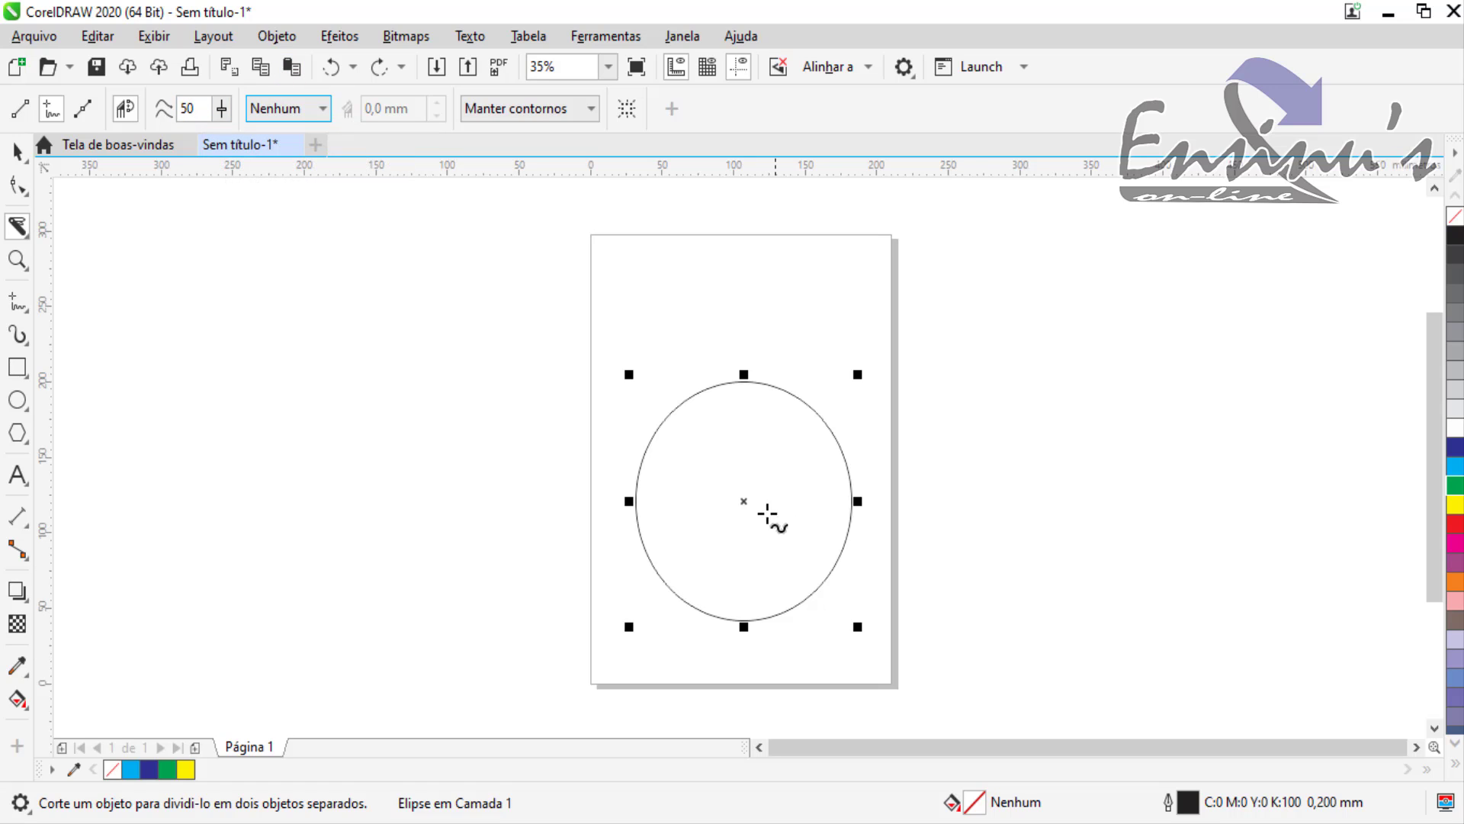
scroll(767, 528, "up", 2)
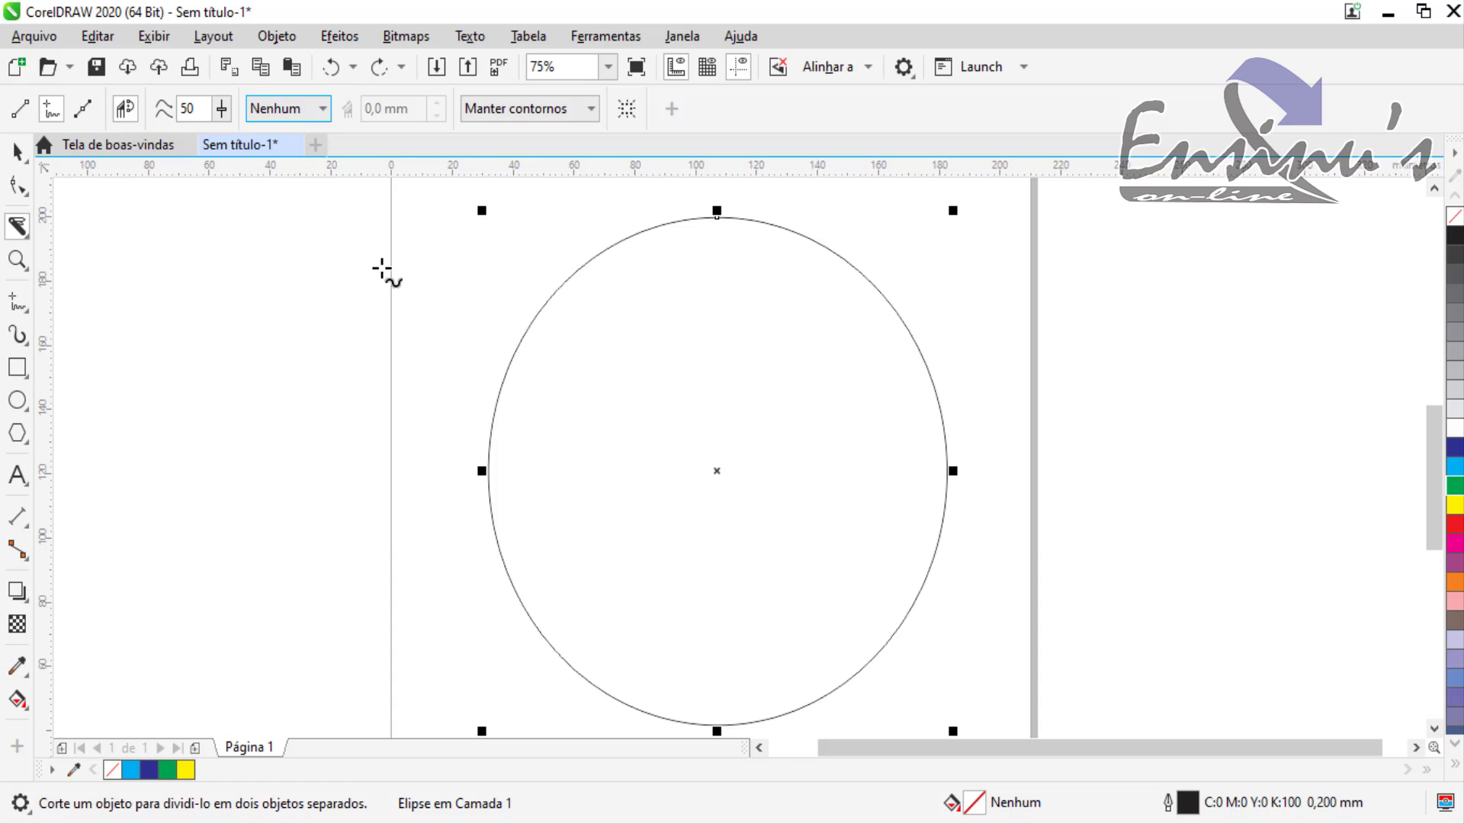
mouse_move(476, 395)
left_mouse_down()
mouse_move(509, 374)
mouse_move(584, 396)
mouse_move(628, 372)
mouse_move(674, 371)
mouse_move(730, 396)
mouse_move(779, 377)
mouse_move(845, 391)
mouse_move(979, 363)
left_mouse_up()
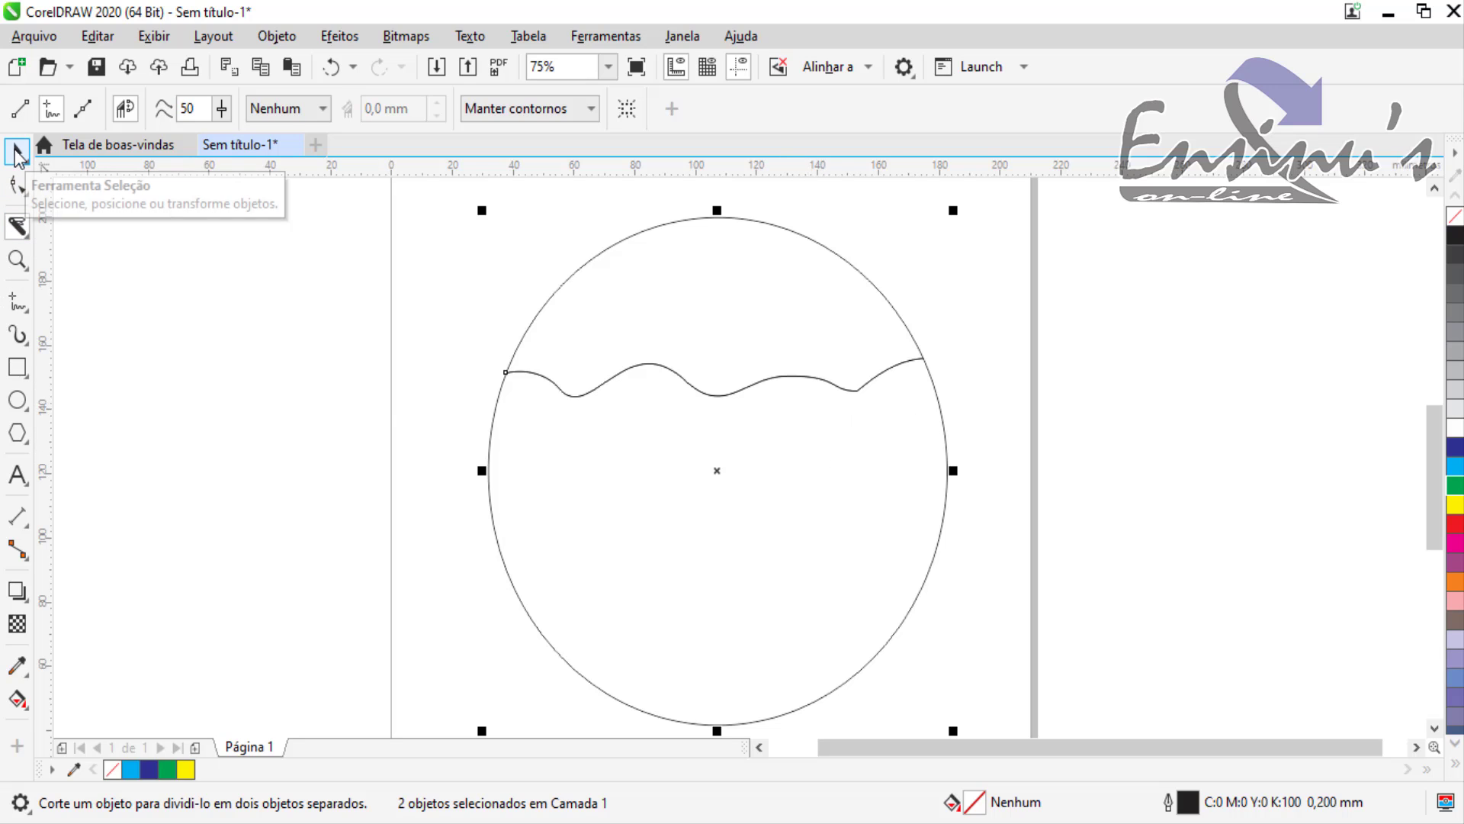
left_click(17, 153)
left_click(269, 408)
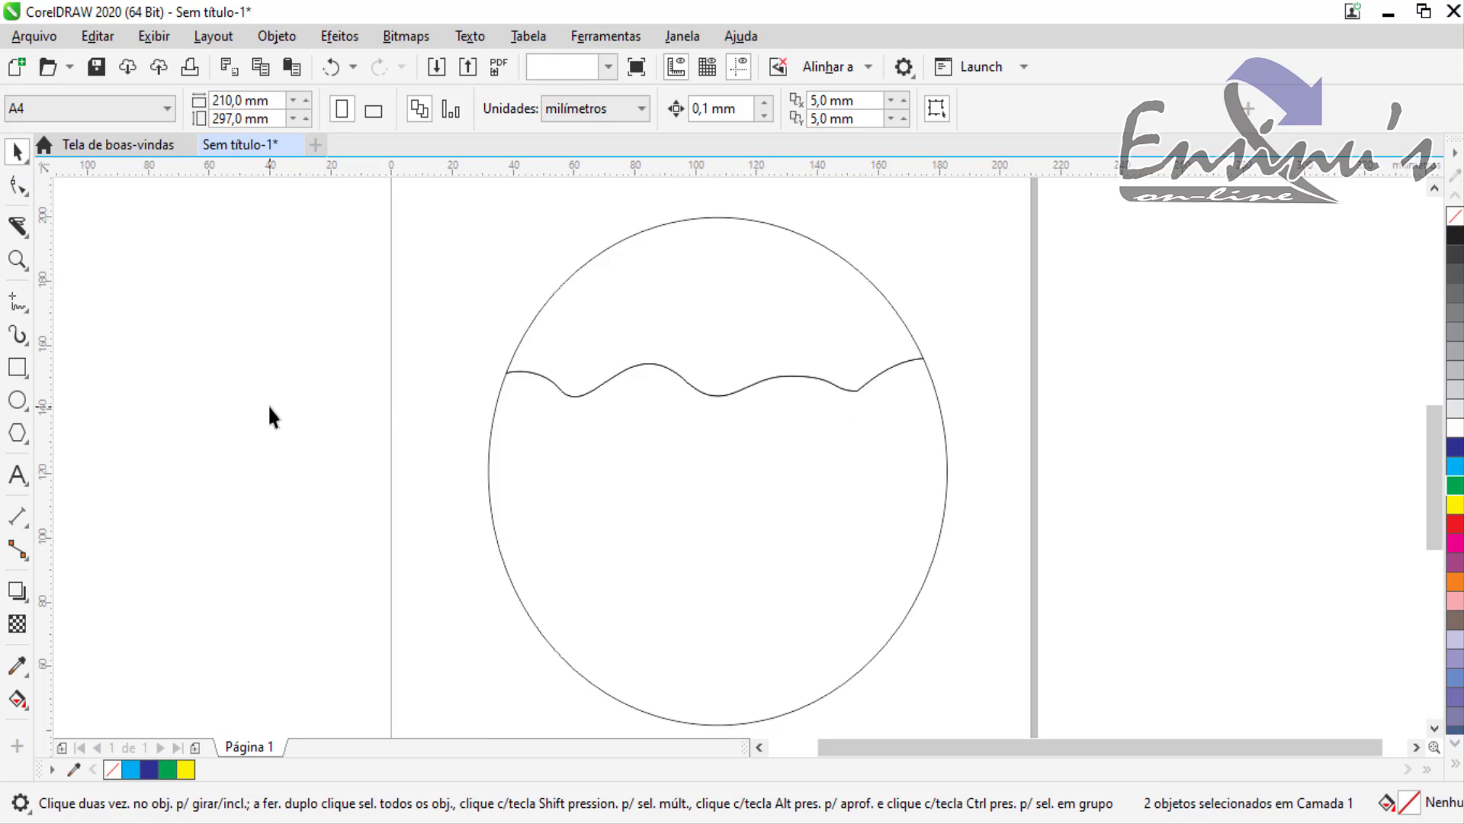
Set the Knife's freehand smoothing to 100 and make a wavy cut across the lower part of the ellipse
left_click(16, 226)
left_click(185, 107)
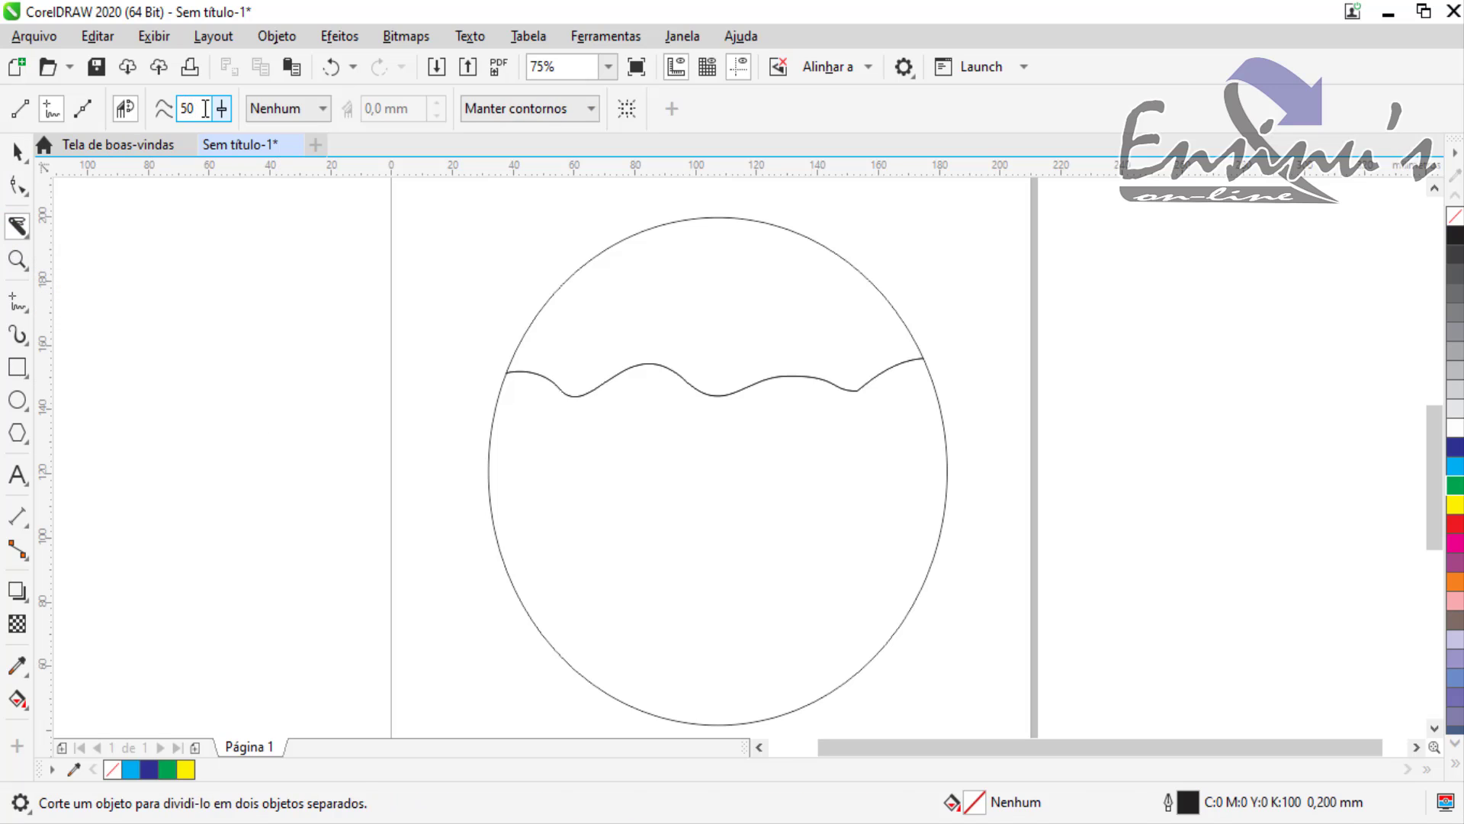
left_click(221, 108)
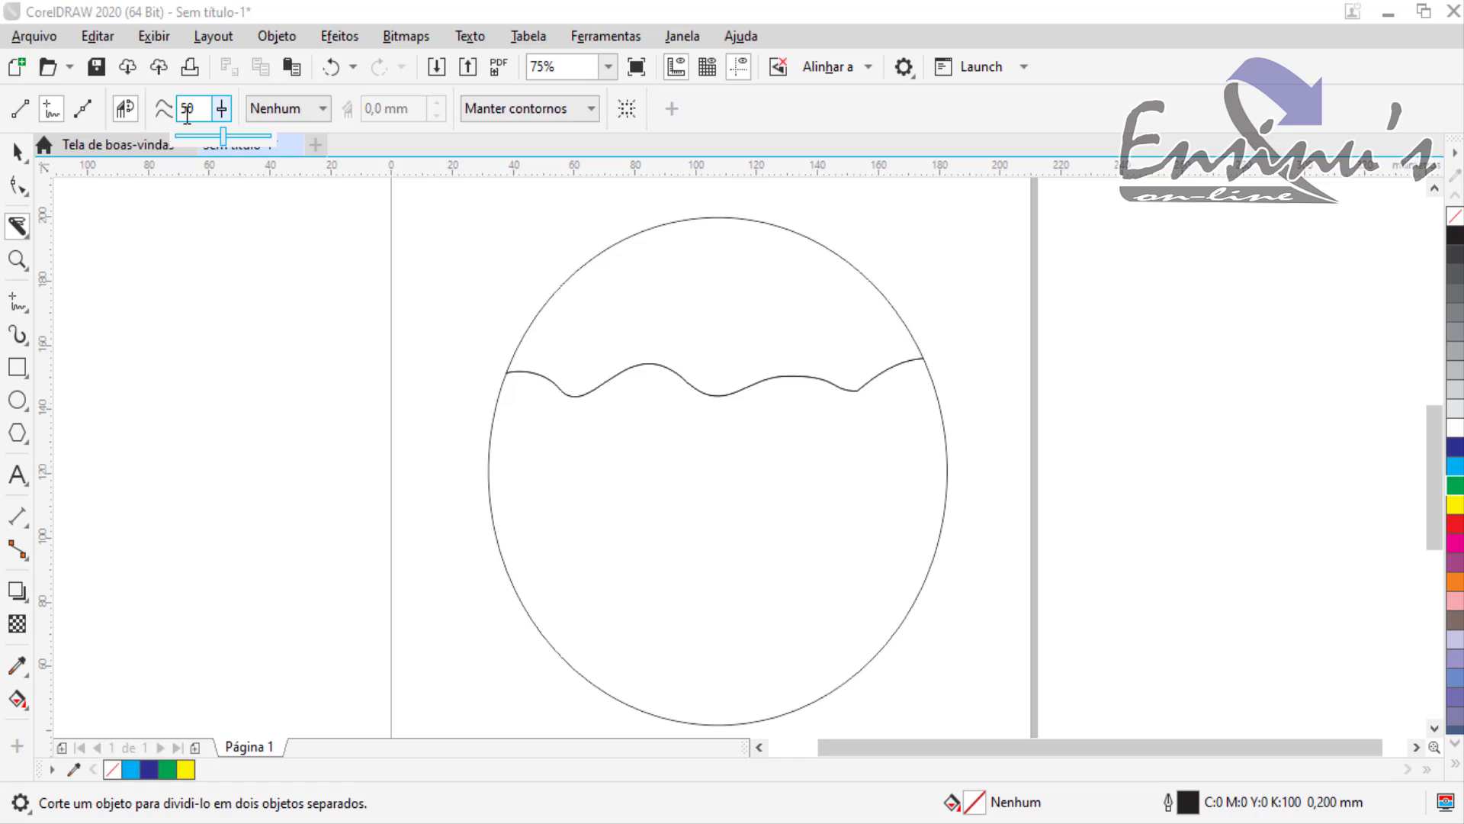
left_click_drag(222, 144, 287, 144)
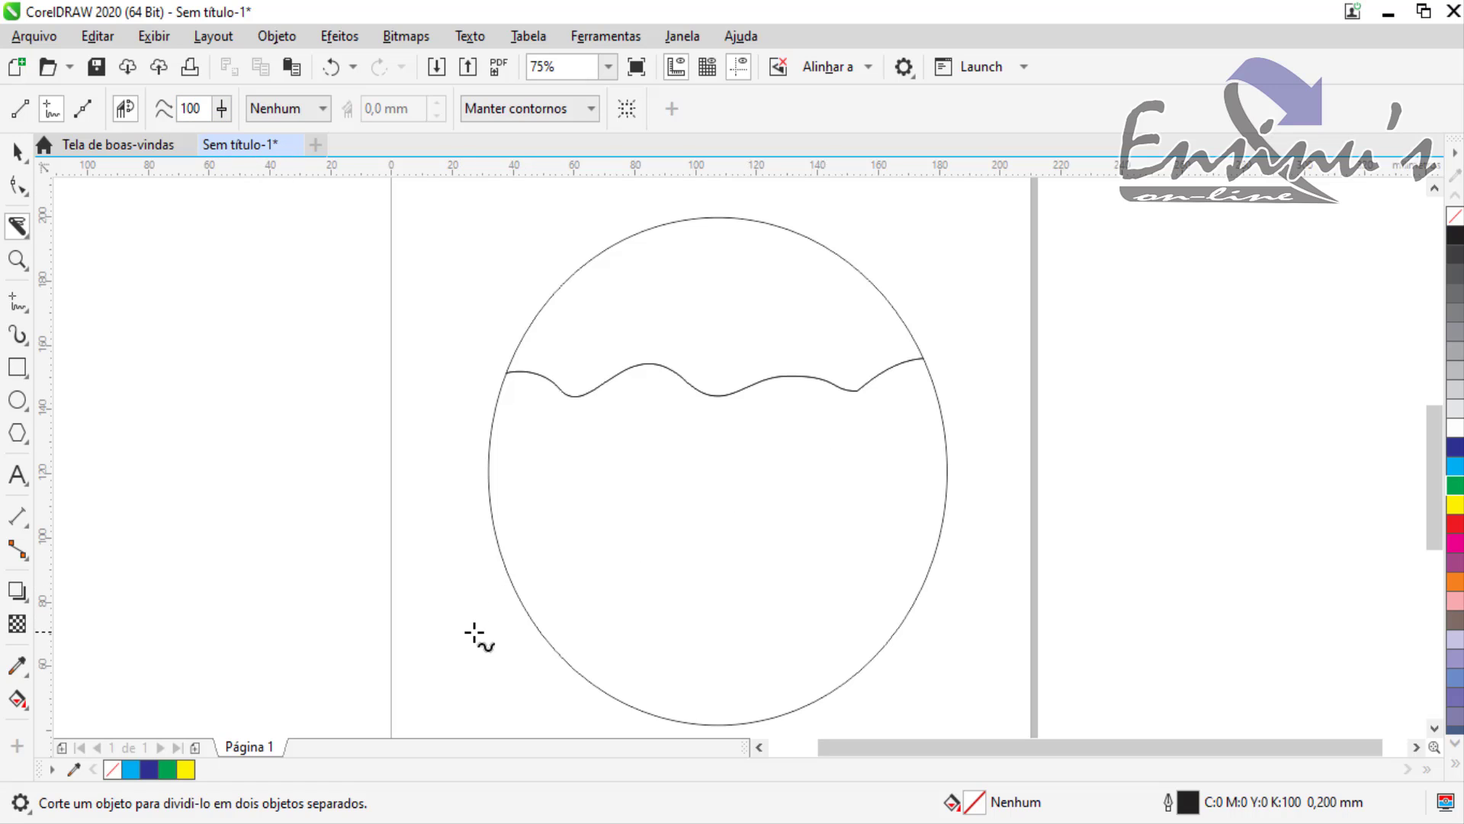
mouse_move(475, 631)
left_mouse_down()
mouse_move(526, 587)
mouse_move(616, 622)
mouse_move(719, 589)
mouse_move(791, 623)
mouse_move(867, 605)
mouse_move(953, 634)
left_mouse_up()
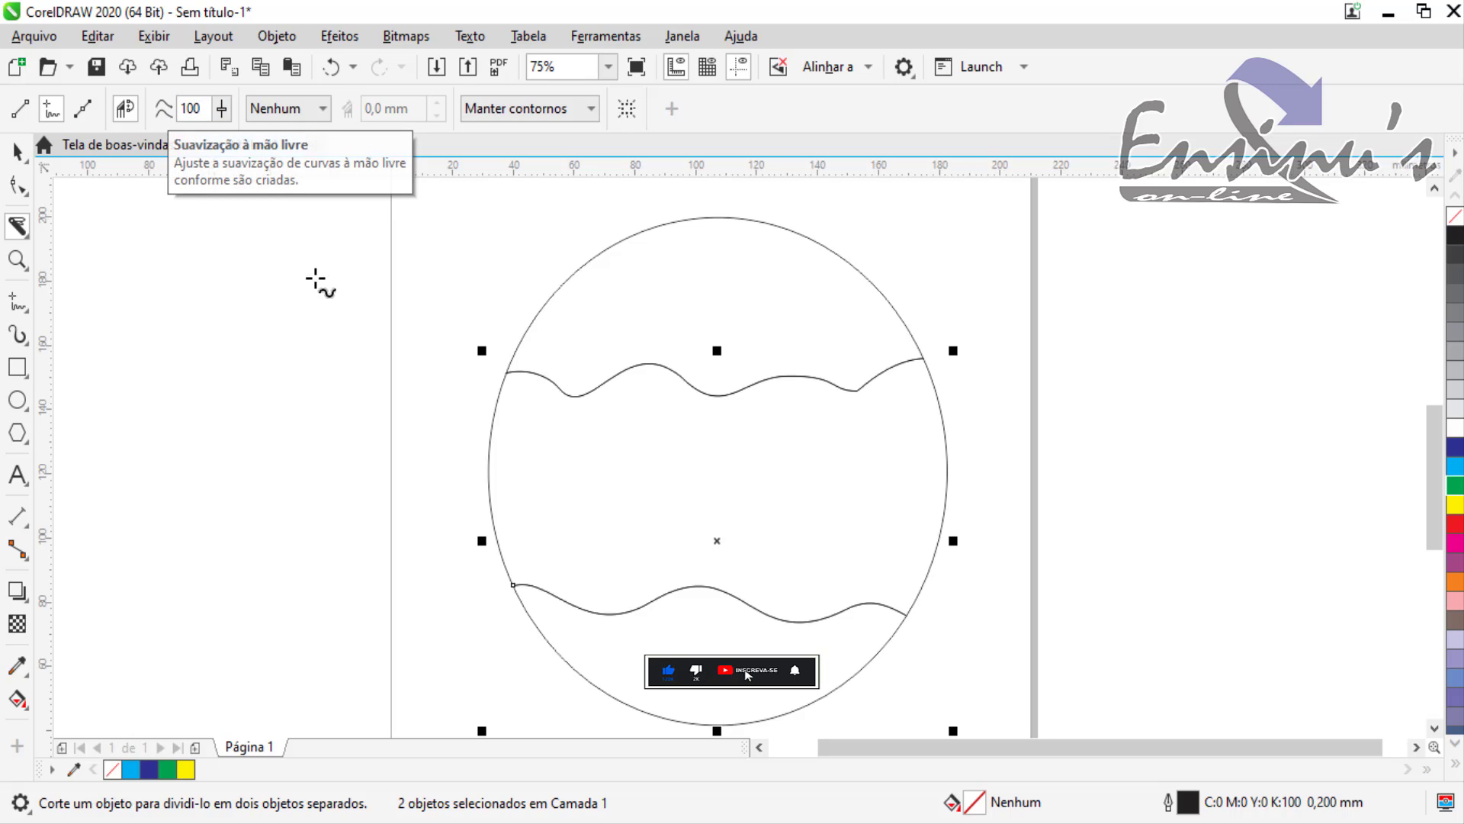
Separate the ellipse pieces by moving the top one up and to the left and the bottom one down and to the right
key("space")
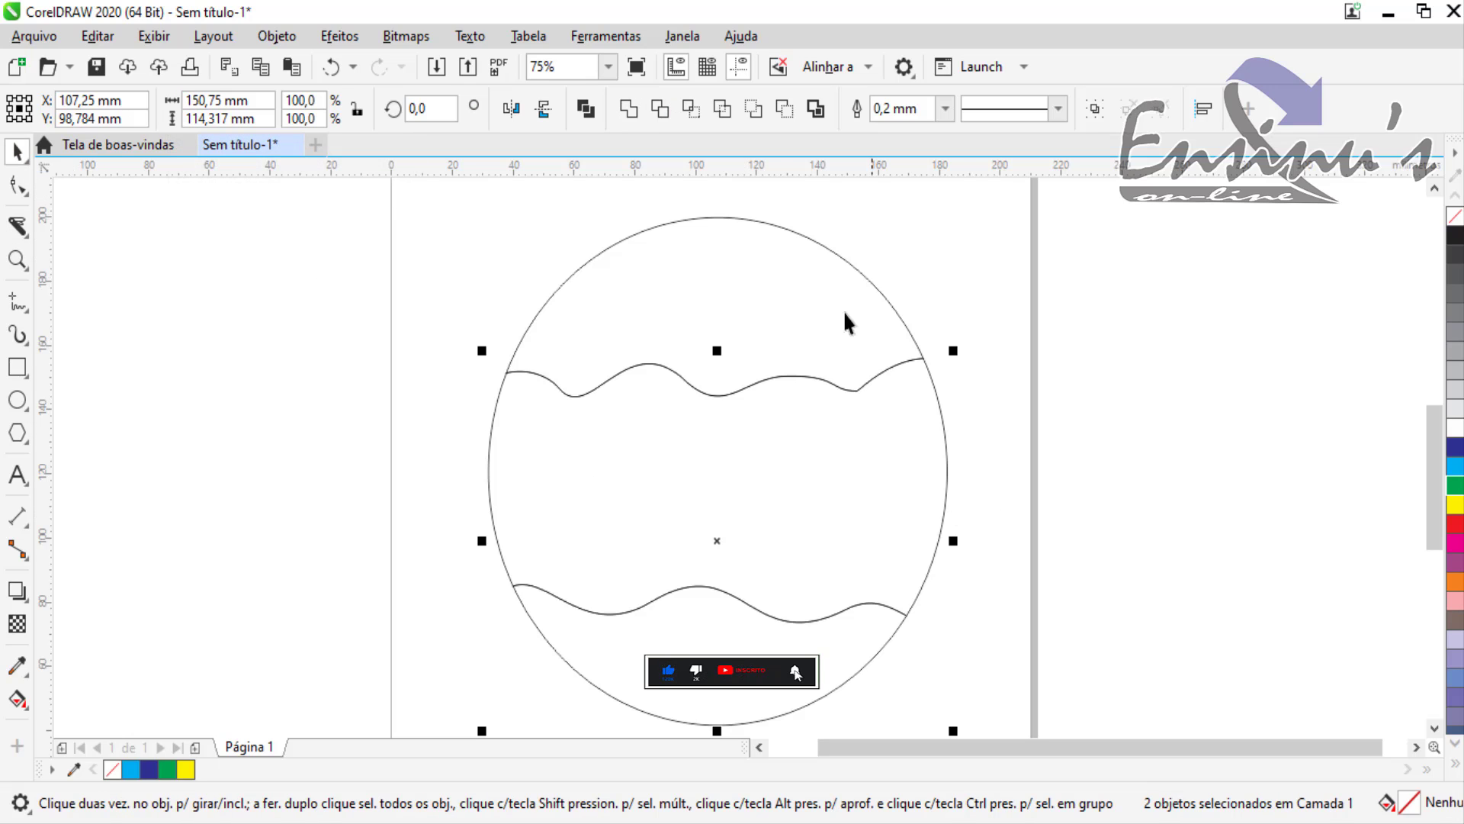
left_click_drag(817, 304, 482, 275)
left_click_drag(763, 620, 932, 669)
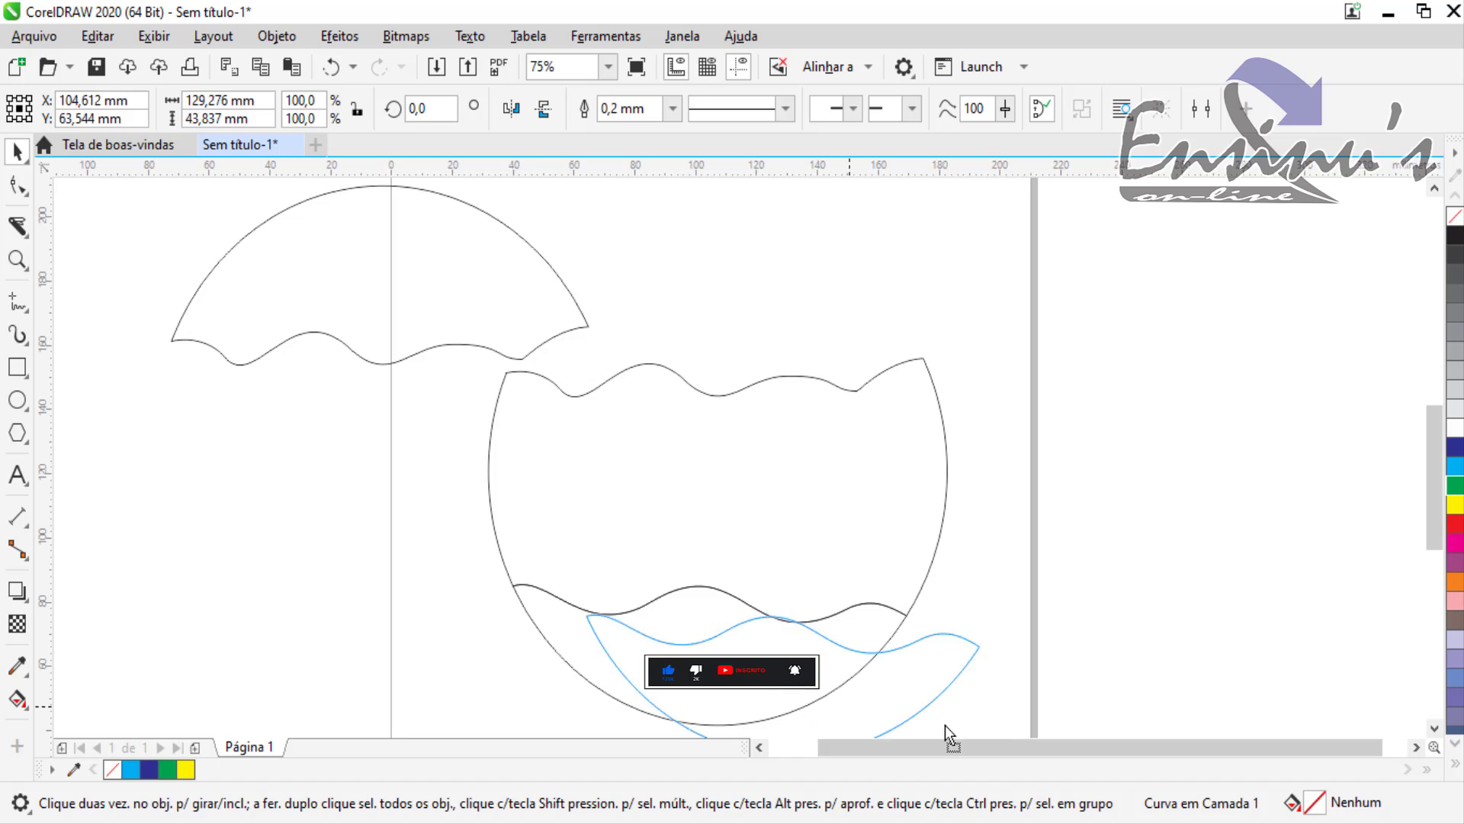
Fill the bottom piece with yellow, the middle piece with cyan and the top piece with dark blue
left_click(1454, 504)
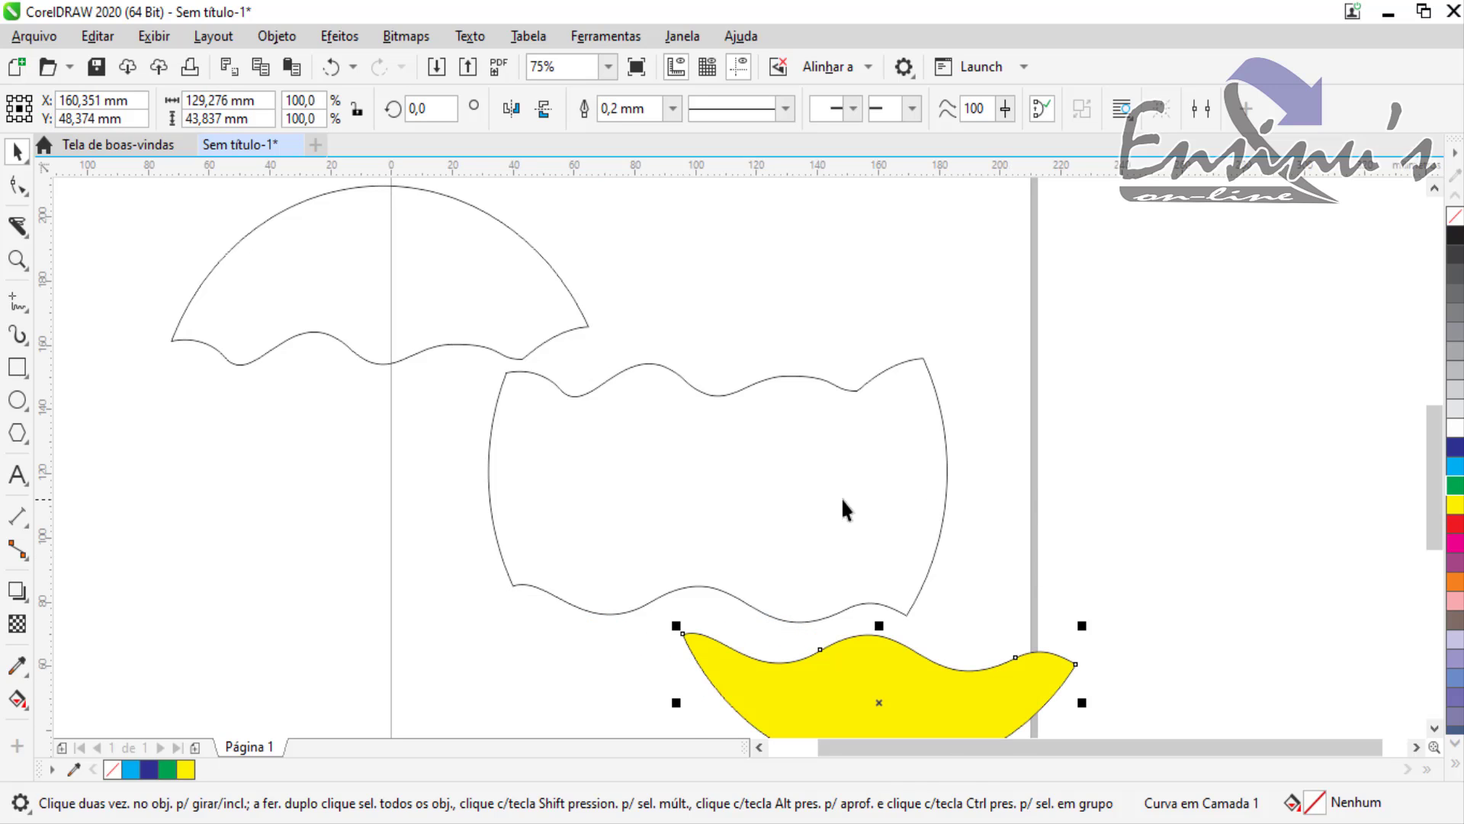
left_click(884, 485)
left_click(1455, 466)
left_click(500, 243)
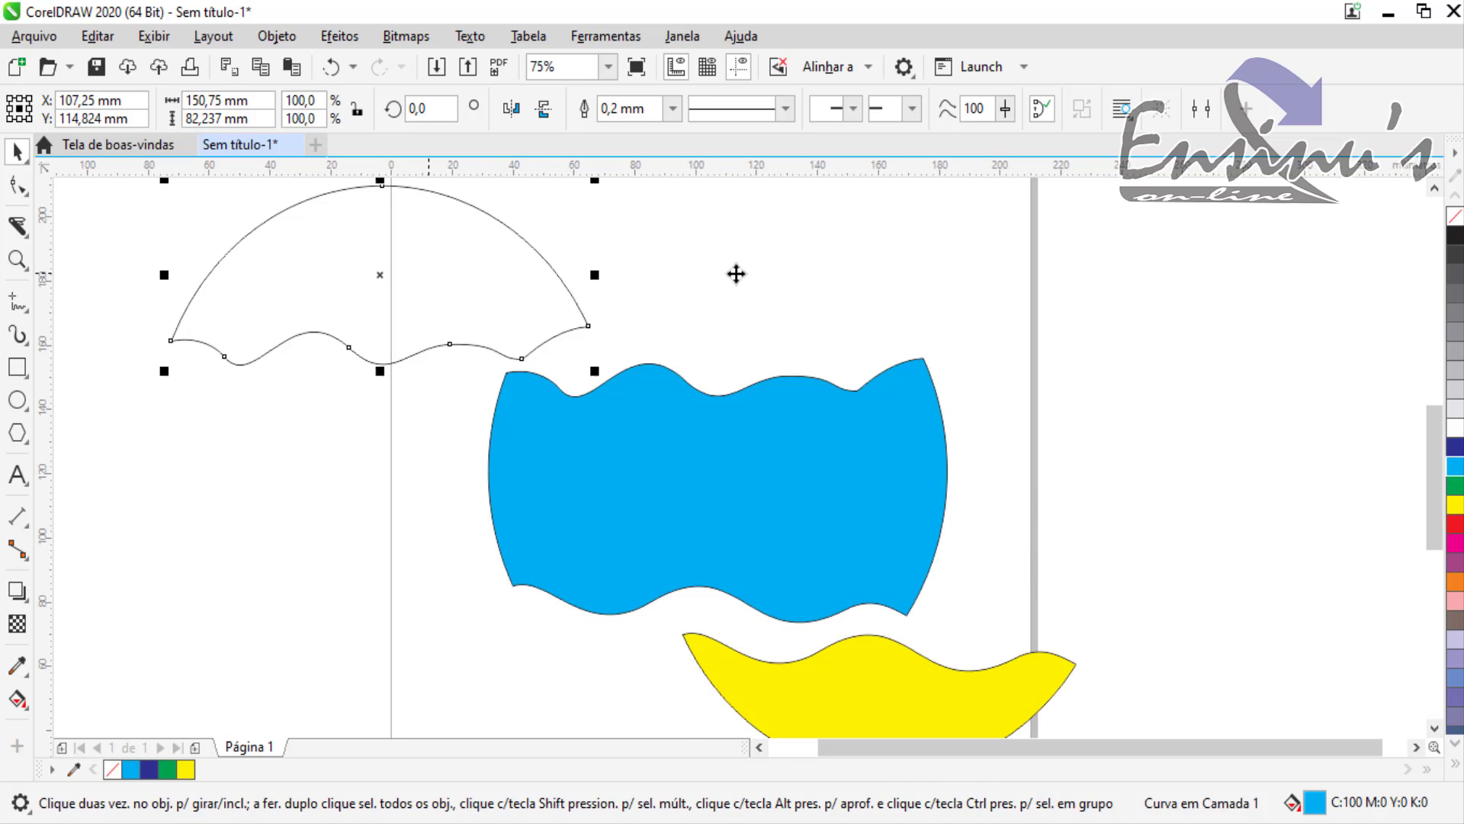
left_click(1455, 450)
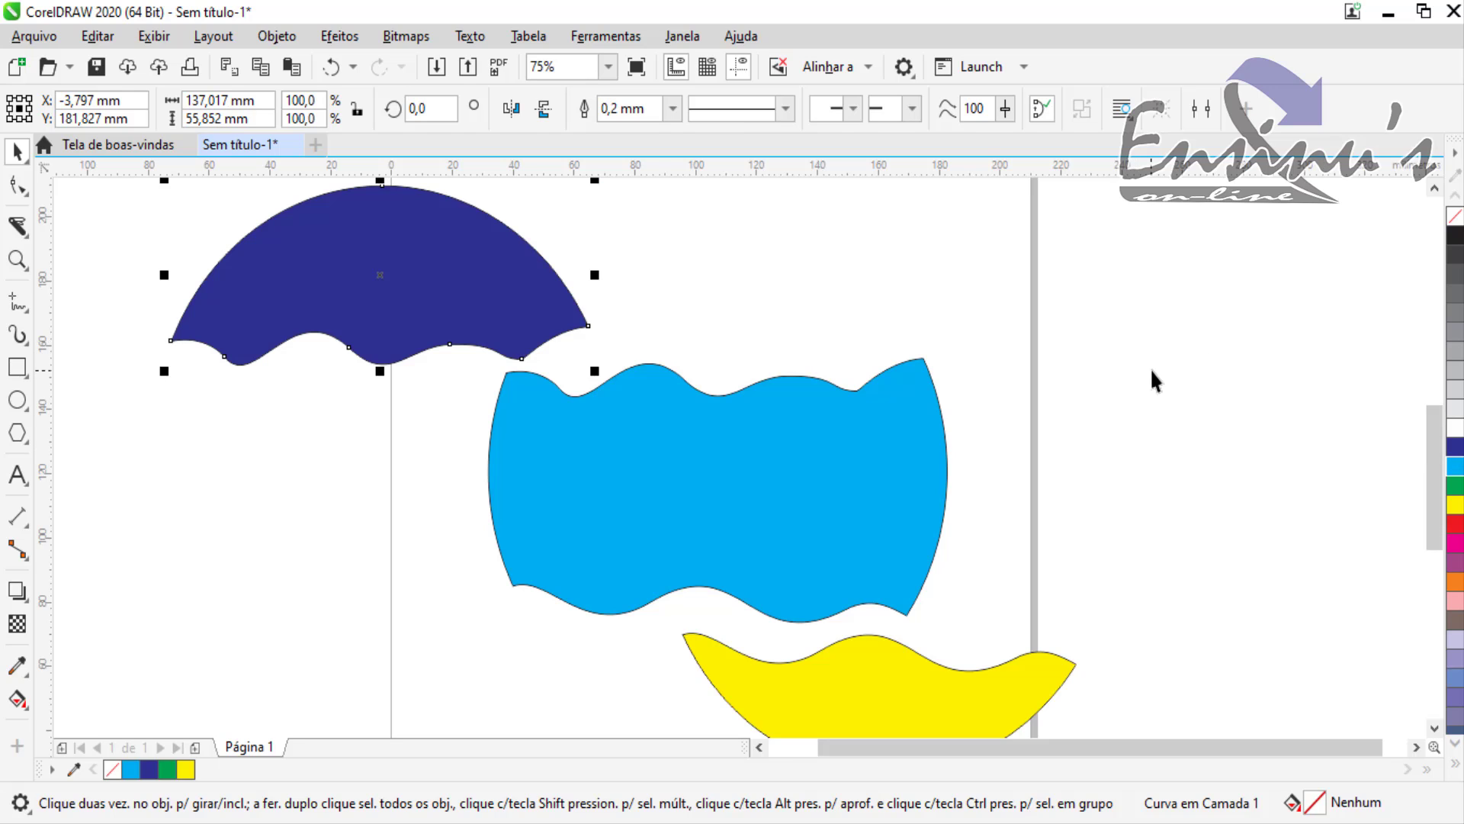
left_click(1103, 480)
Delete the three coloured ellipse pieces together
scroll(1091, 480, "down", 2)
left_click_drag(552, 294, 1216, 681)
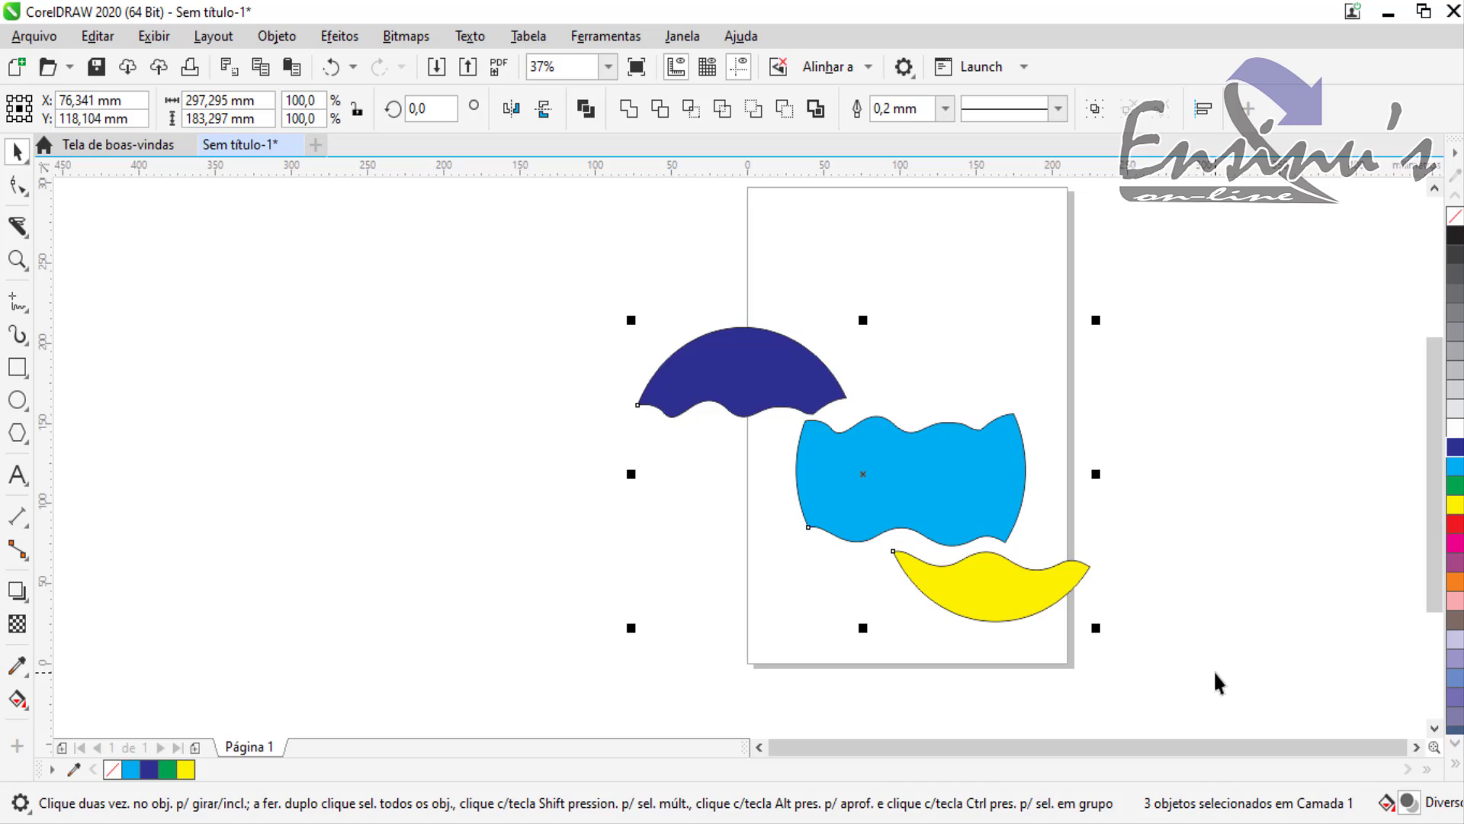
key("Delete")
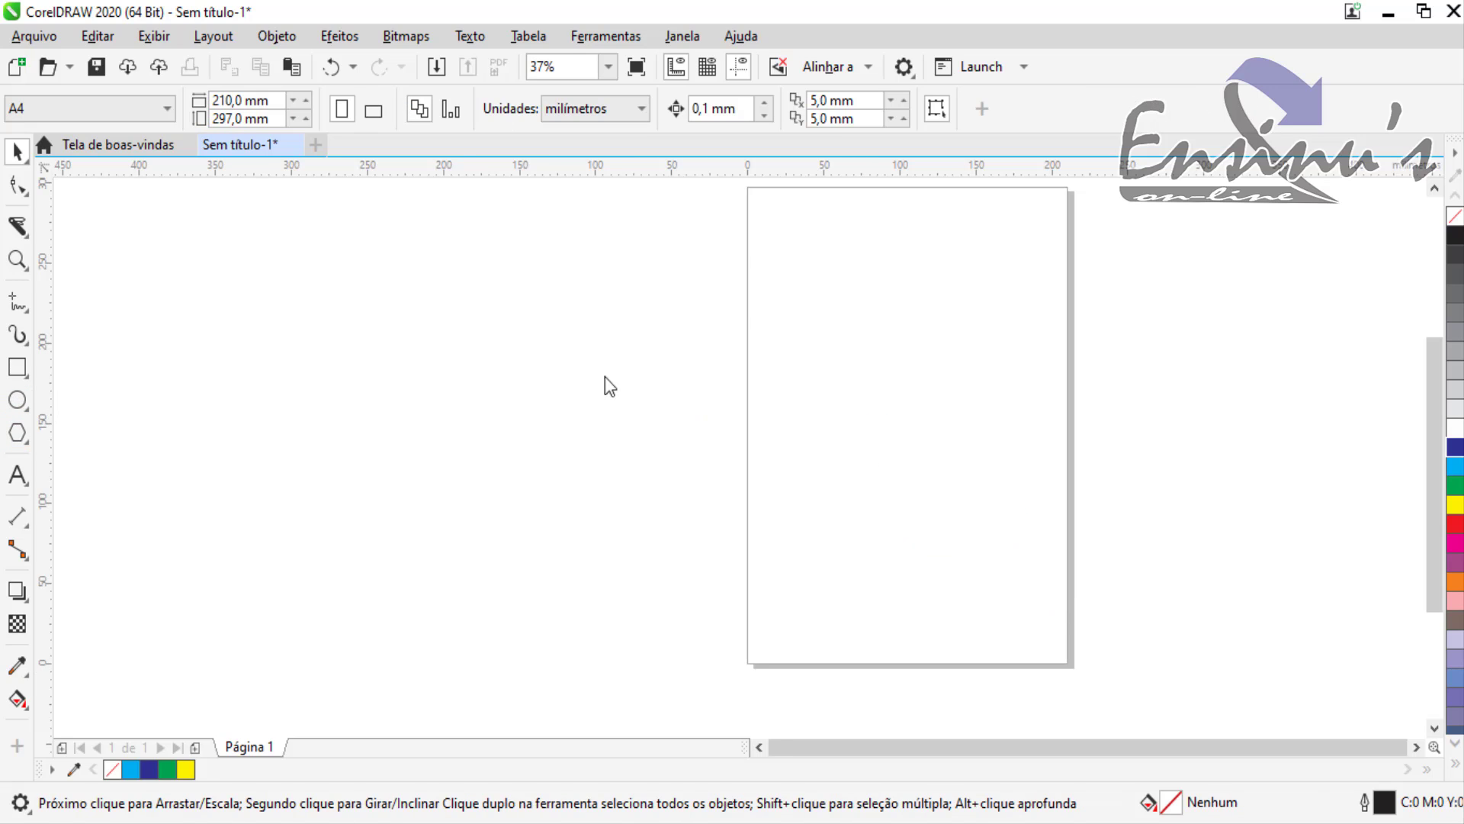
Draw a five-sided polygon about 197 × 184 mm left of the page and shift it slightly downward
key("y")
left_click_drag(305, 298, 613, 598)
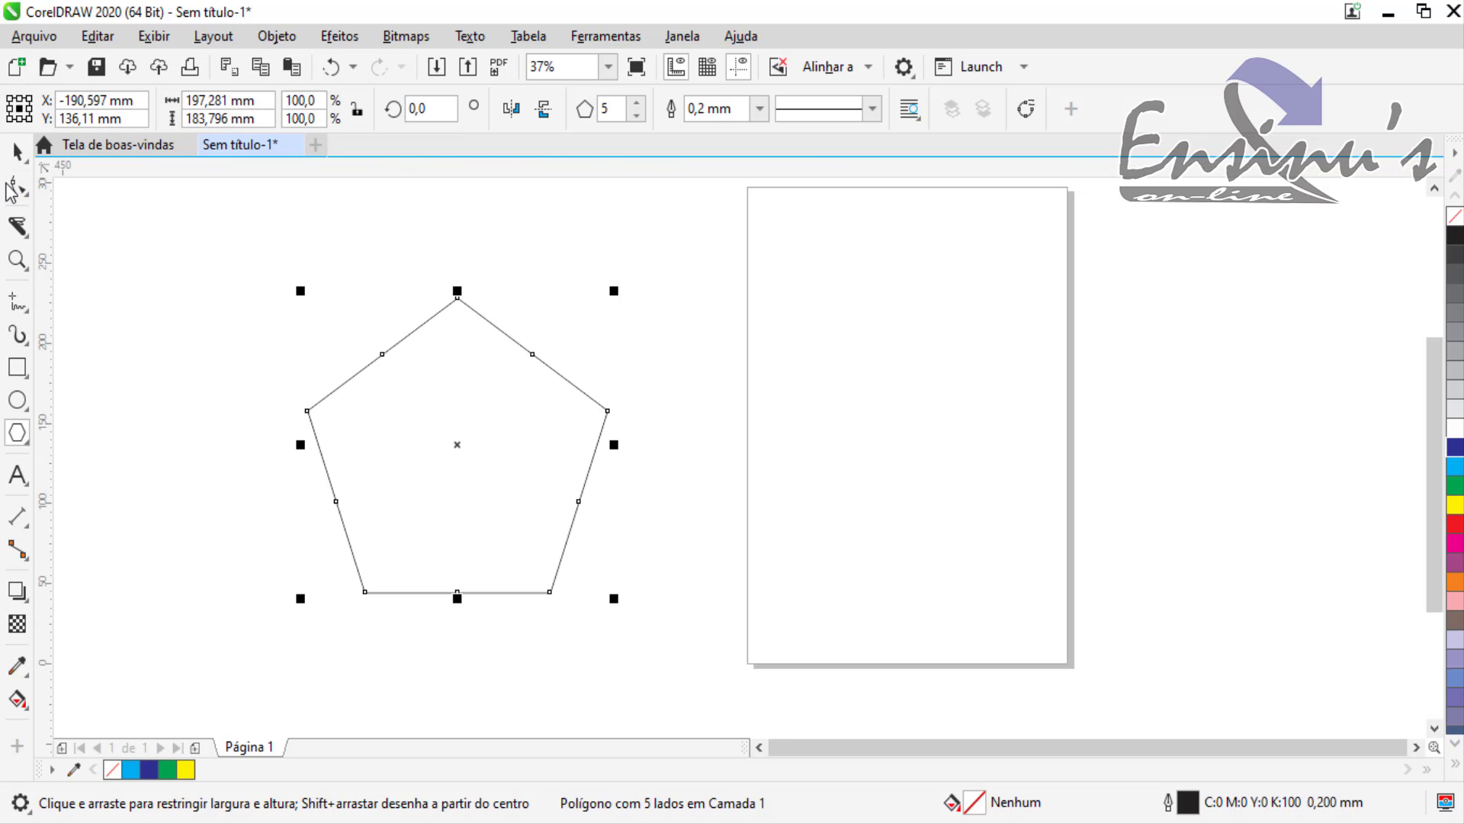
left_click(16, 152)
mouse_move(478, 457)
left_mouse_down()
mouse_move(460, 448)
mouse_move(470, 480)
mouse_move(471, 460)
left_mouse_up()
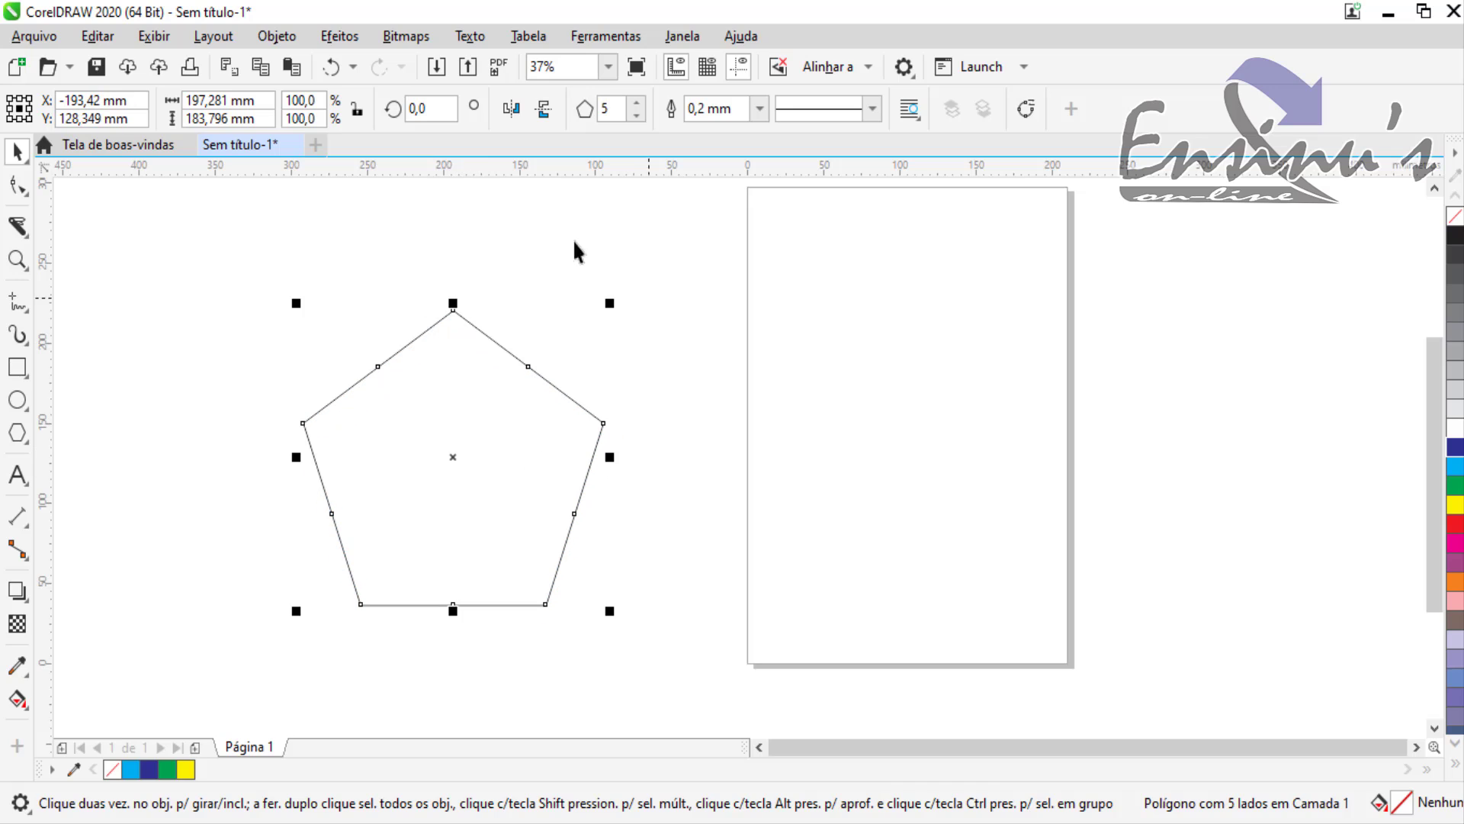
Cut the pentagon with the Knife in Bézier mode along a closed curve crossing its upper part and lower-right corner
left_click(14, 231)
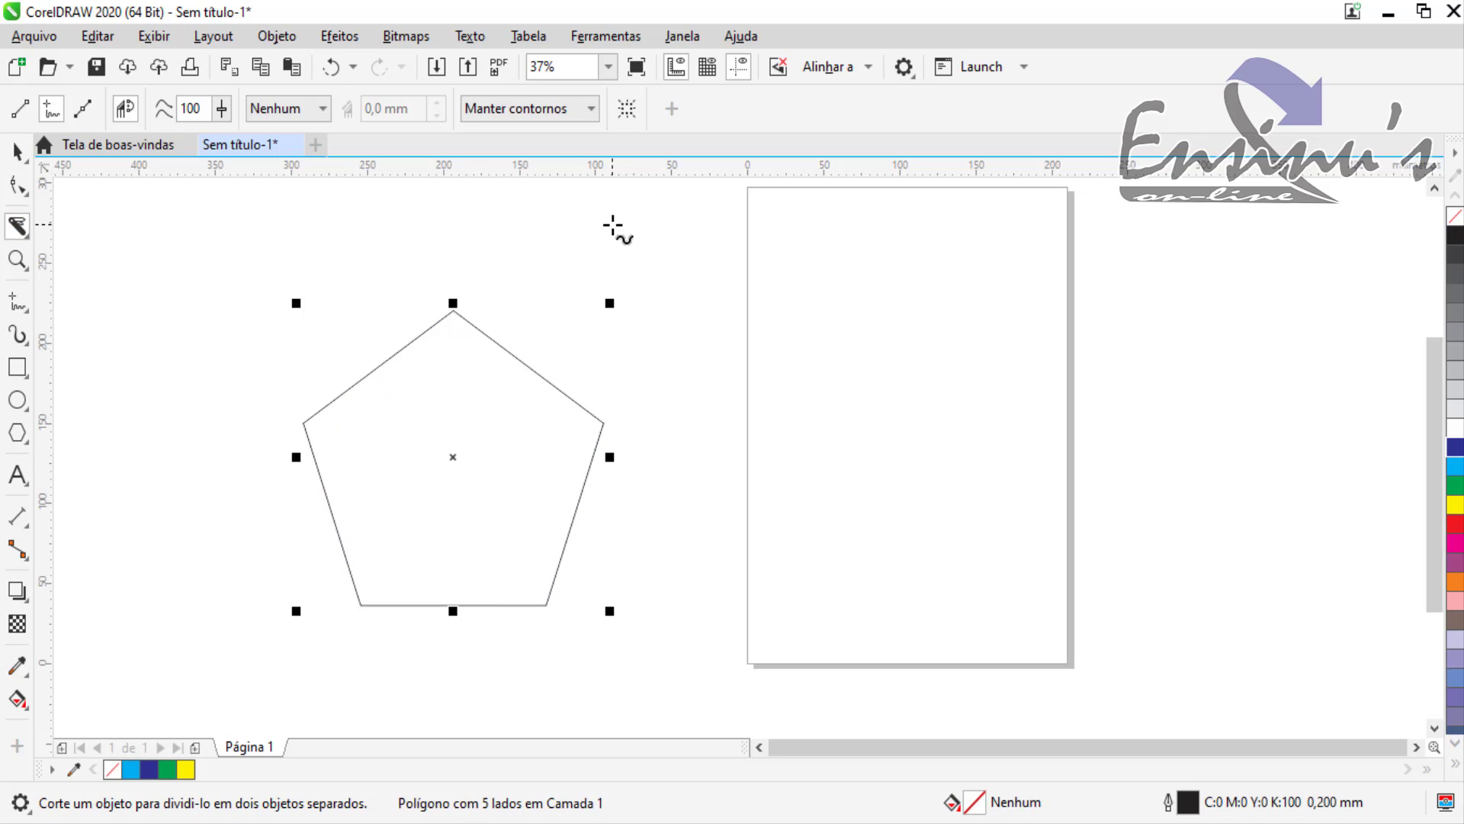
left_click(82, 112)
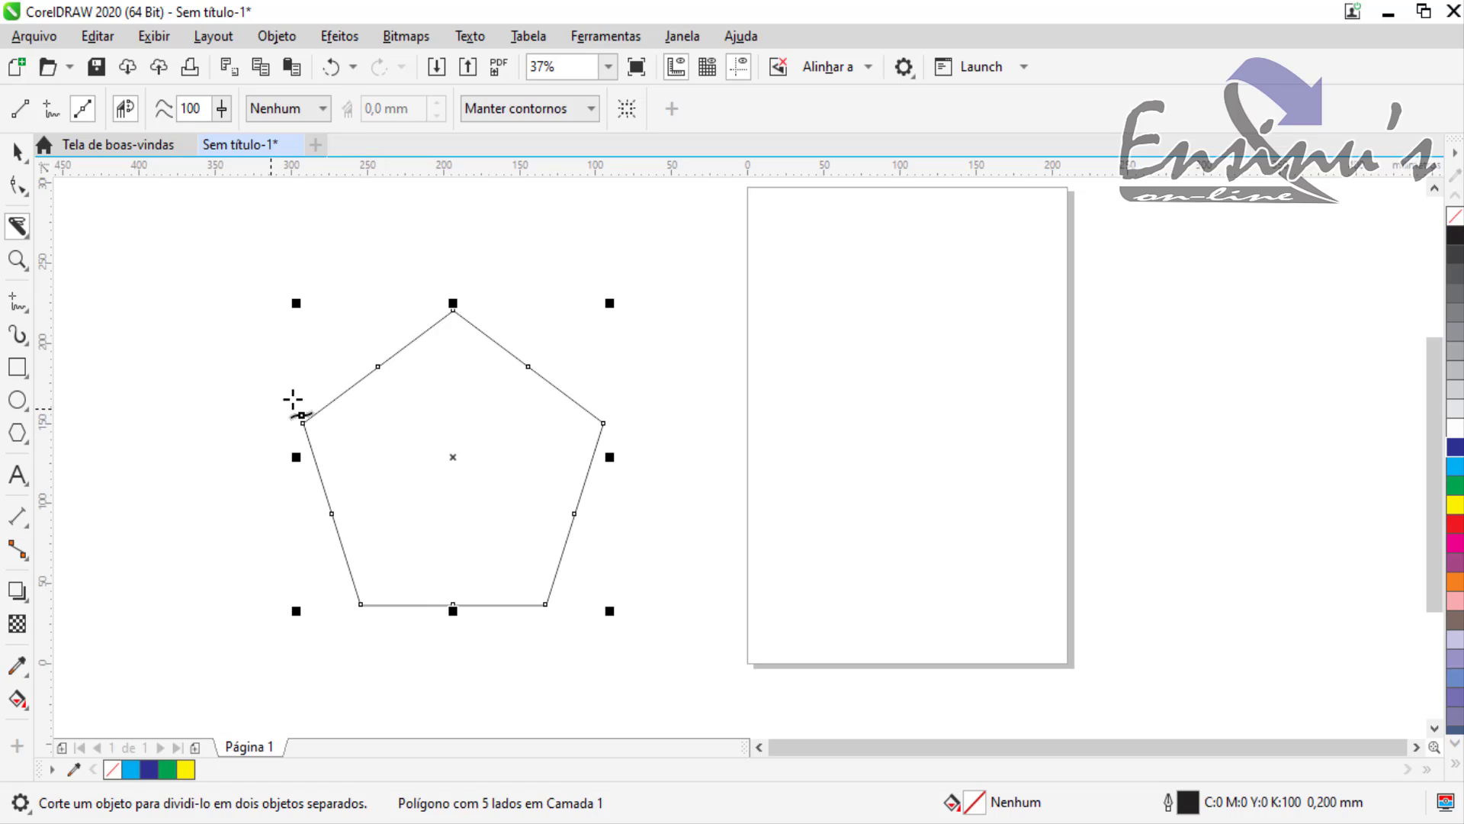
left_click_drag(268, 410, 634, 481)
left_click_drag(637, 532, 256, 456)
left_click_drag(255, 456, 266, 408)
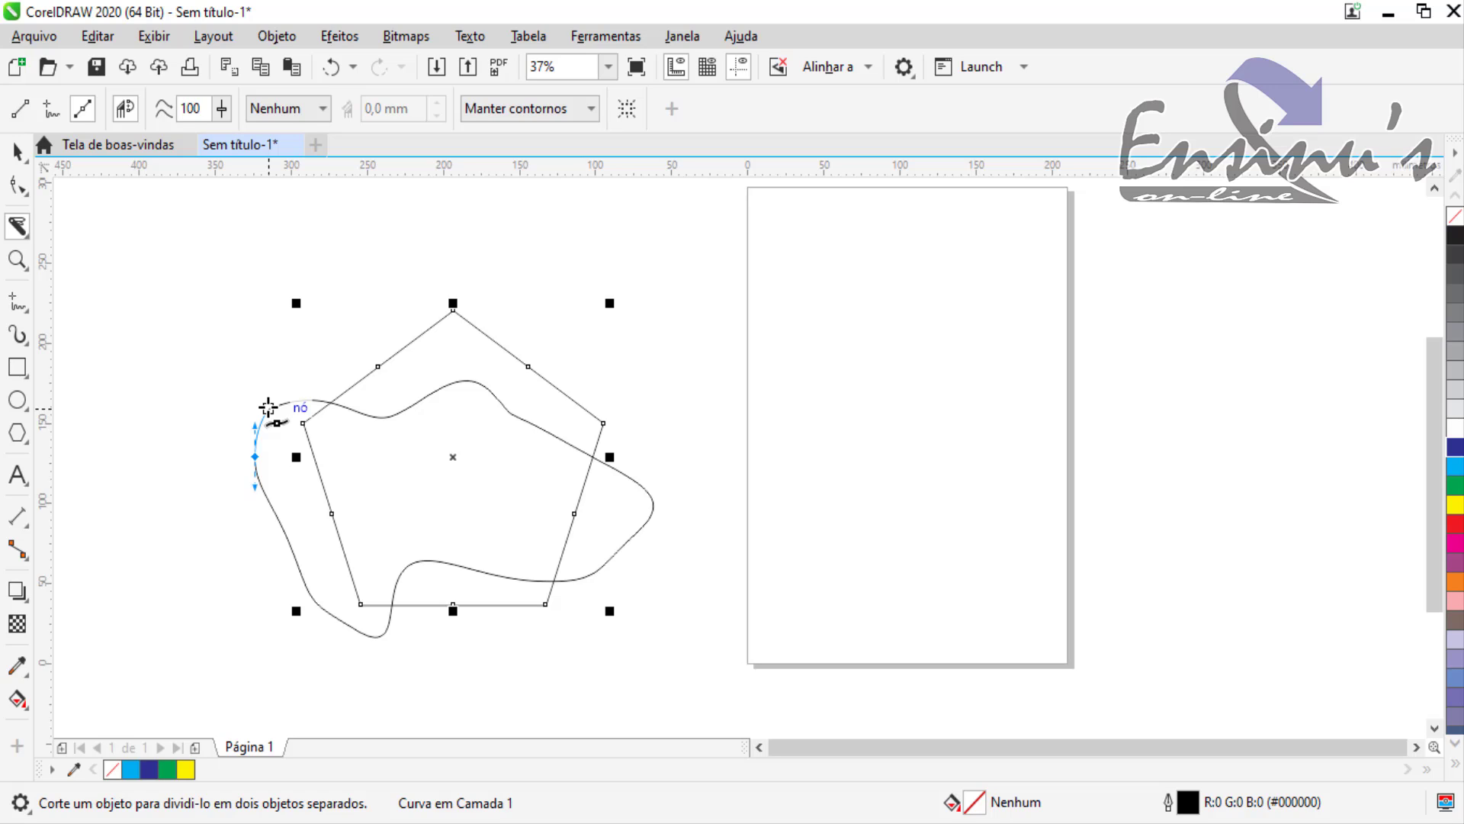
left_click(269, 408)
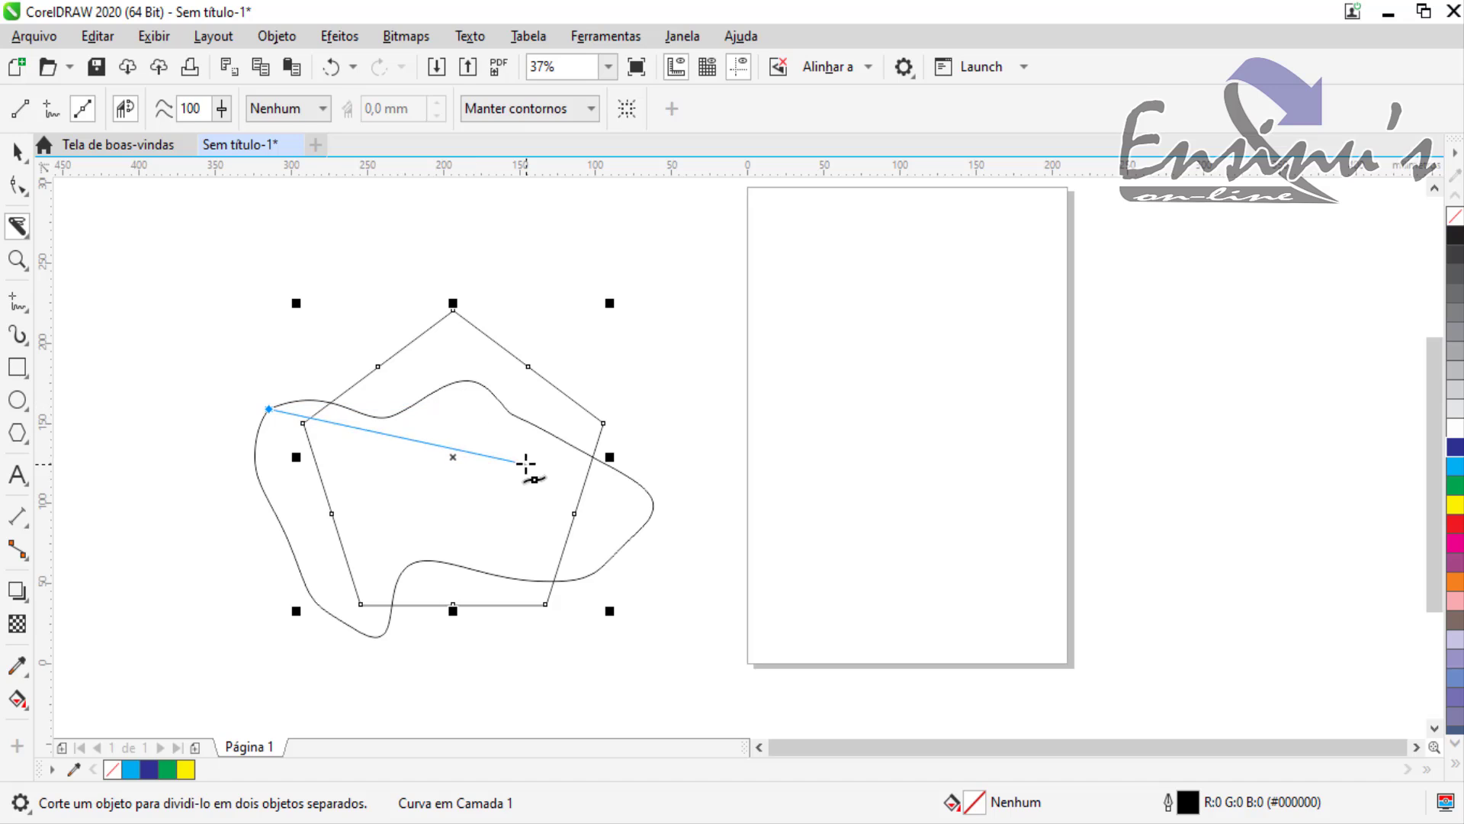
double_click(268, 410)
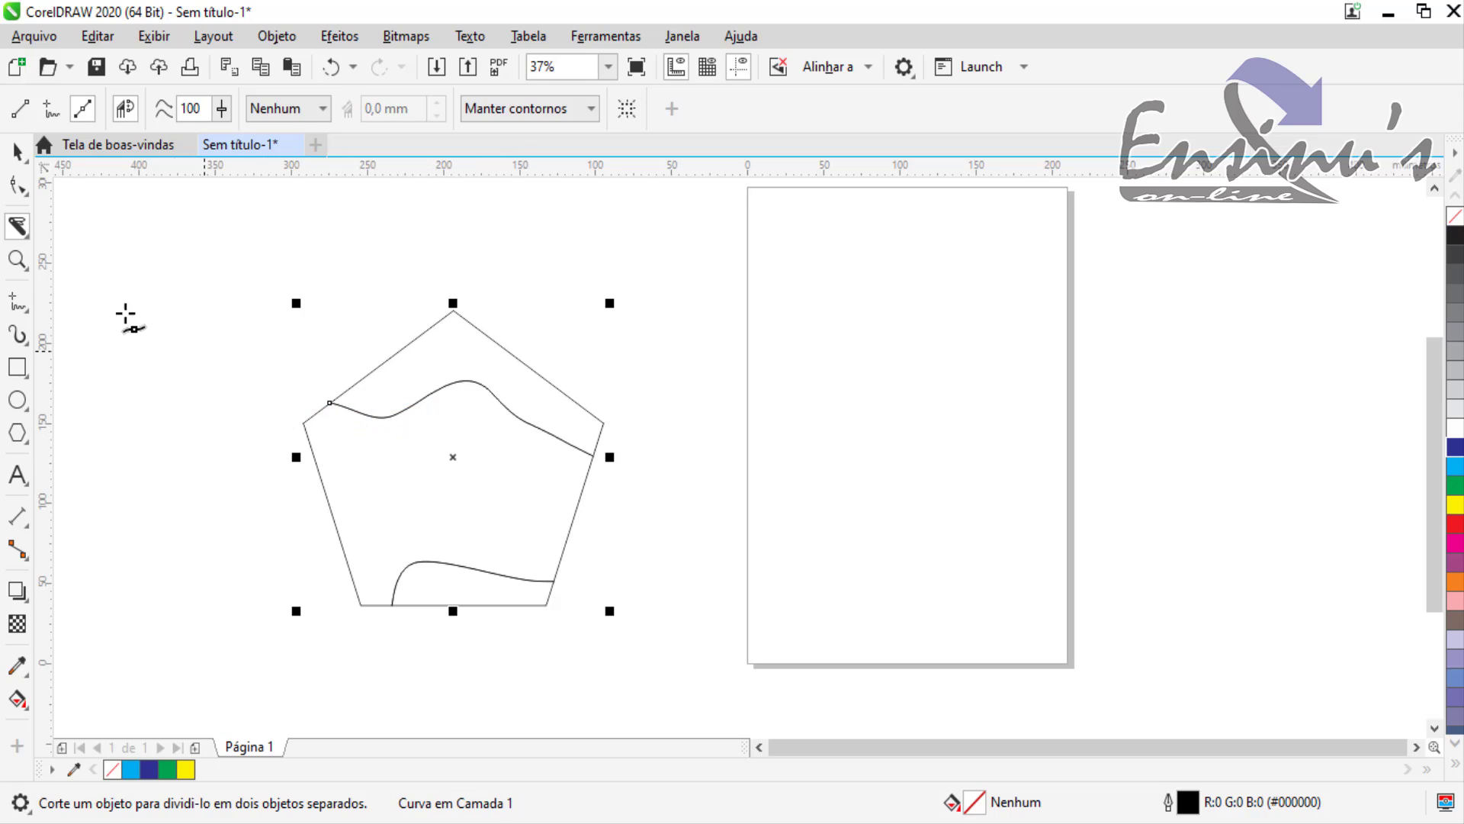
left_click(17, 150)
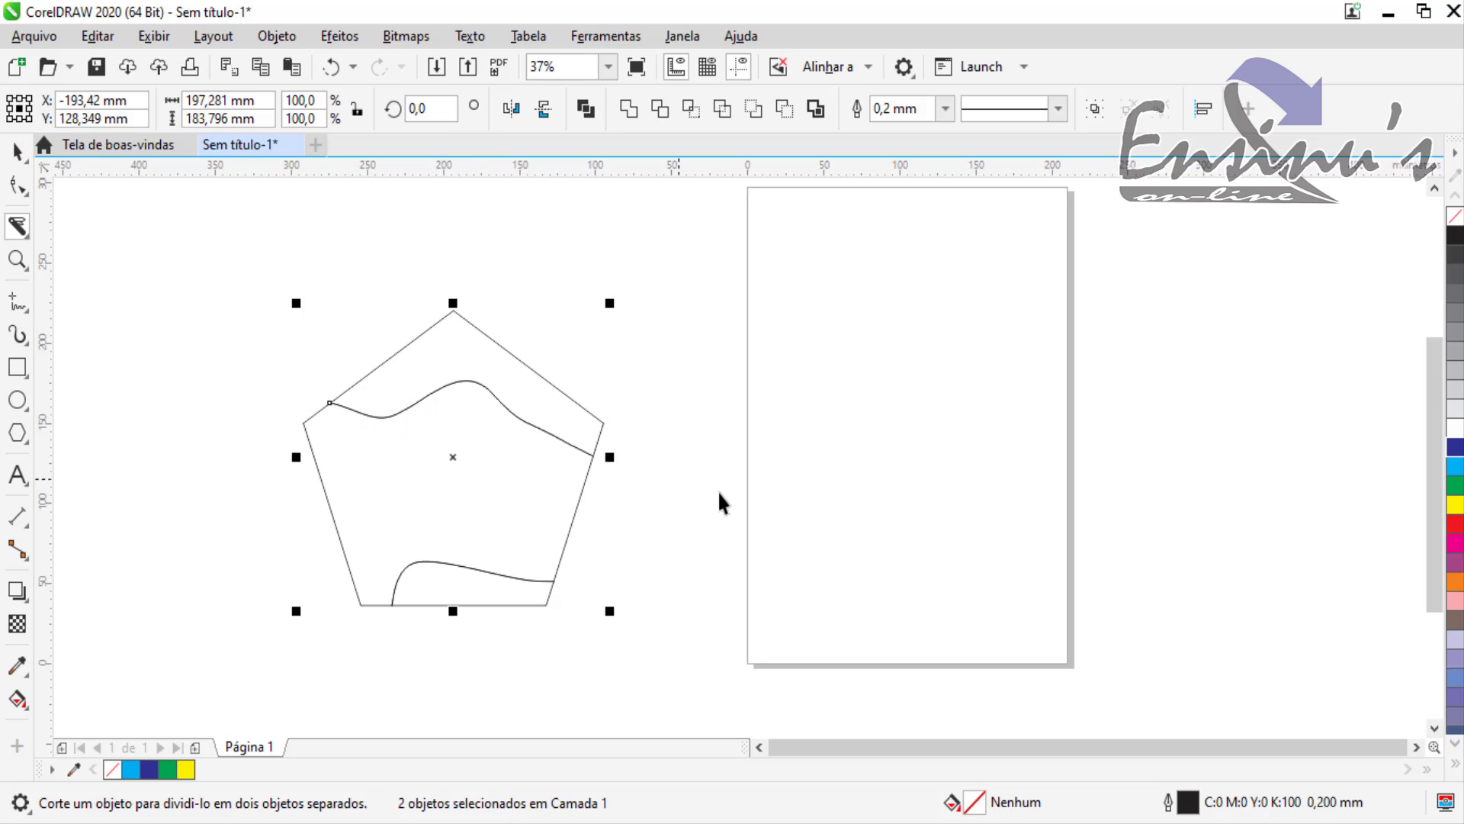
left_click(759, 485)
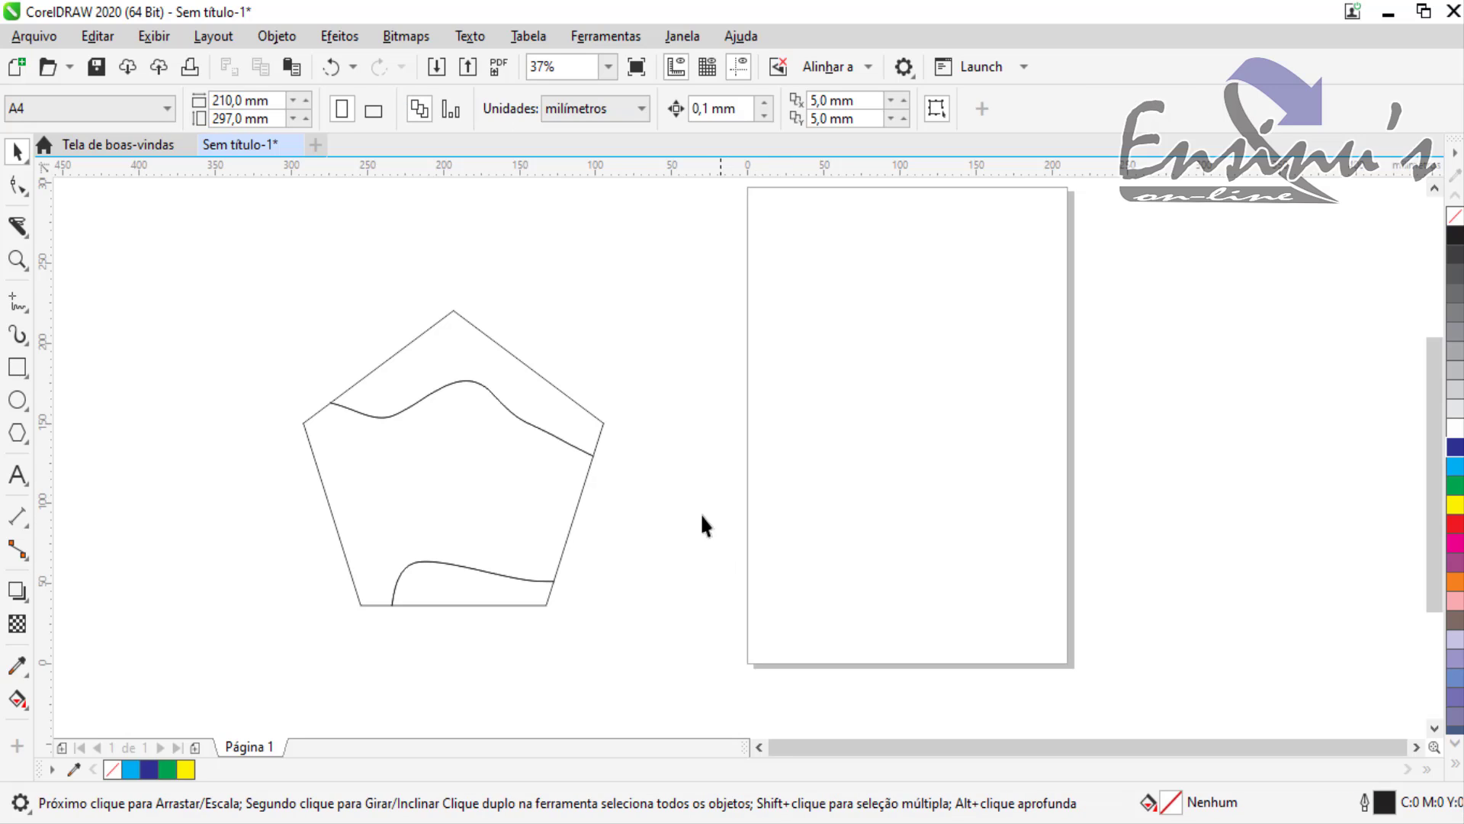
Move the cut-off upper and lower strips together to the right, partly onto the page
left_click_drag(497, 352, 556, 271)
left_click_drag(529, 377, 778, 389)
left_click(969, 568)
left_click_drag(743, 505, 815, 573)
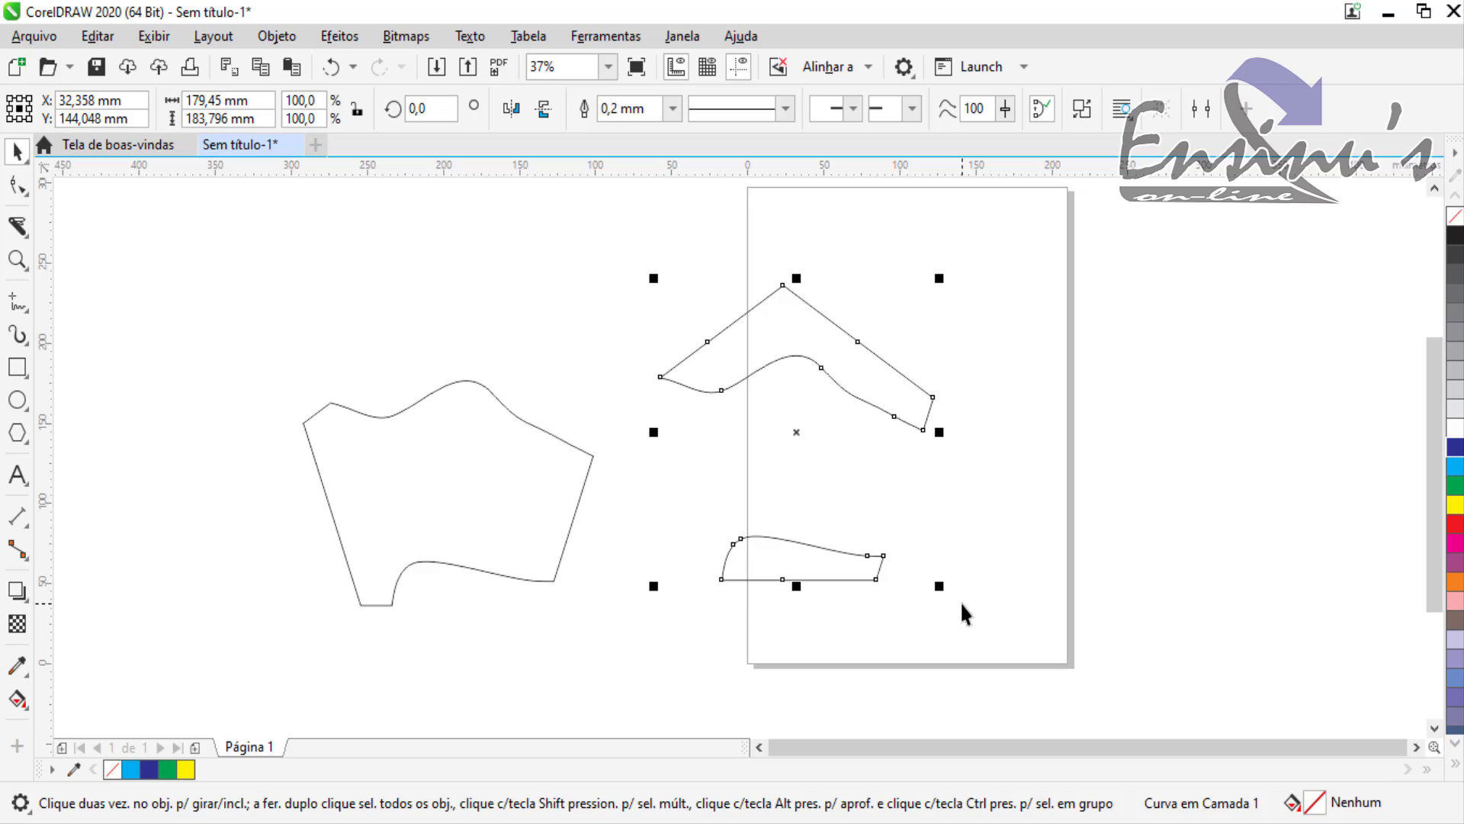
Break the combined strips apart with Separar Curva and move the roof-shaped upper strip upward on its own
right_click(796, 432)
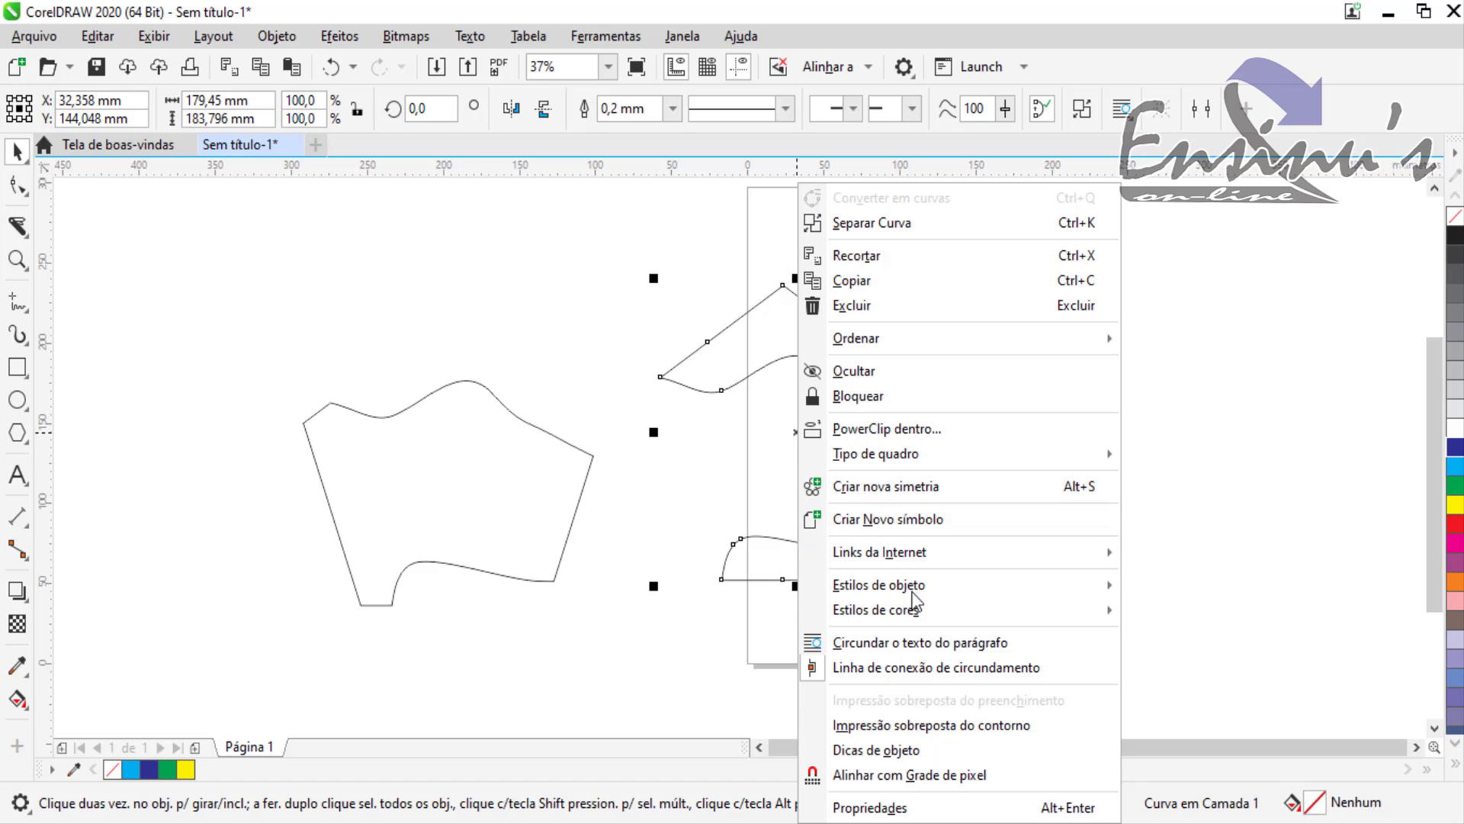
left_click(885, 225)
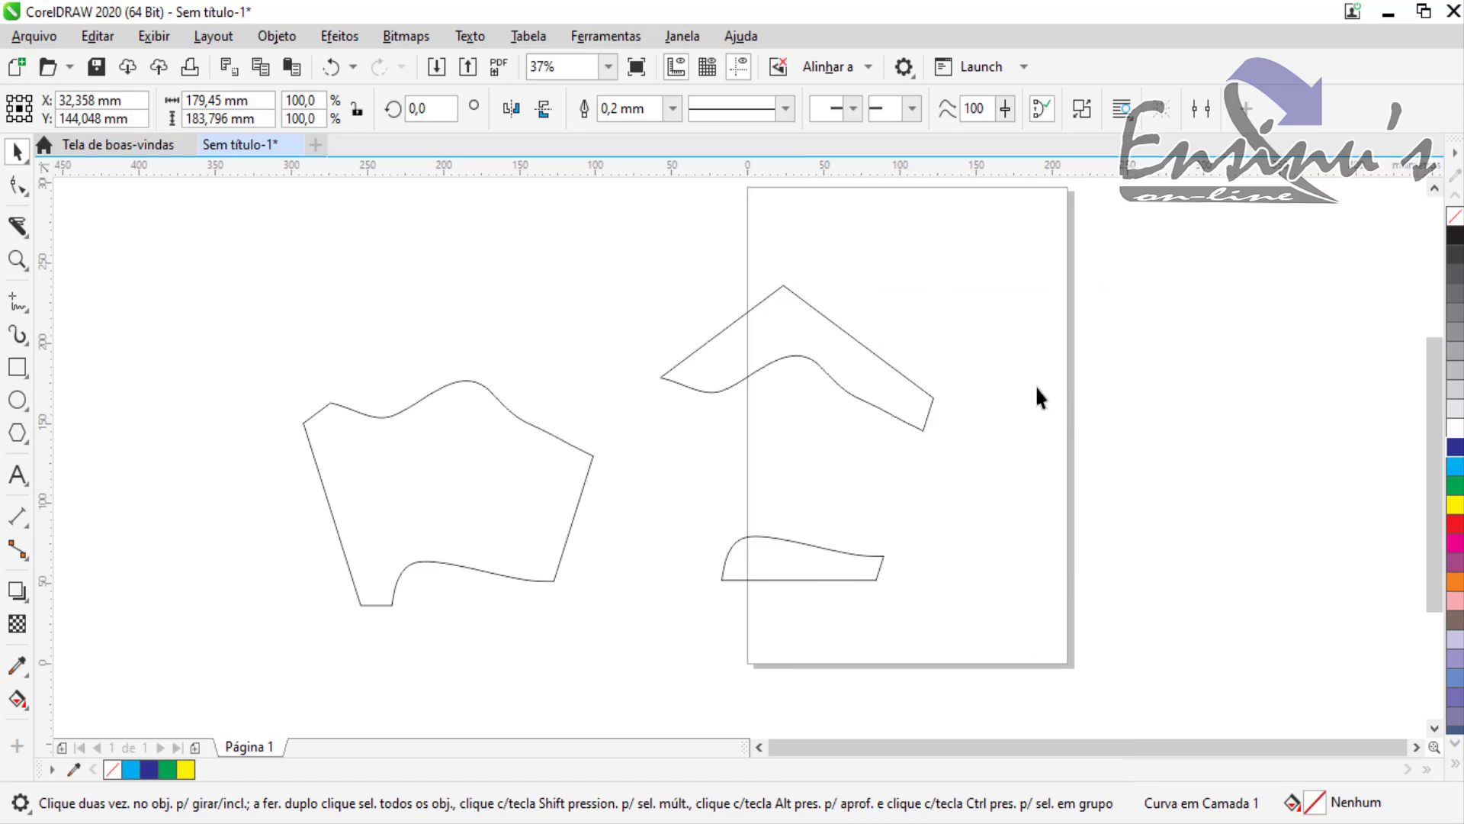
left_click(936, 401)
left_click_drag(797, 355, 805, 302)
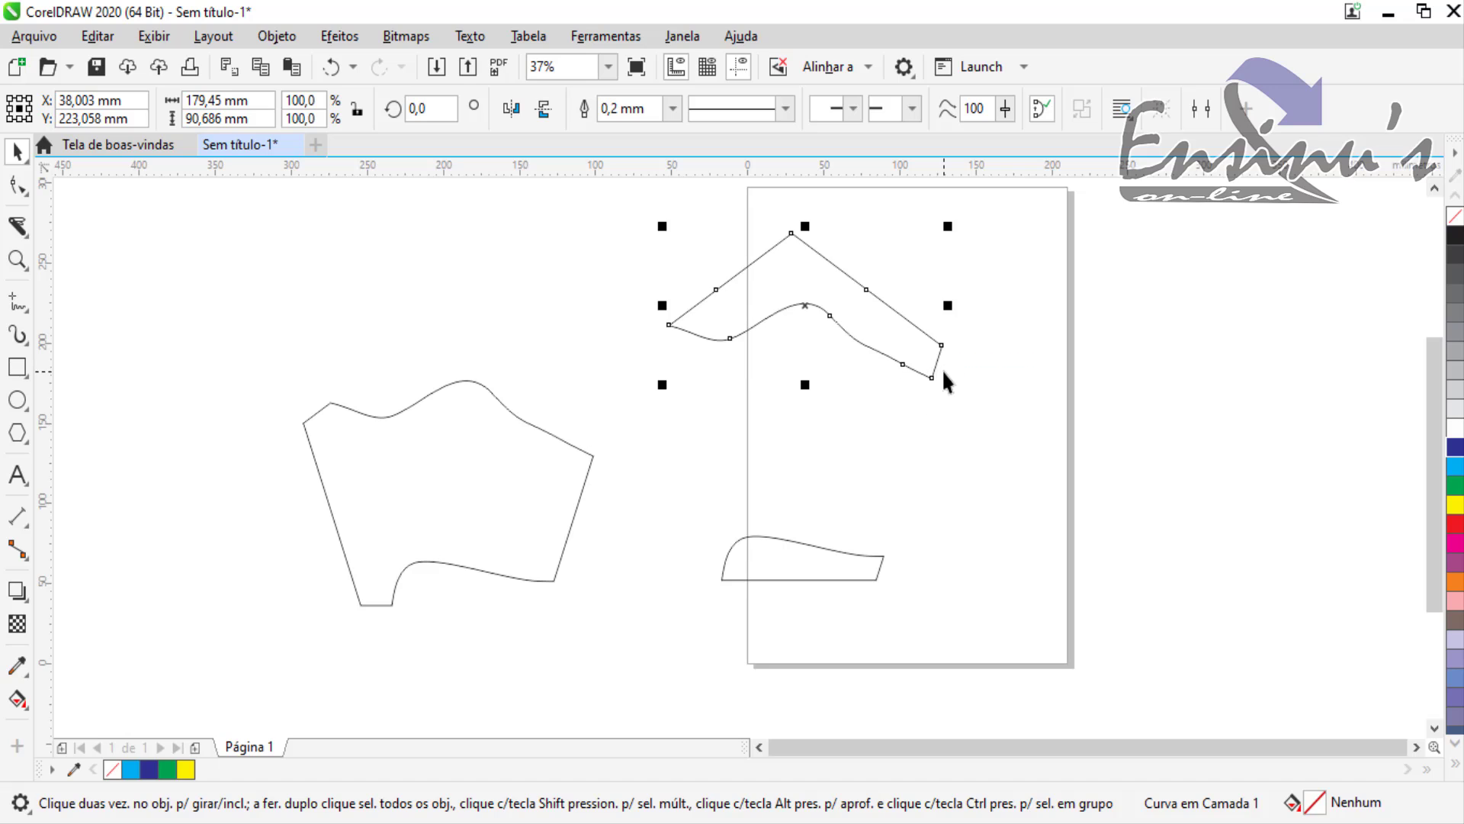
Undo the separate move of the roof-shaped strip and break the combined strips apart again with Separar Curva
key("ctrl+z")
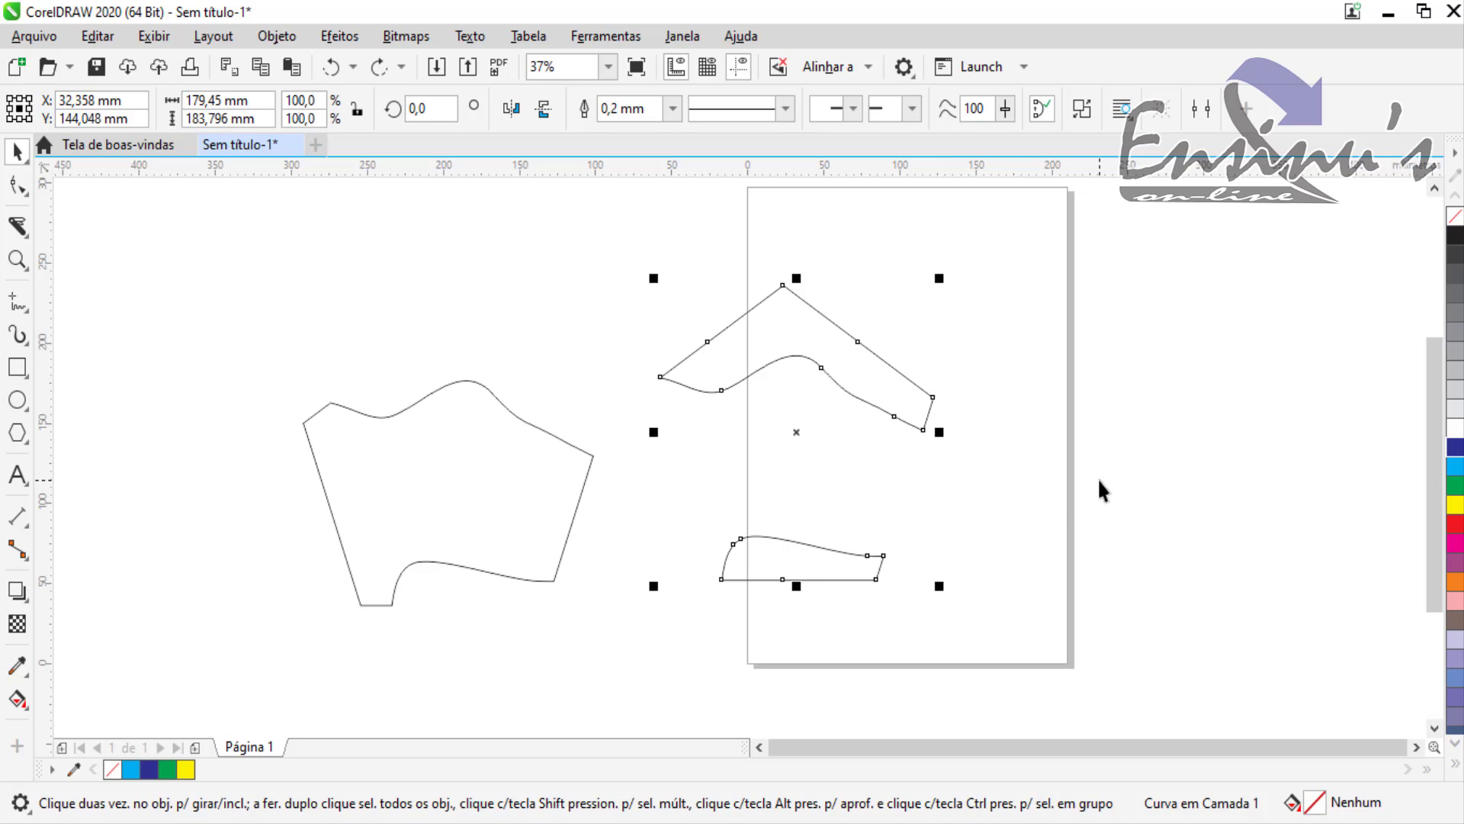
left_click(1098, 477)
mouse_move(801, 352)
left_mouse_down()
mouse_move(856, 340)
mouse_move(852, 325)
mouse_move(808, 345)
left_mouse_up()
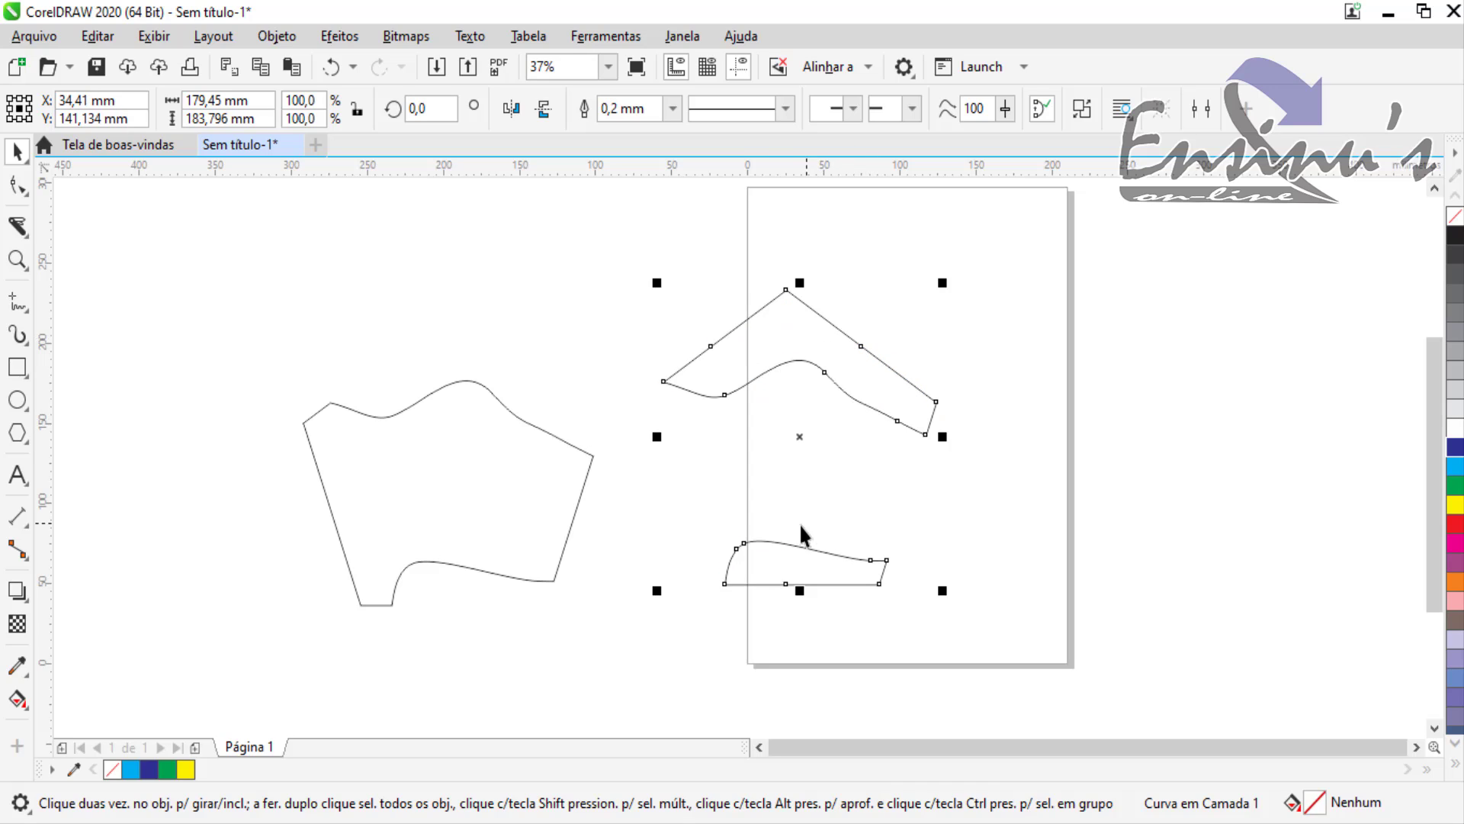
right_click(789, 335)
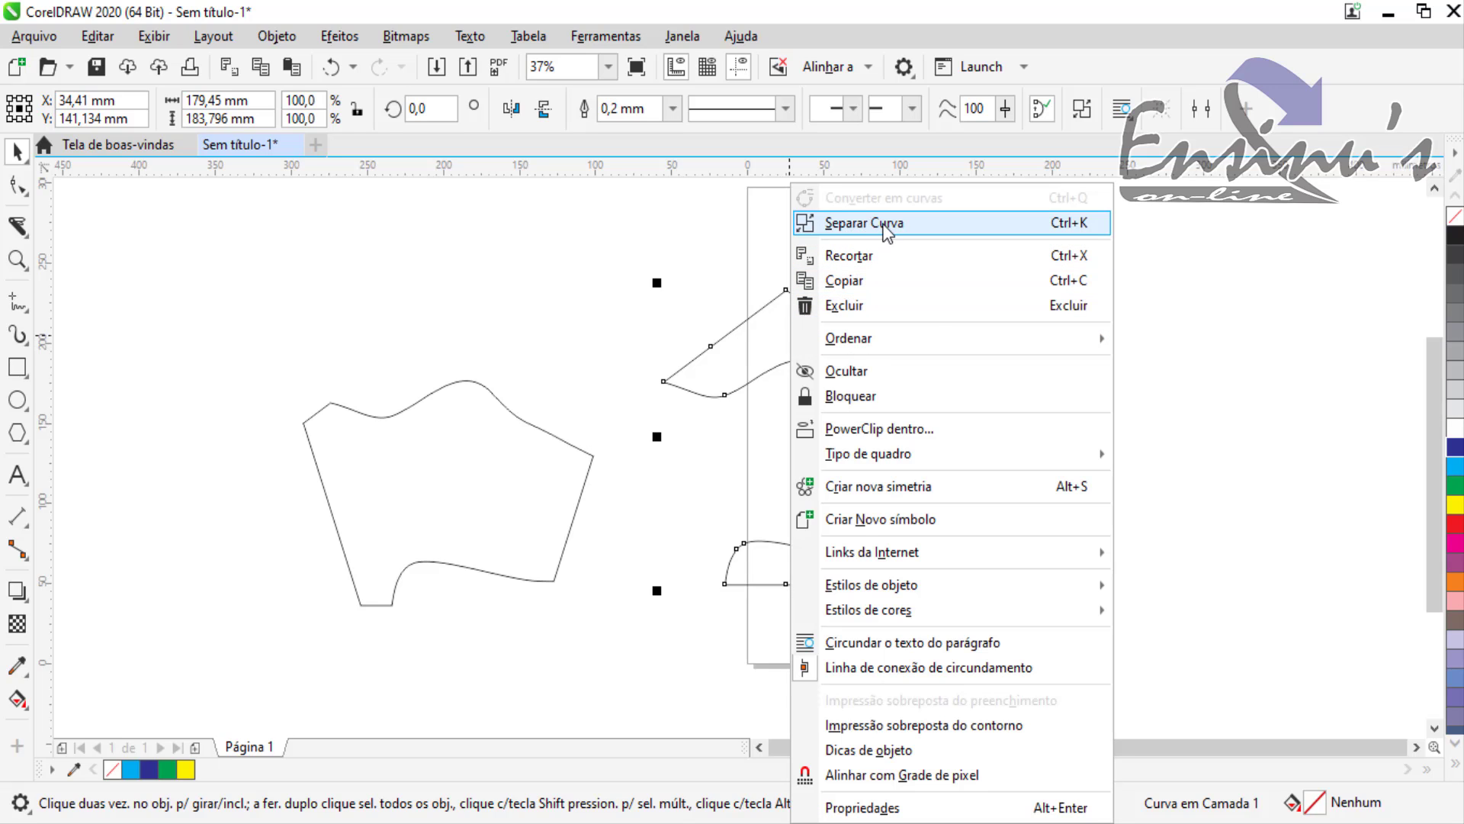
left_click(1068, 228)
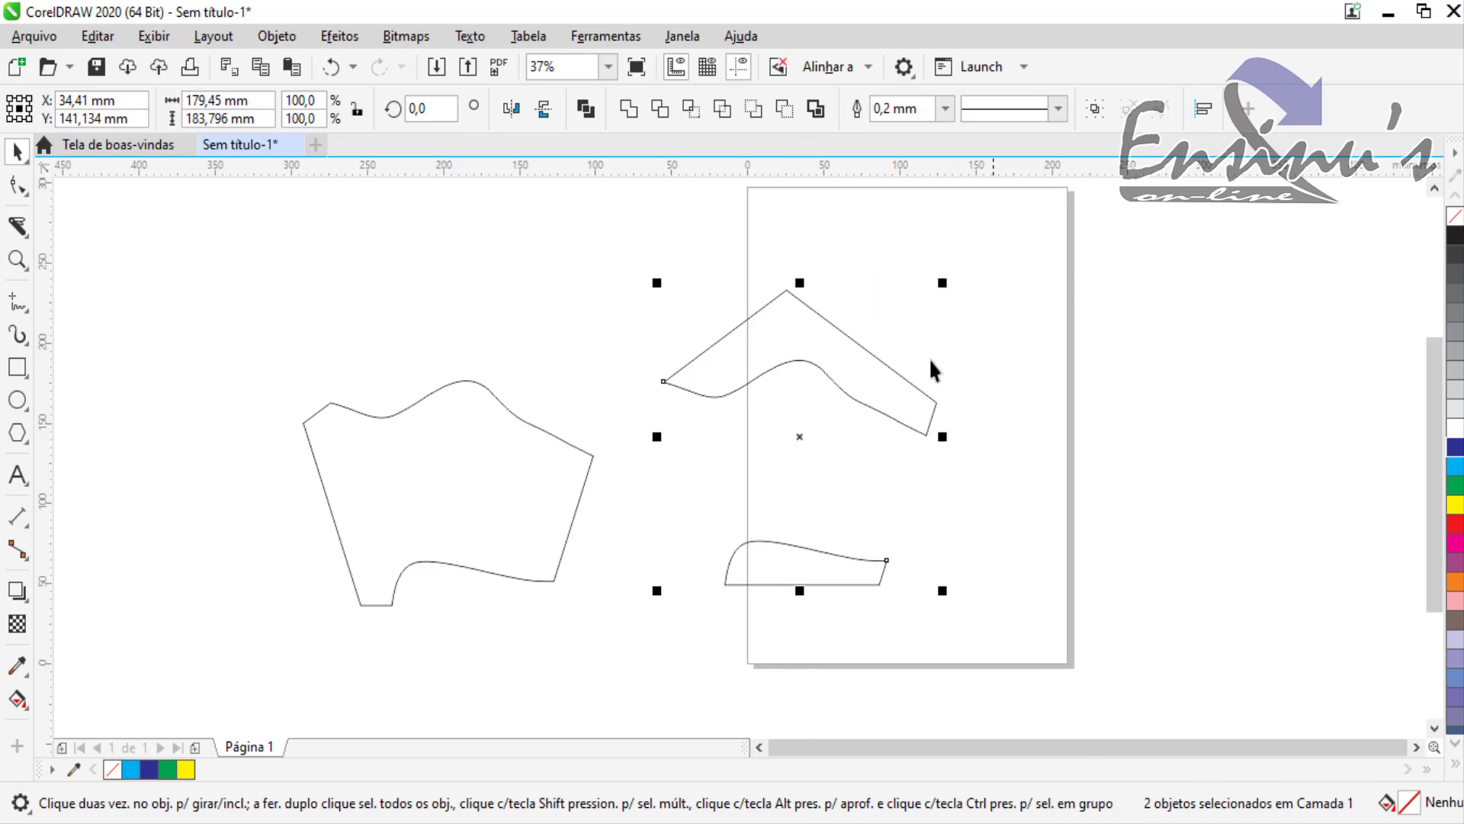
Move the roof-shaped strip over the page's upper-right edge and the small strip below the page's lower-left corner
left_click(1189, 392)
left_click_drag(770, 359, 1007, 295)
left_click_drag(819, 584, 729, 691)
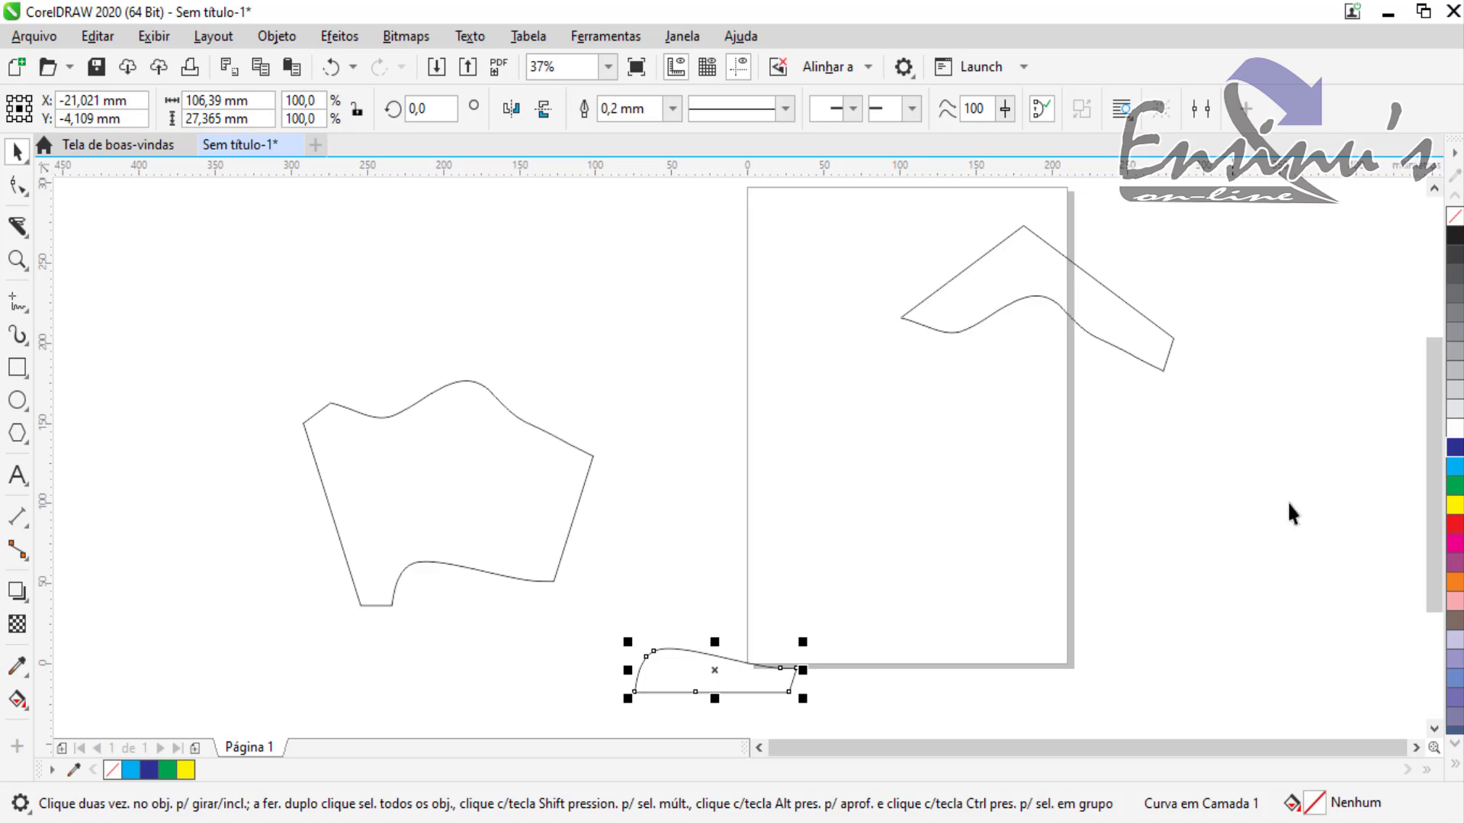
Fill the small strip with green, the roof-shaped strip with light grey and the remaining pentagon piece with red
left_click(1455, 485)
left_click(1118, 339)
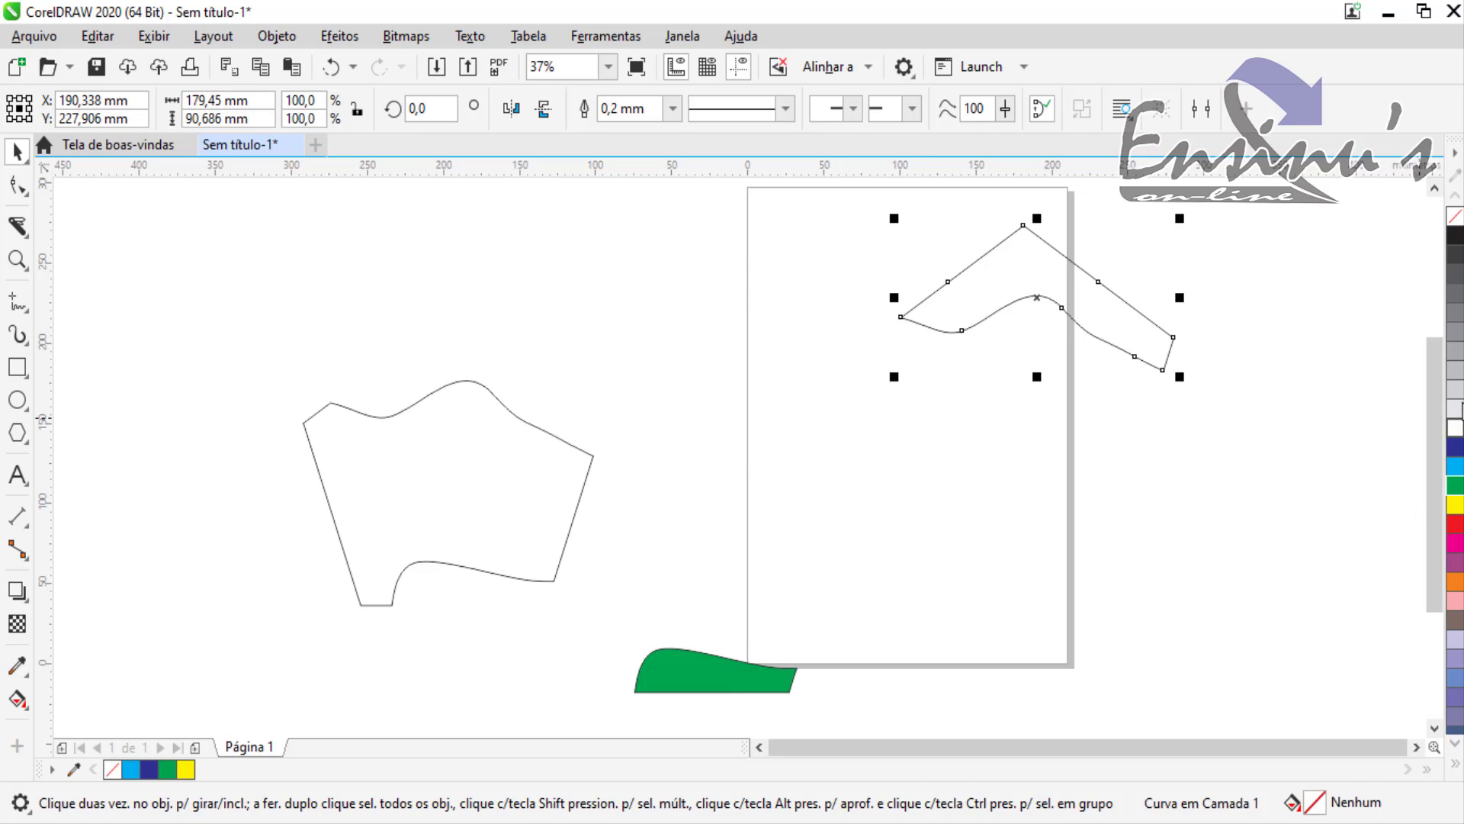
left_click(1455, 390)
left_click(470, 486)
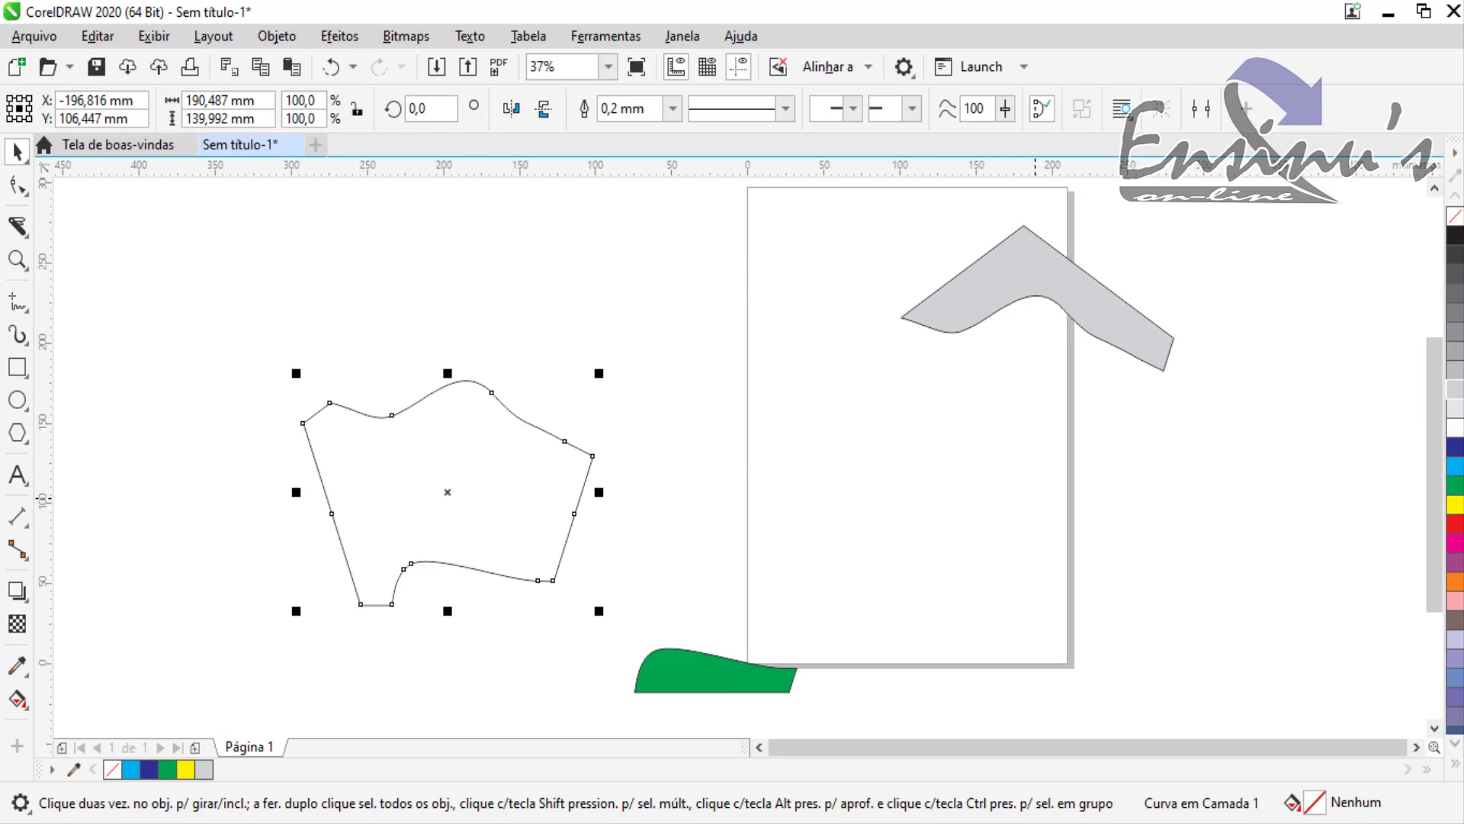
left_click(1454, 524)
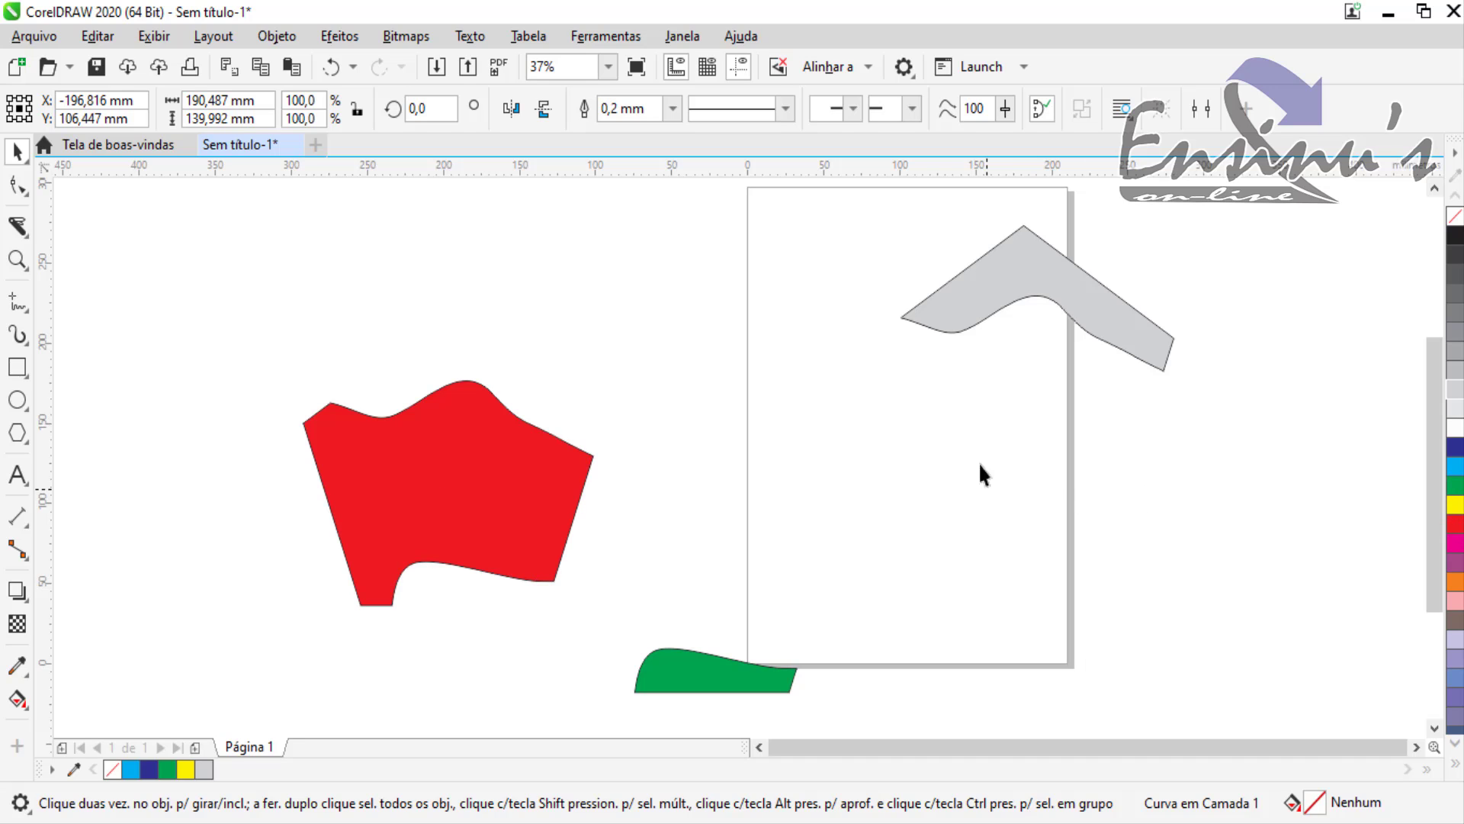
Select all three coloured pieces and delete them
left_click(311, 287)
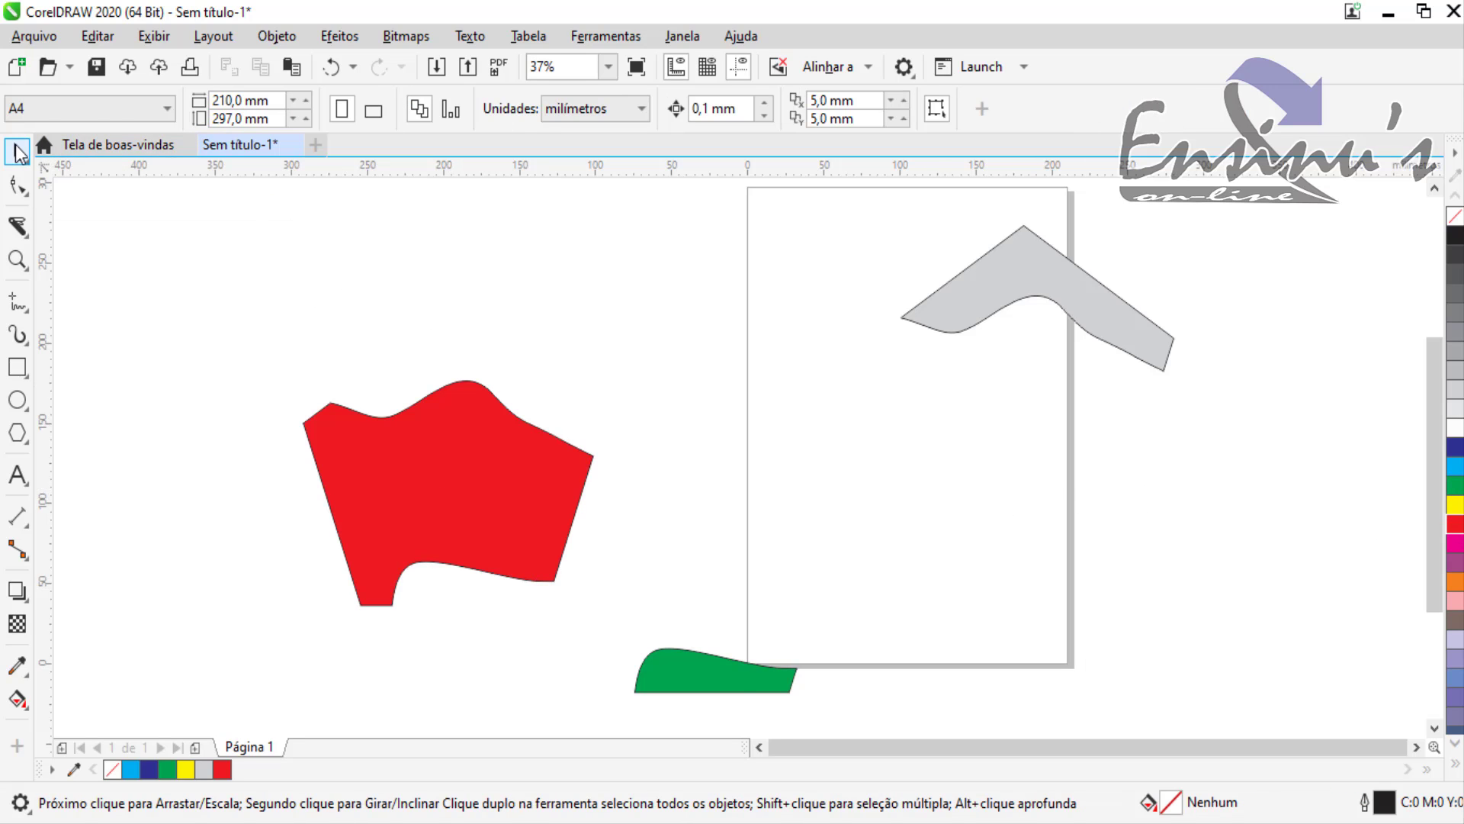
double_click(18, 152)
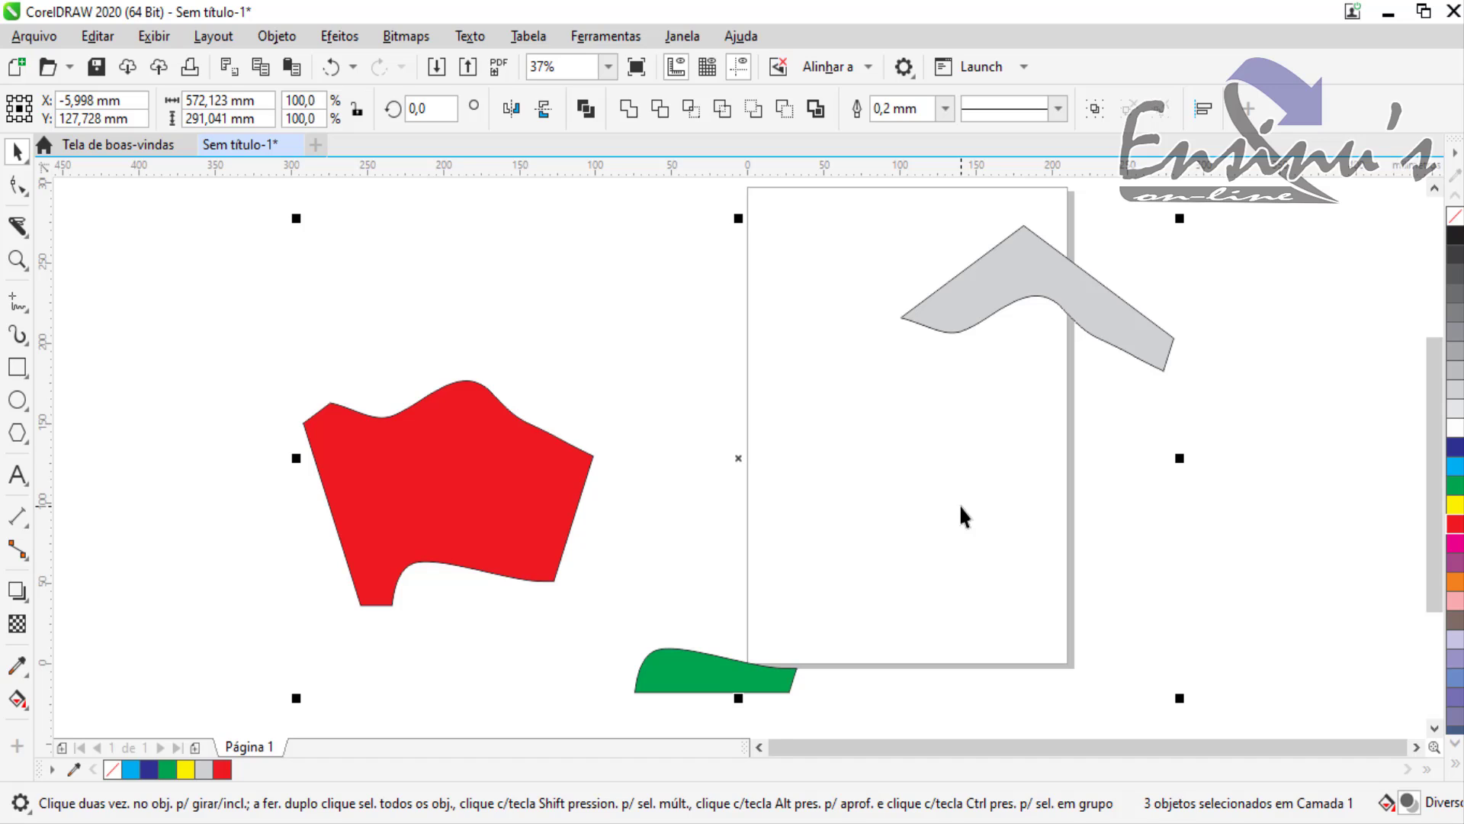
key("Delete")
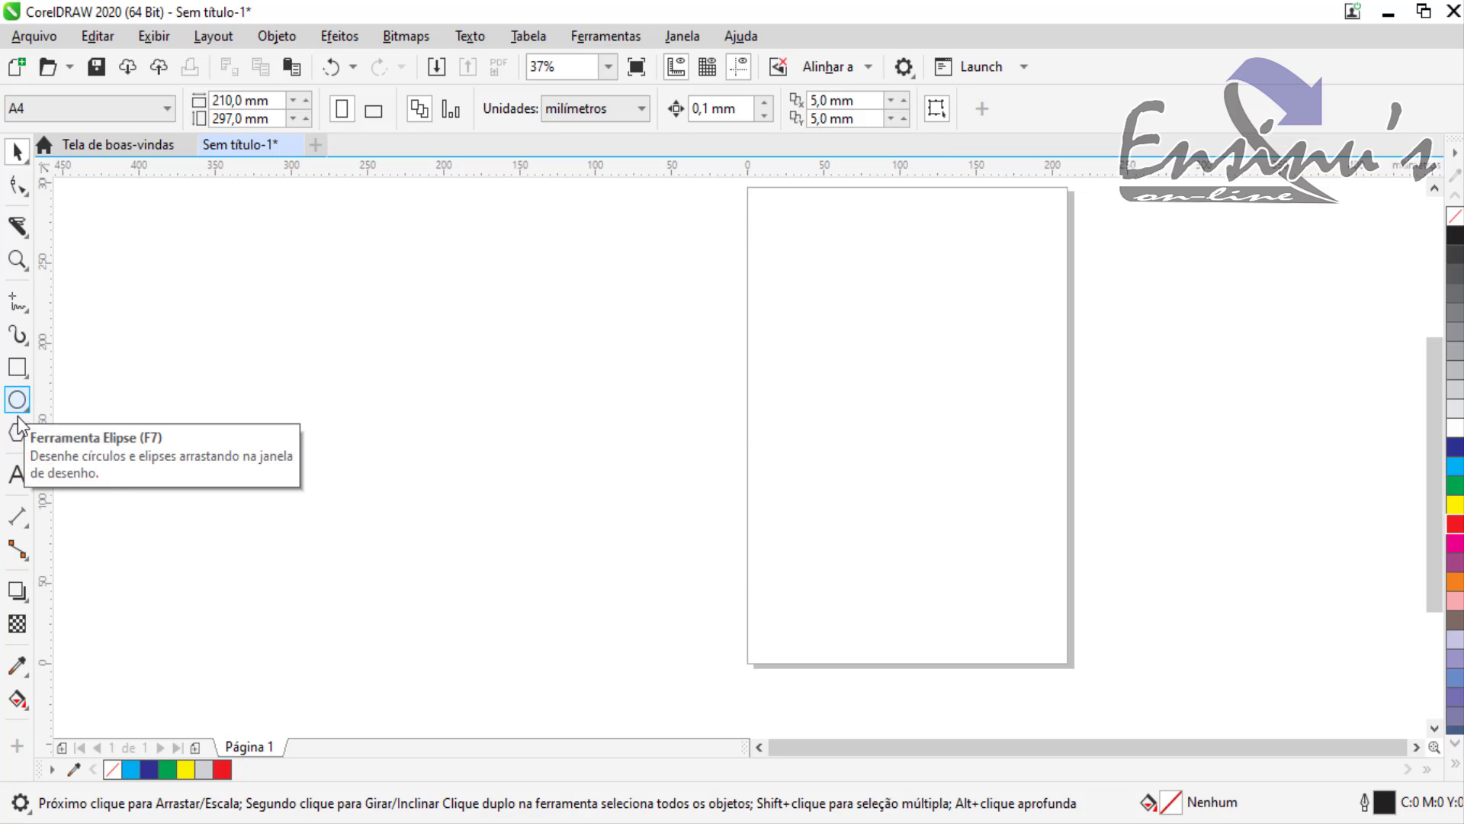
Add the artistic text ENSINUS ONLINE left of the page and enlarge it proportionally to about 325 mm wide
left_click(17, 477)
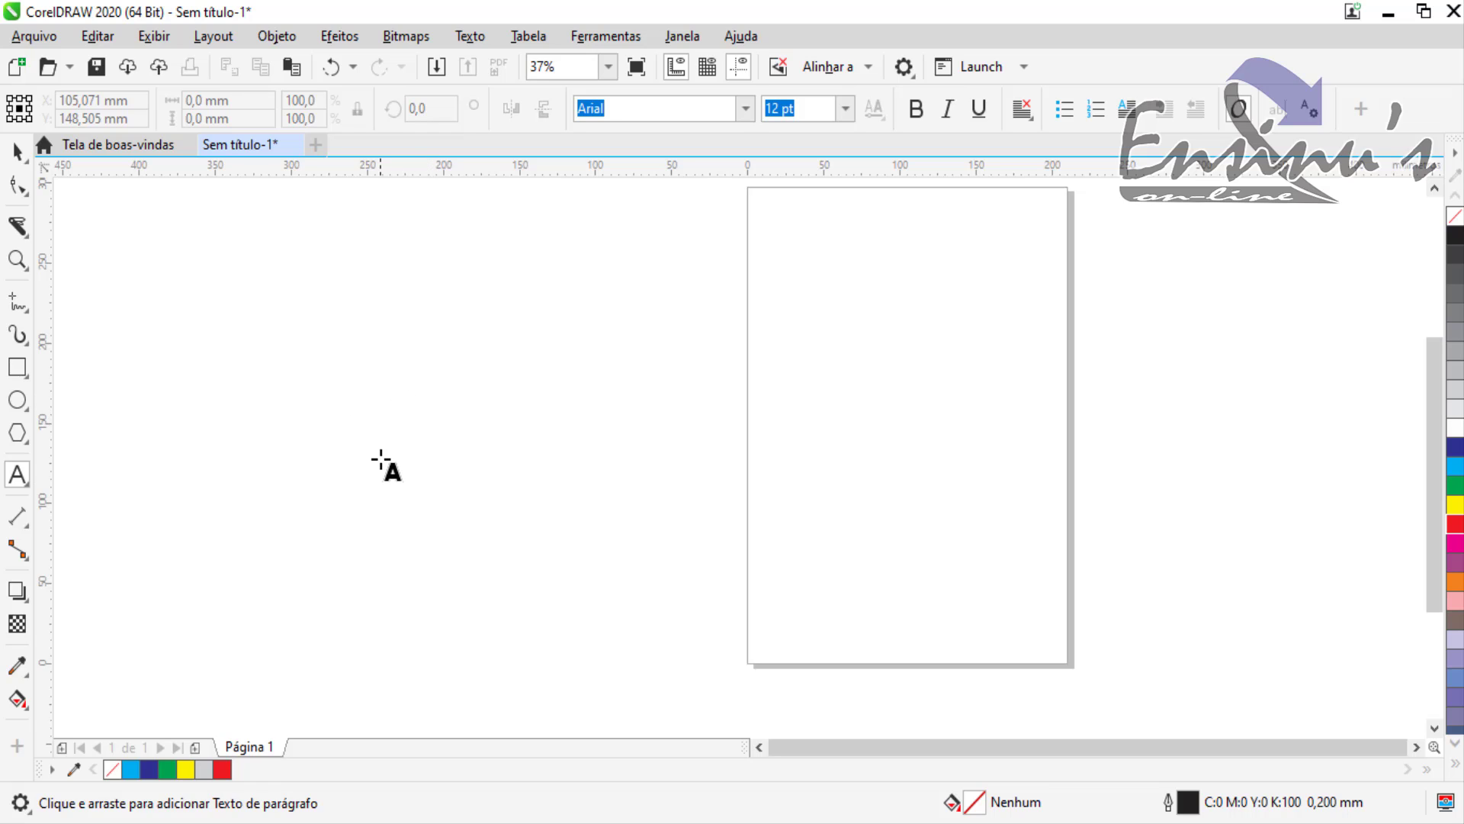
left_click(378, 453)
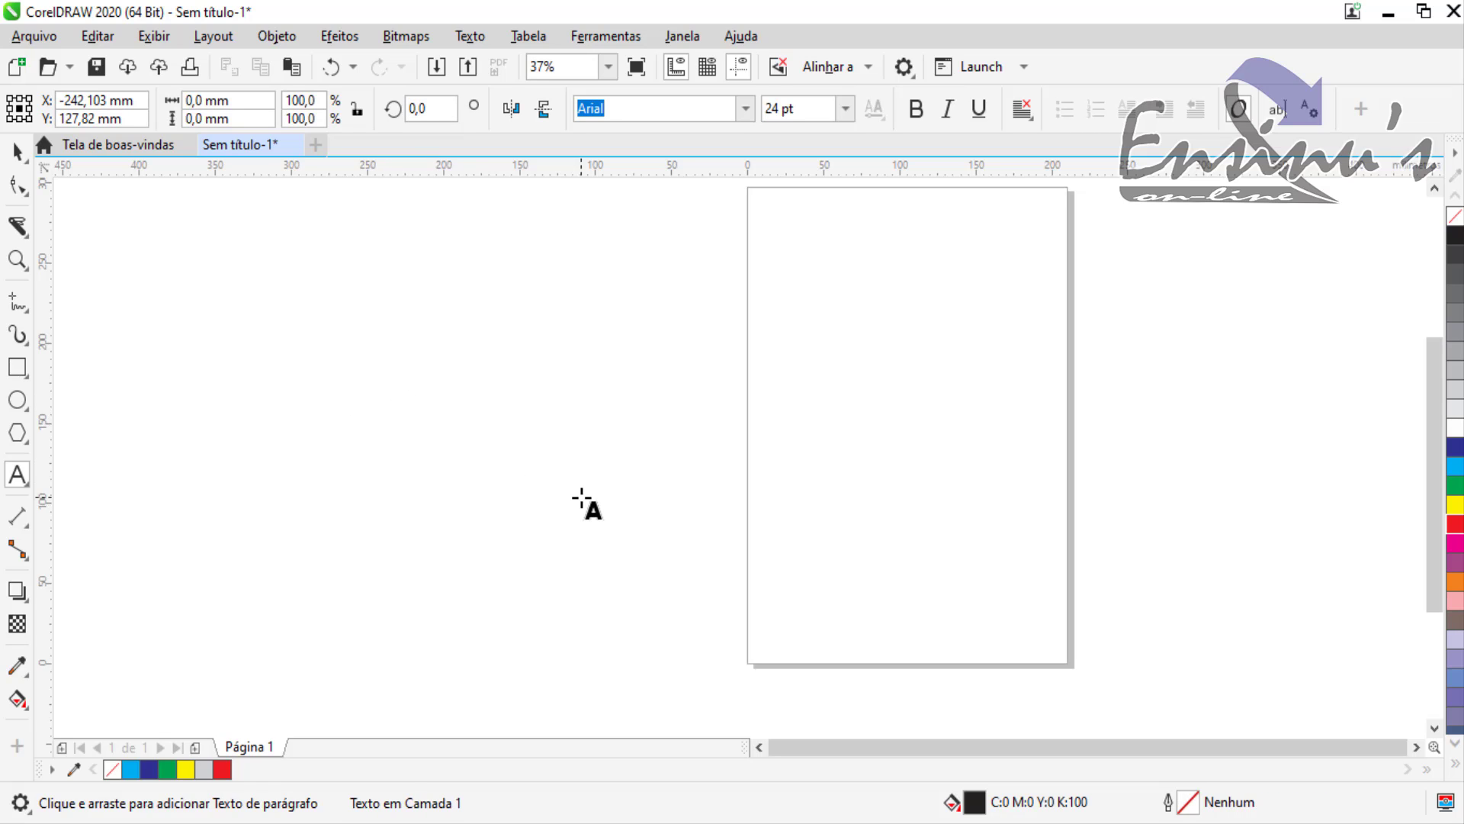
type("EN")
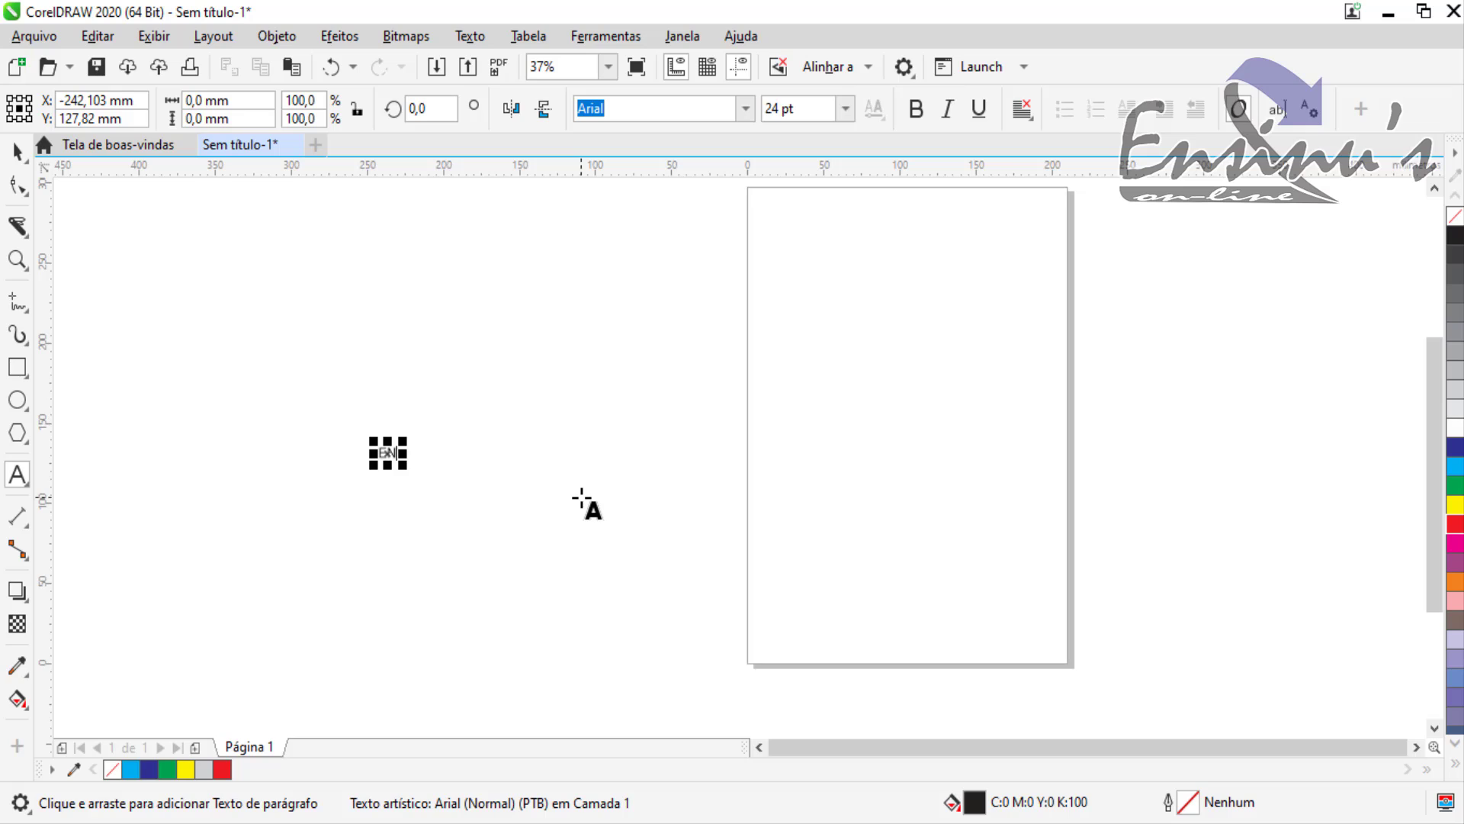
type("SINUS ONLINE")
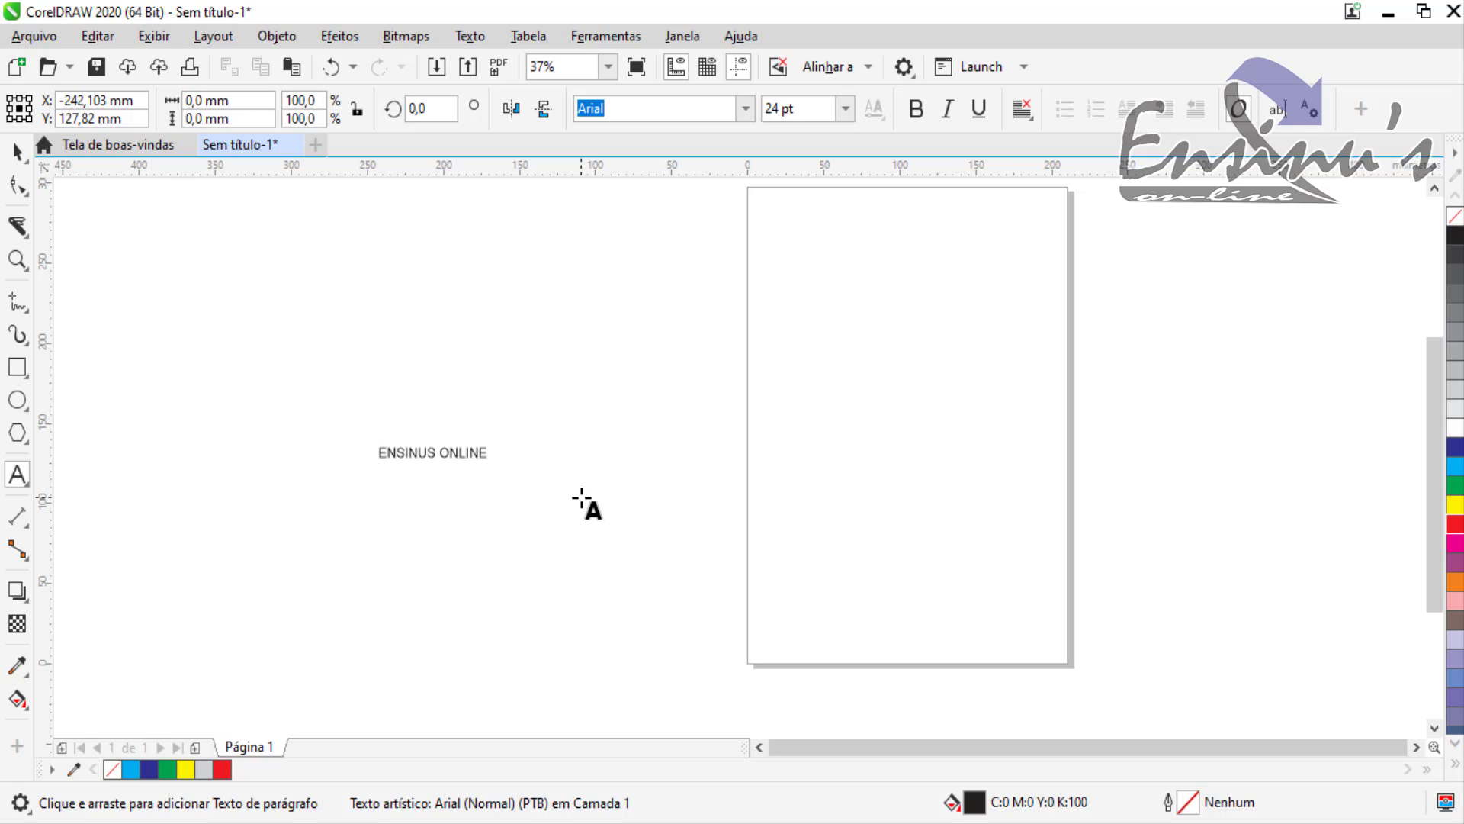
key("Escape")
left_click(17, 152)
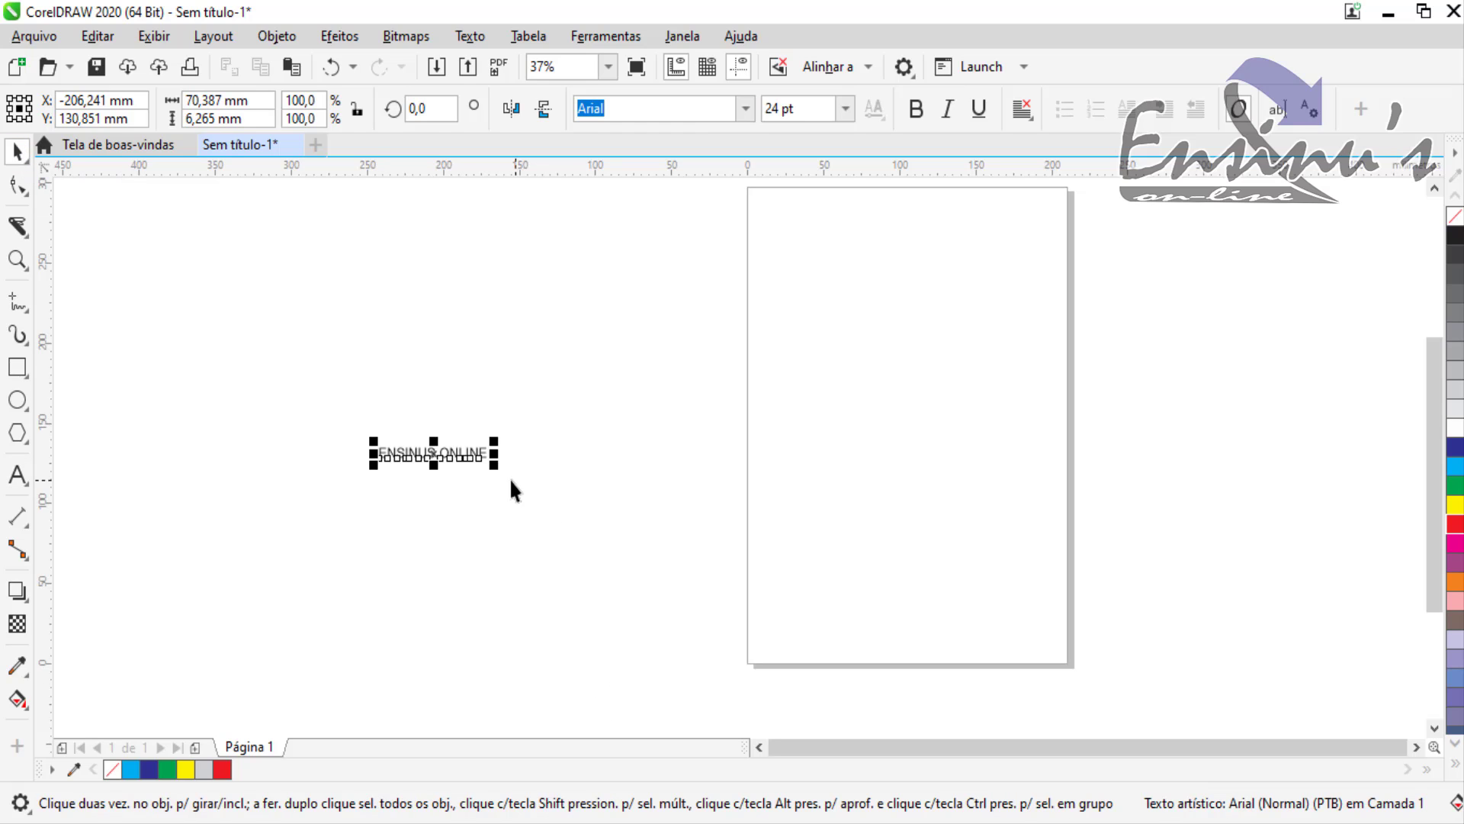
left_click_drag(495, 466, 882, 614)
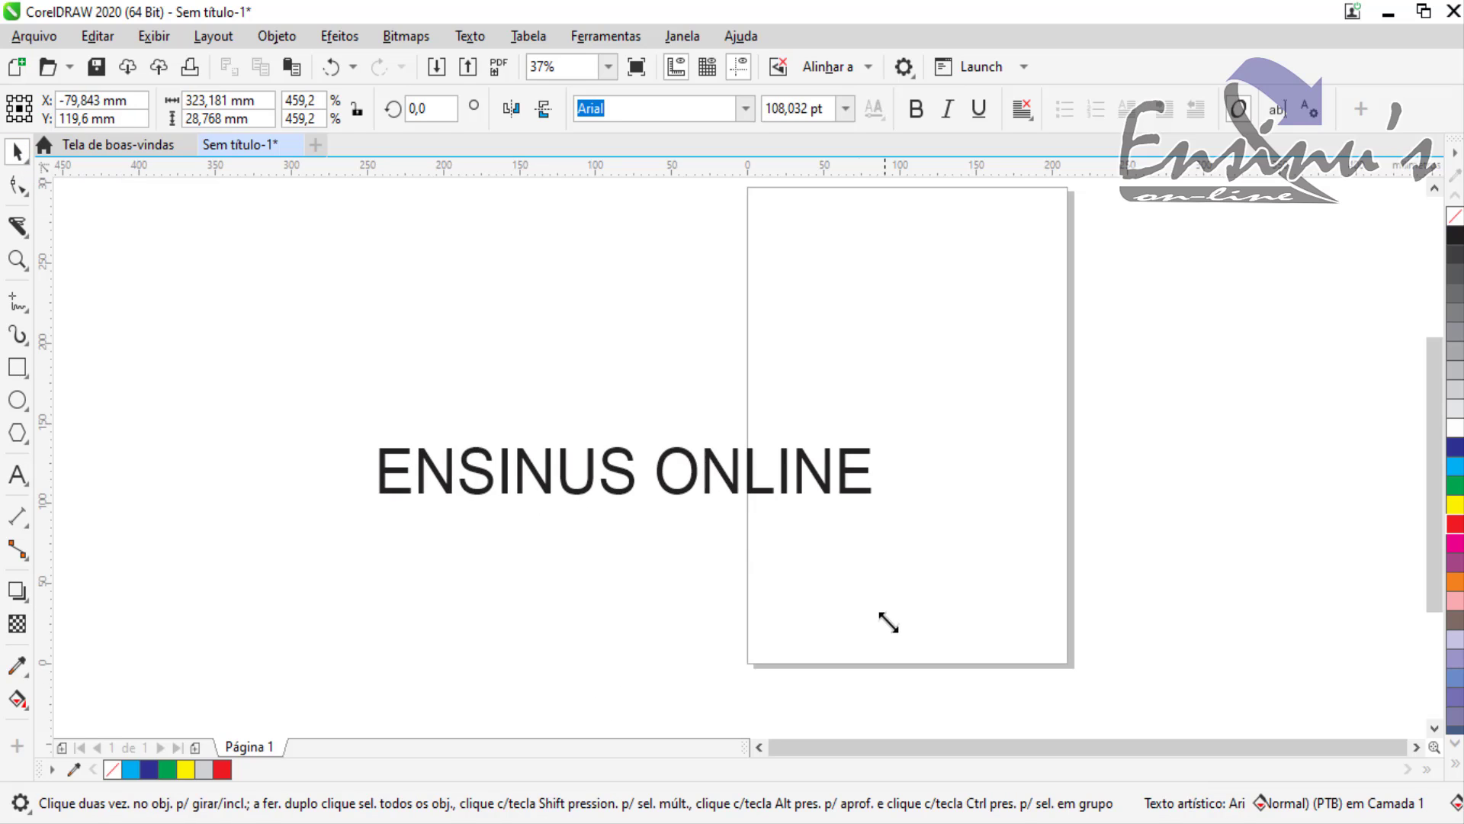
Change the font of the ENSINUS ONLINE text to Balloon
left_click(745, 109)
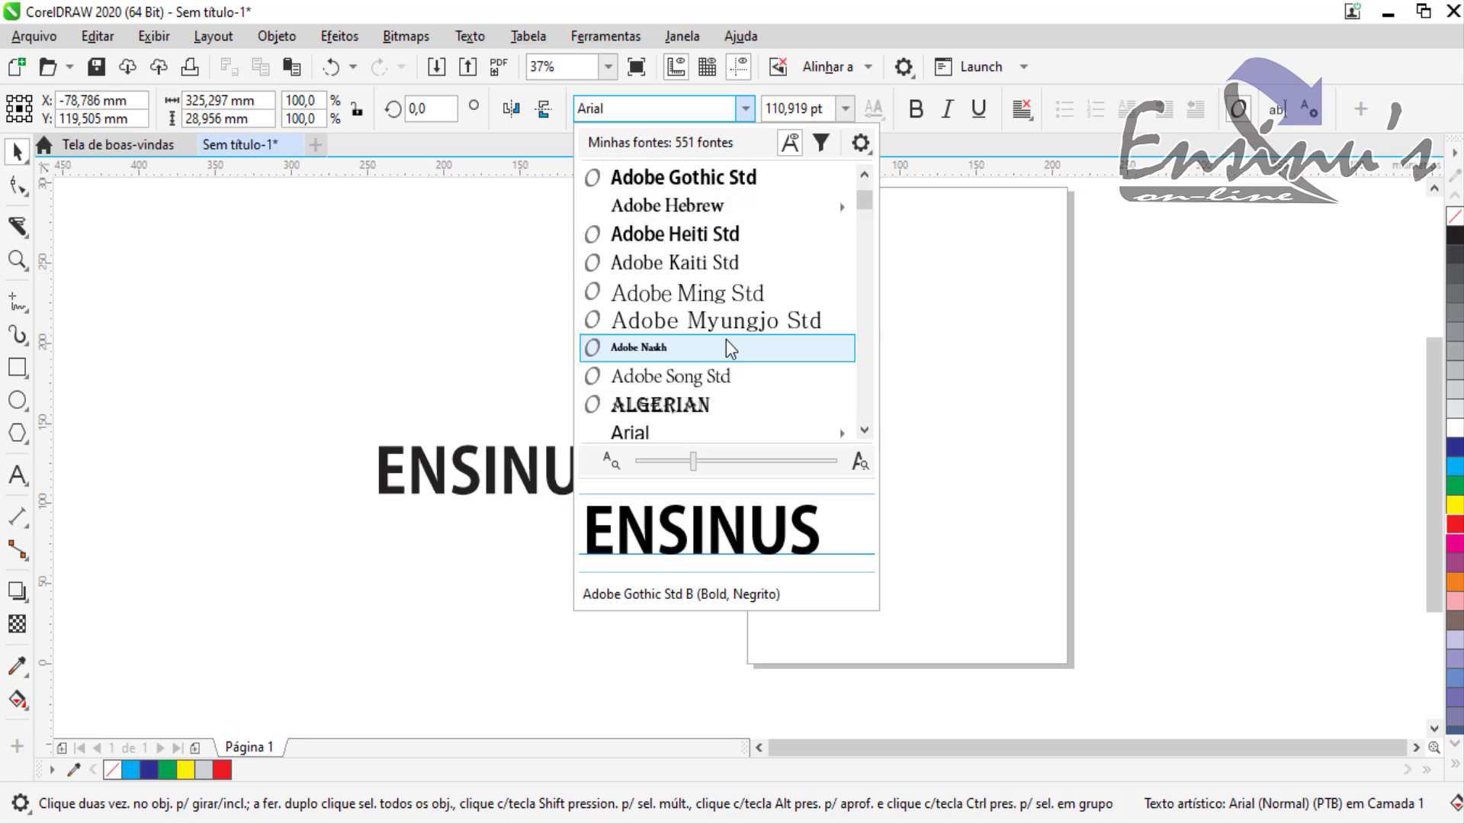
scroll(735, 336, "down", 2)
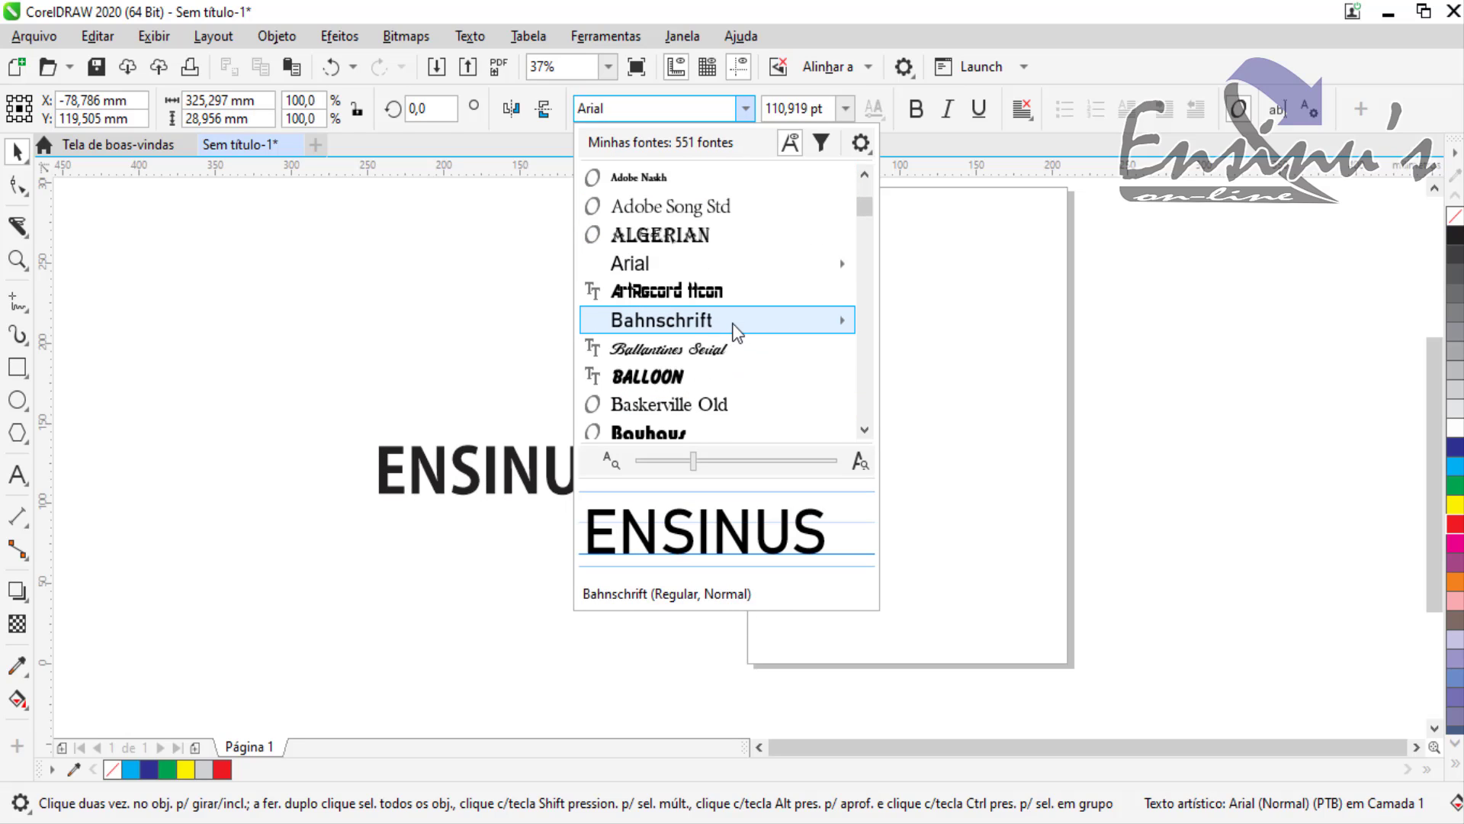
left_click(671, 377)
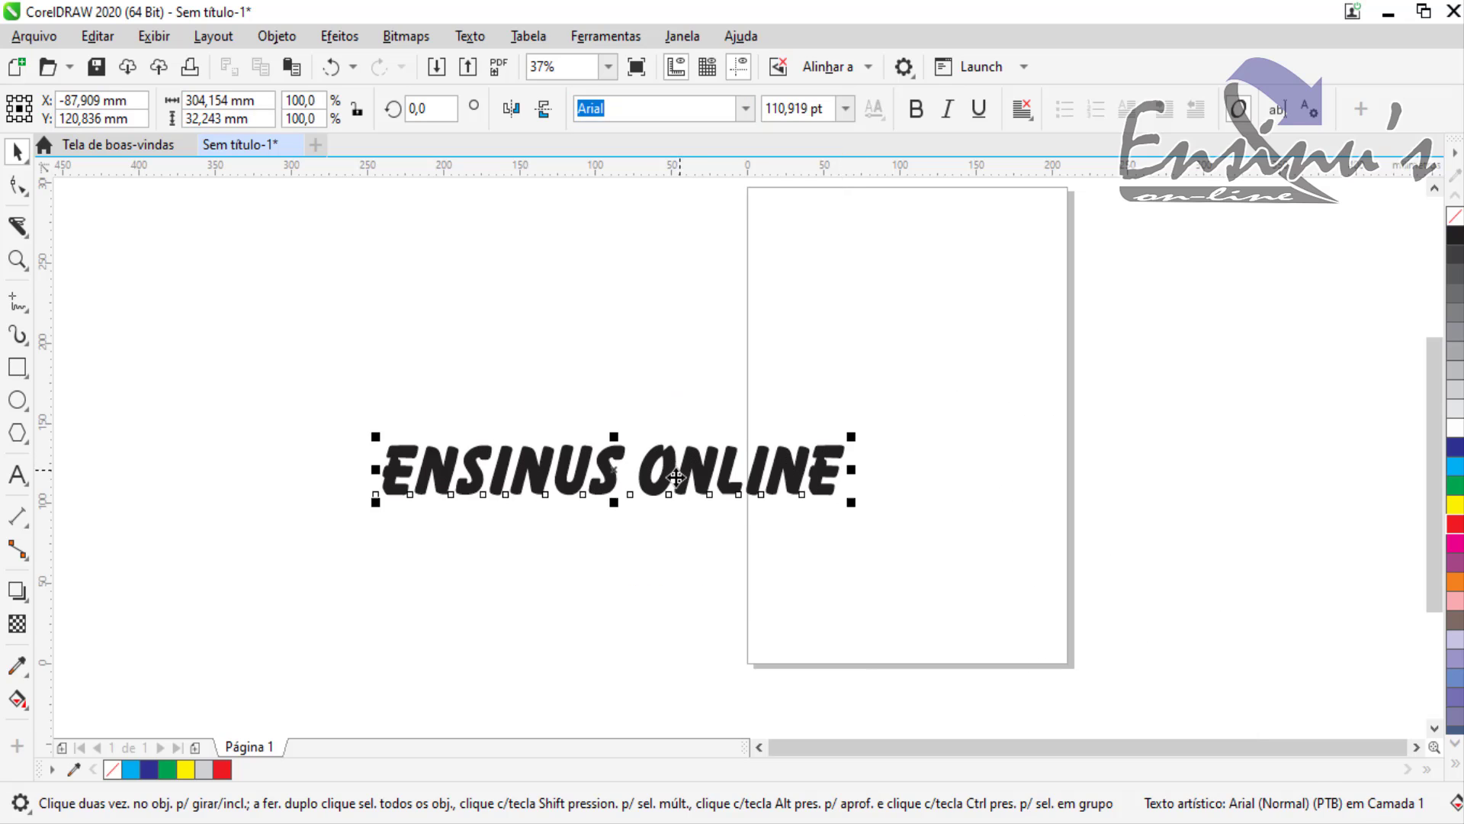
Reposition the ENSINUS ONLINE text and enlarge it proportionally to about 798 mm wide across the page
left_click_drag(668, 468, 488, 373)
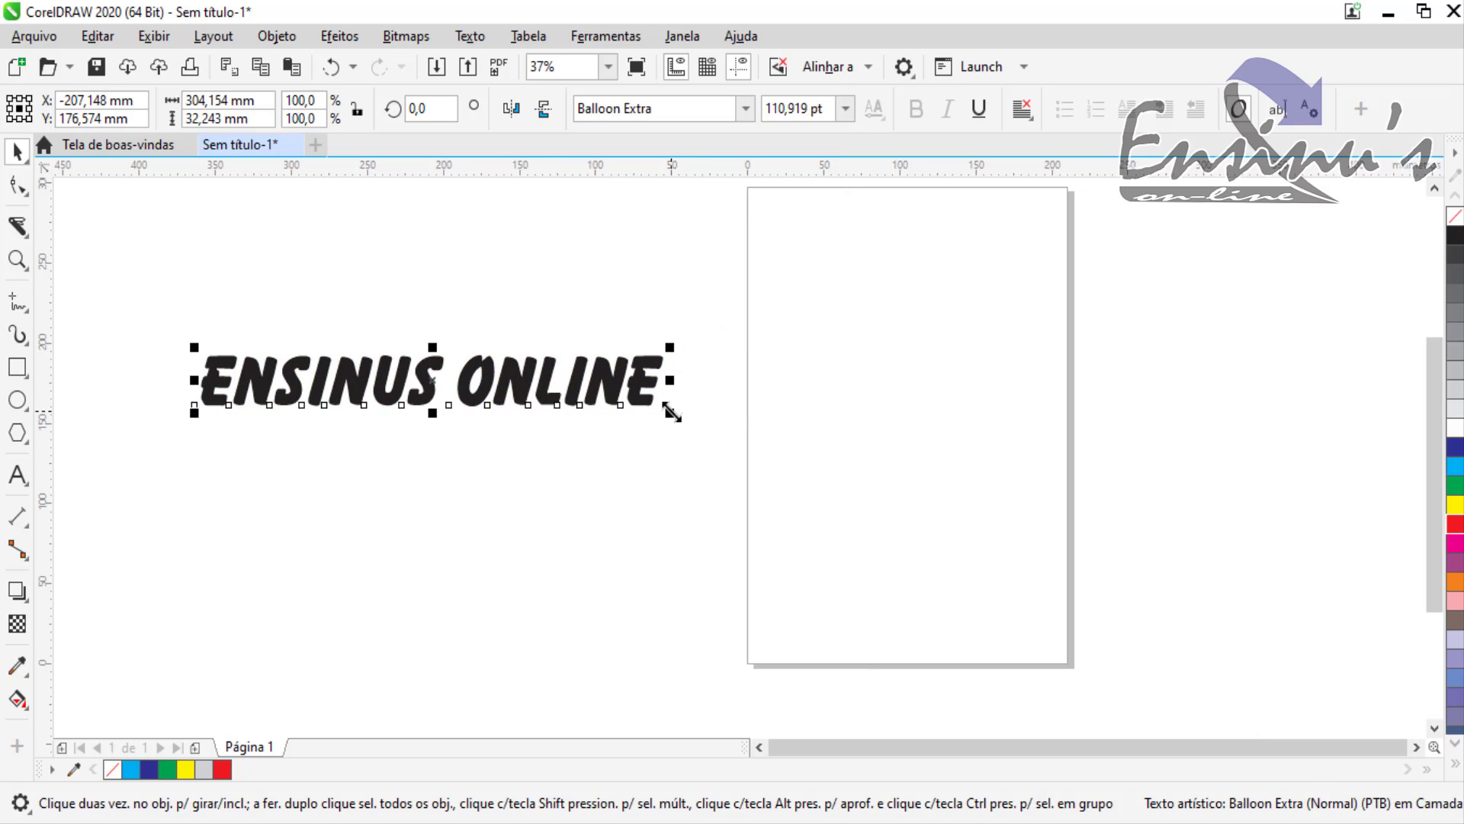
left_click_drag(669, 408, 1160, 598)
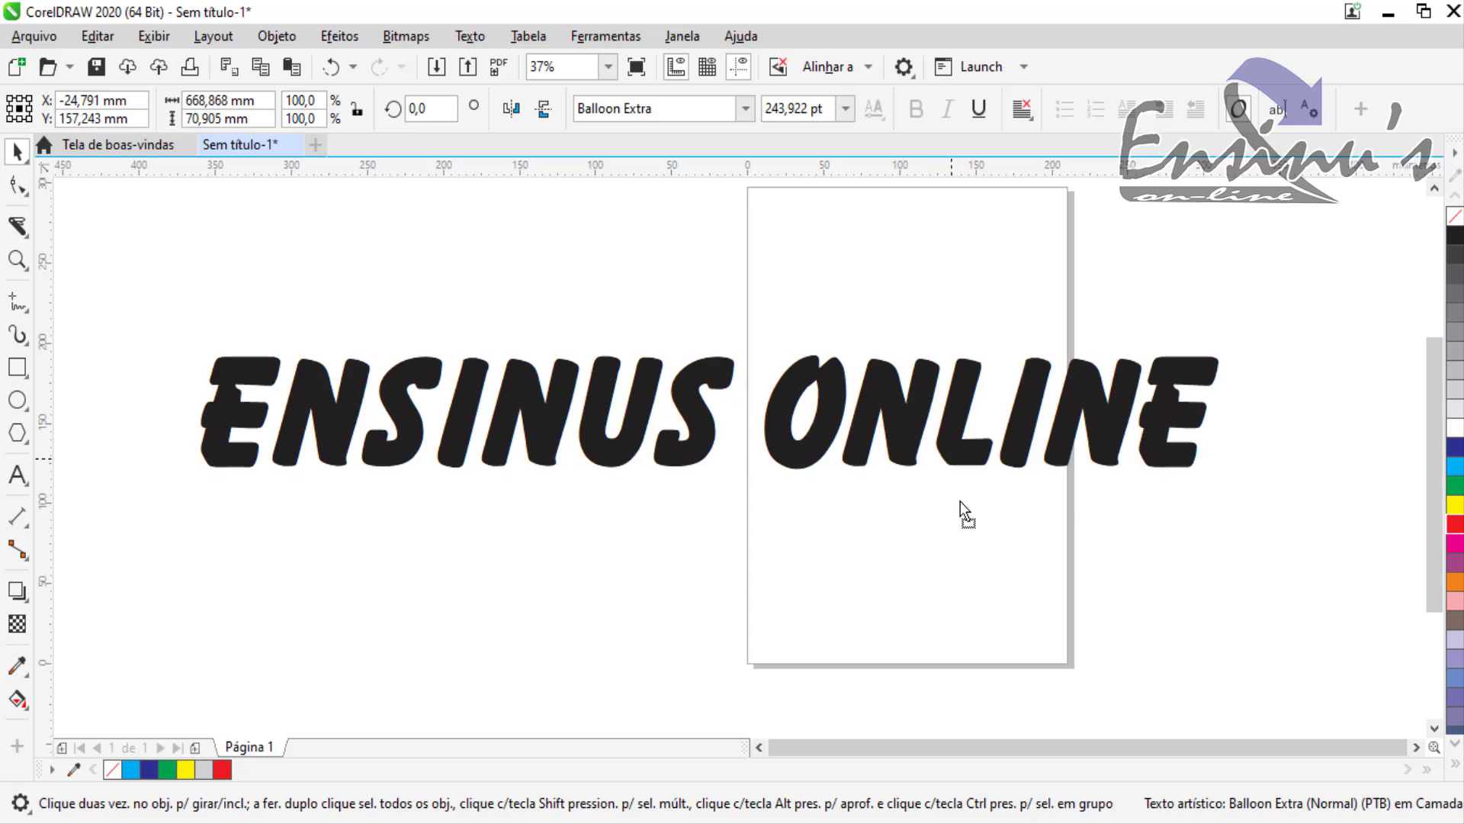
left_click_drag(321, 418, 347, 476)
left_click_drag(196, 398, 190, 353)
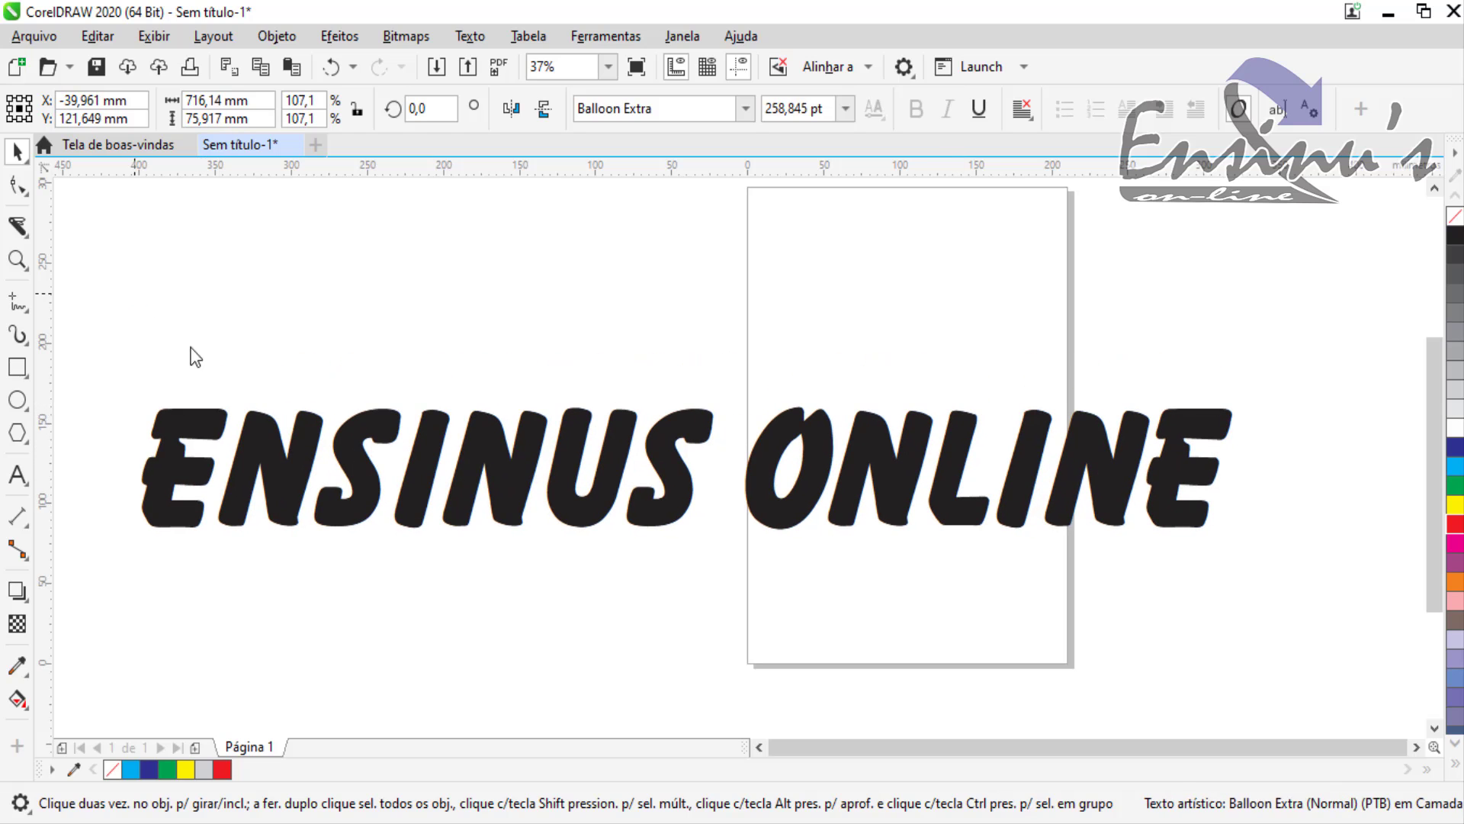
left_click_drag(1248, 378, 1353, 262)
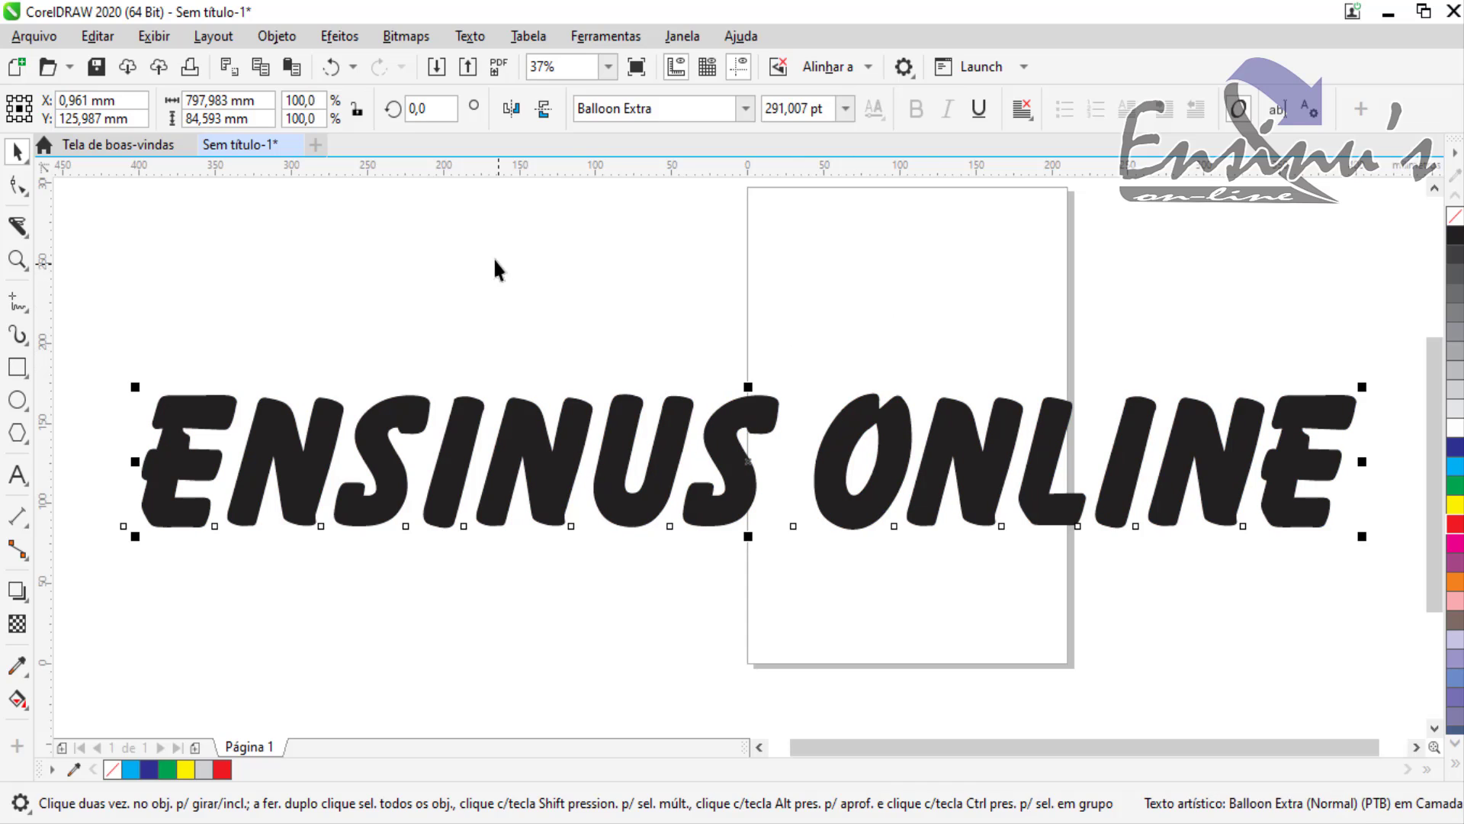
Move the ENSINUS ONLINE text down over the lower edge of the page
left_click(19, 225)
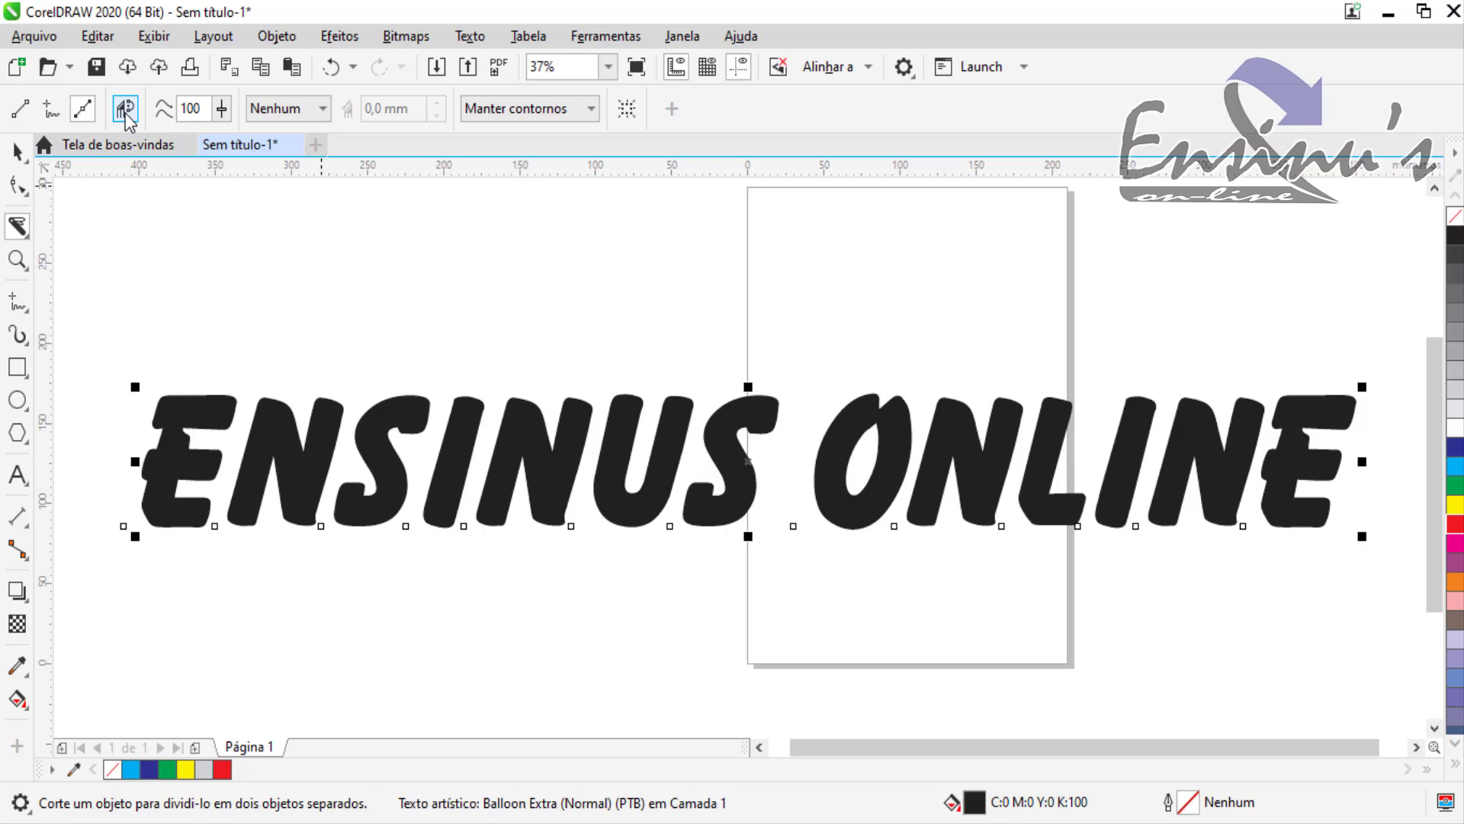
left_click(17, 153)
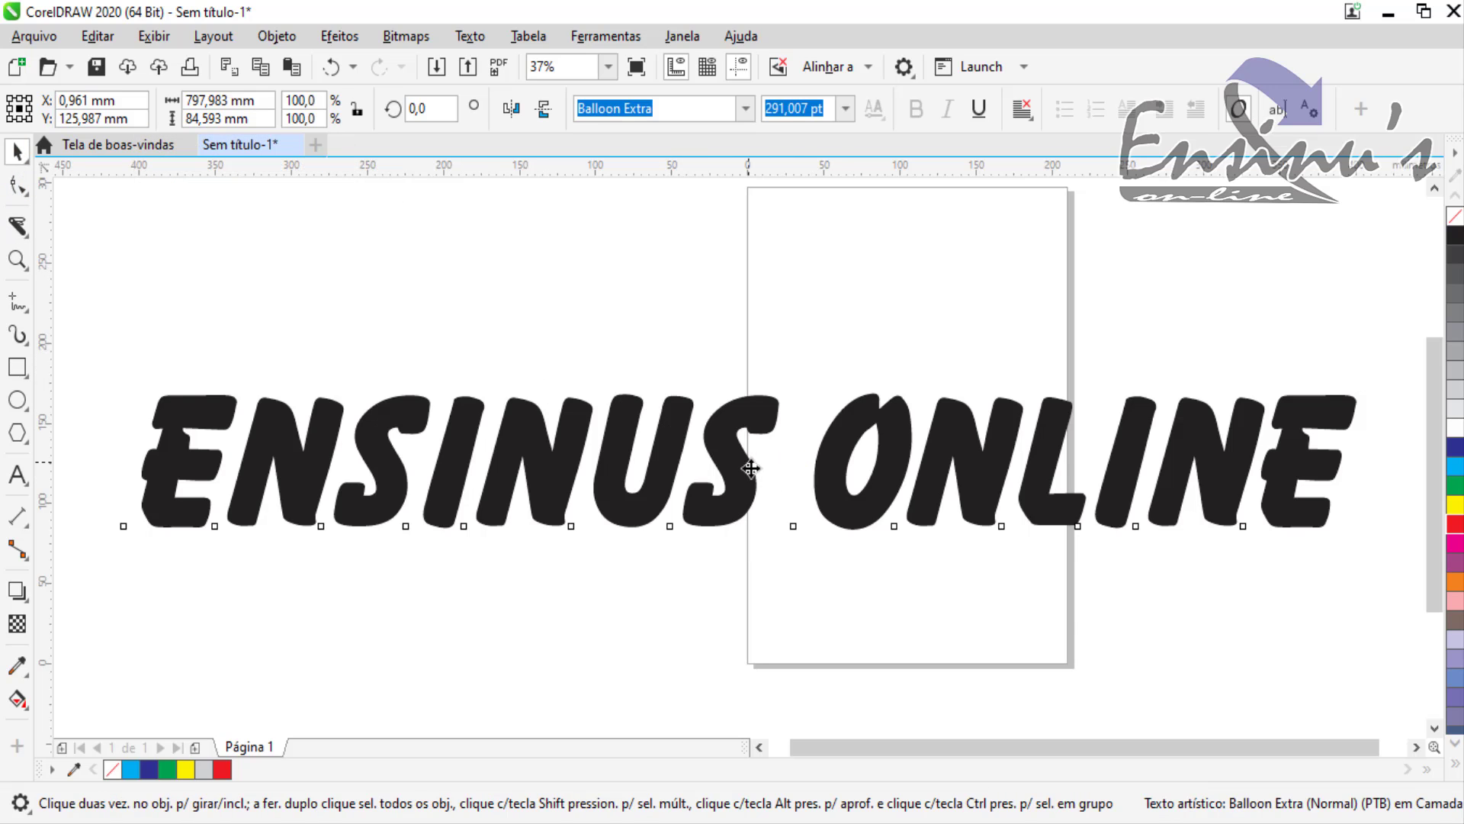
left_click_drag(751, 468, 767, 642)
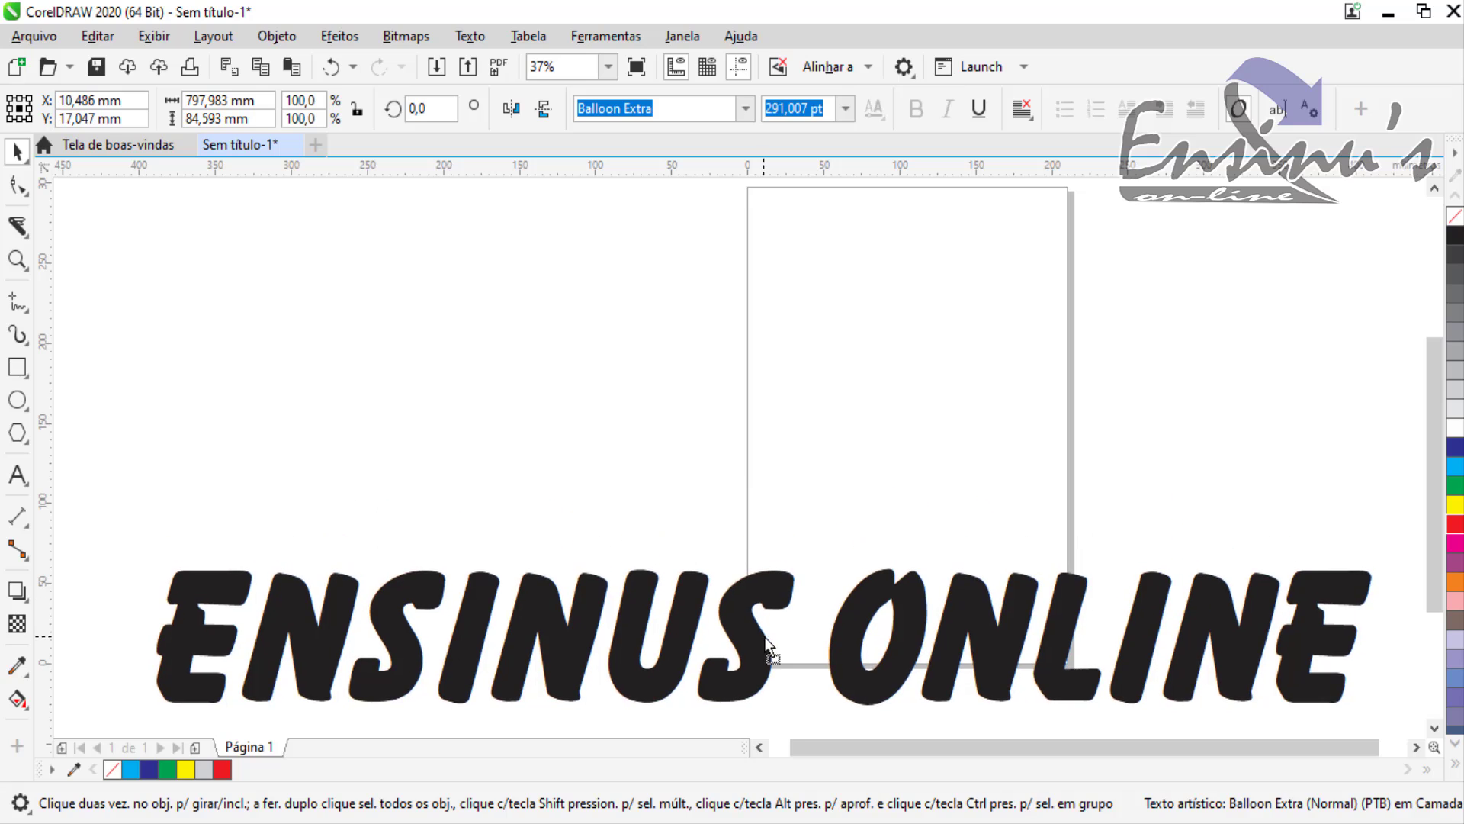
Draw a nearly circular ellipse about 161 × 159 mm above the text, just left of the page
left_click(17, 399)
left_click_drag(494, 248, 738, 505)
left_click(17, 153)
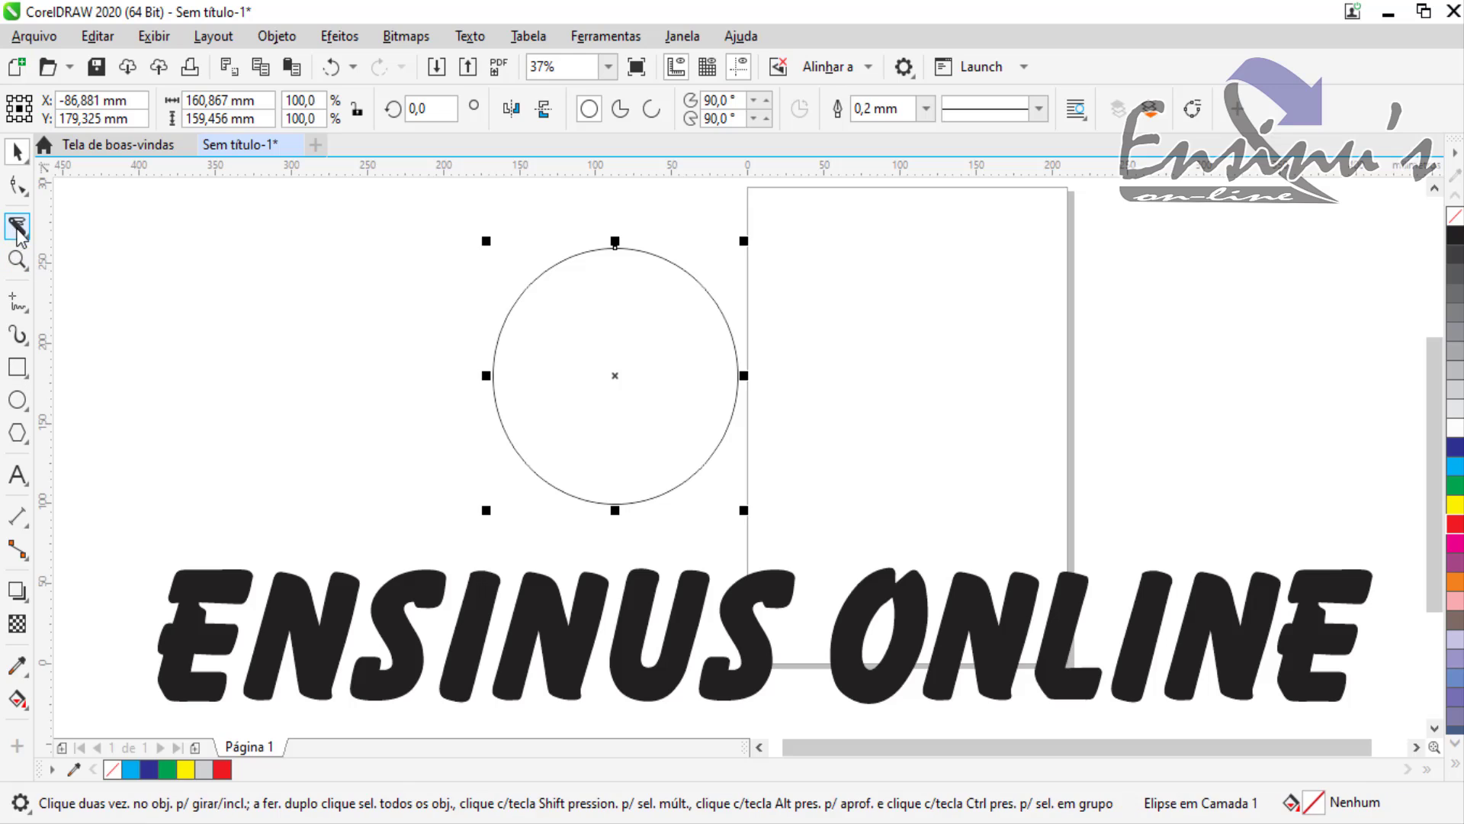
Split the circle horizontally with a straight Knife cut, pull its upper half away, and undo the move and the cut
left_click(22, 227)
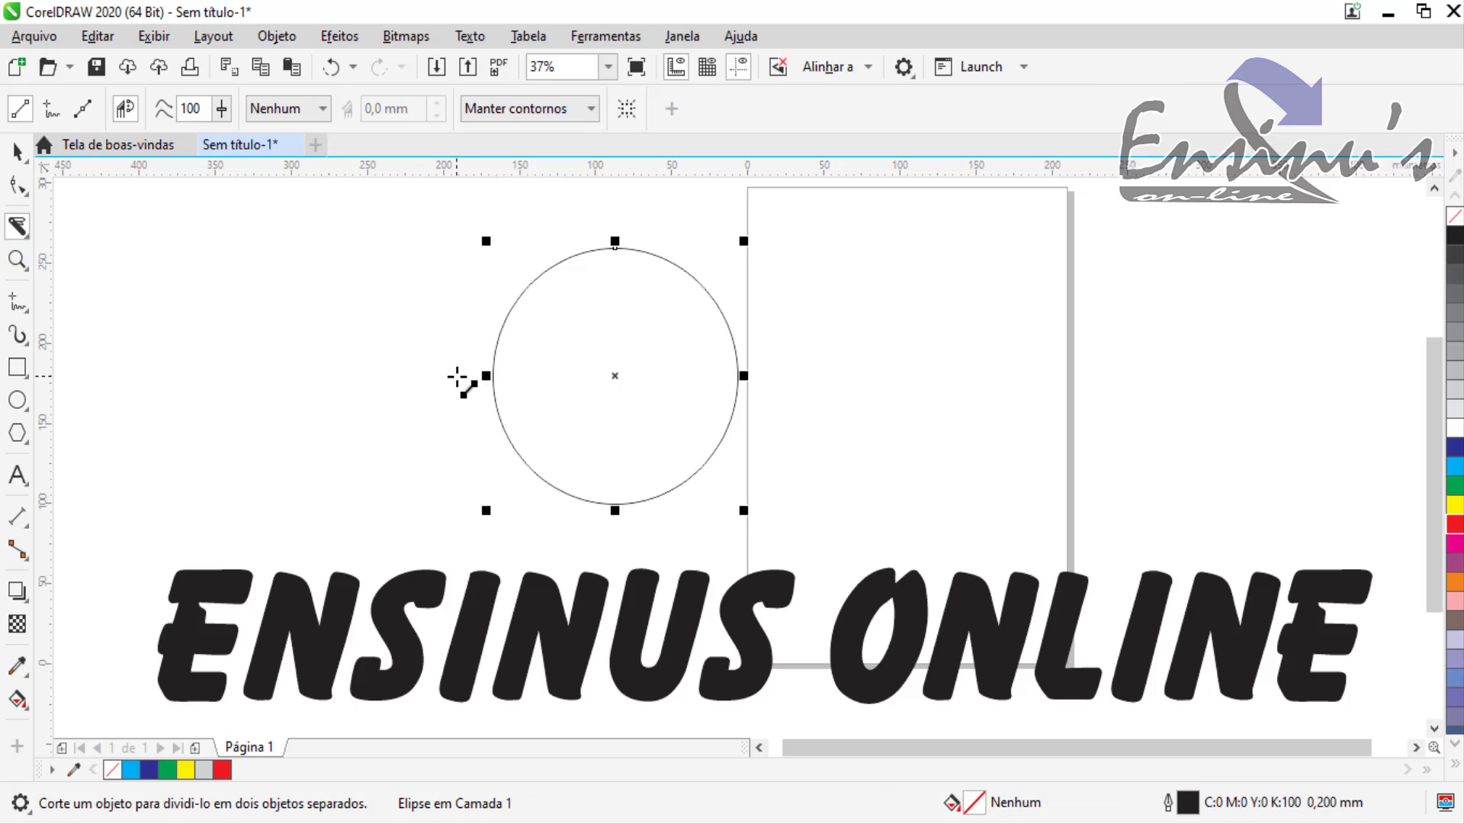
left_click_drag(492, 375, 744, 376)
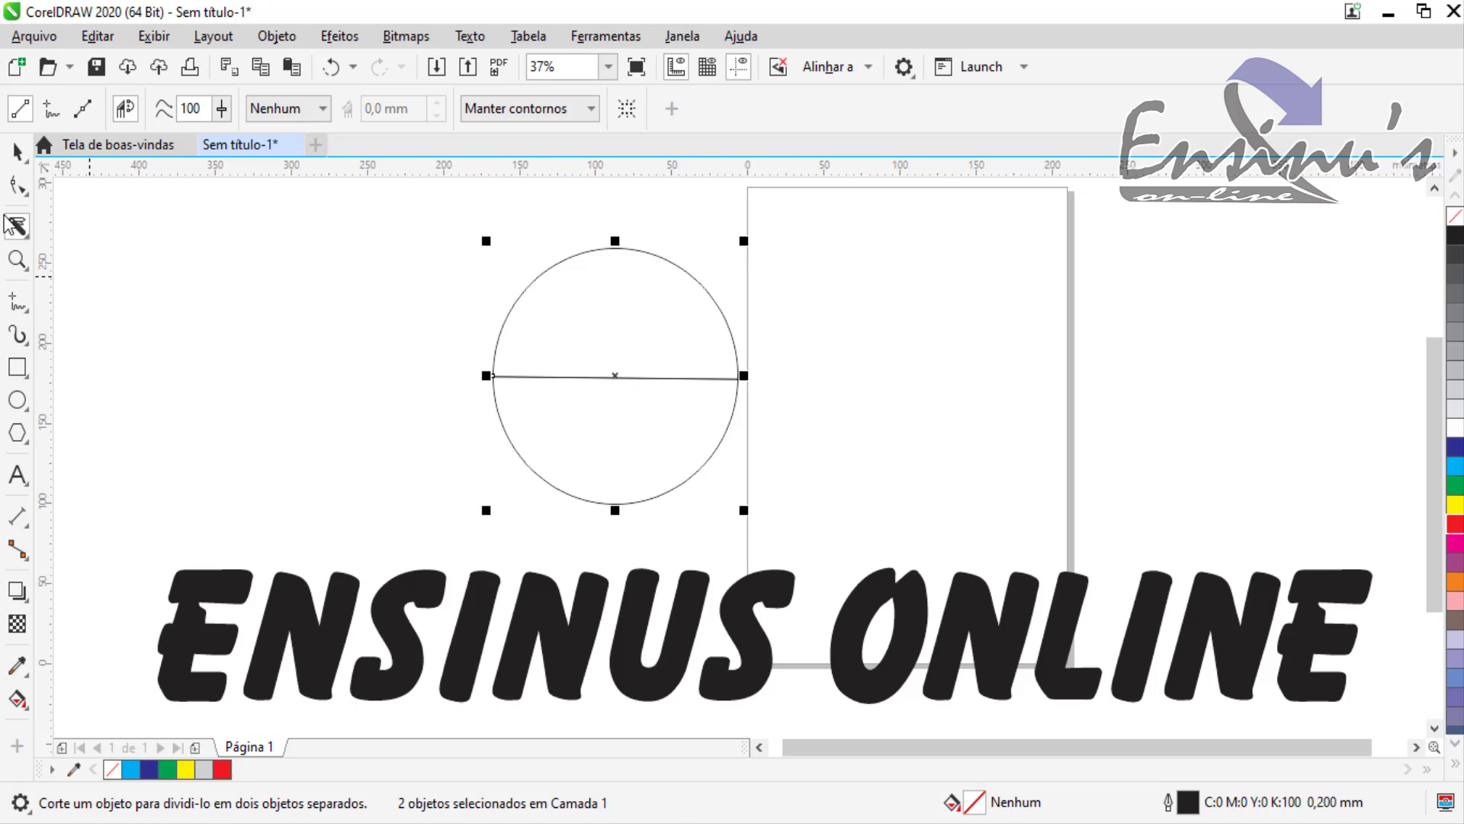
left_click(17, 153)
left_click(186, 327)
left_click_drag(575, 314, 533, 265)
key("ctrl+z")
key("ctrl+z")
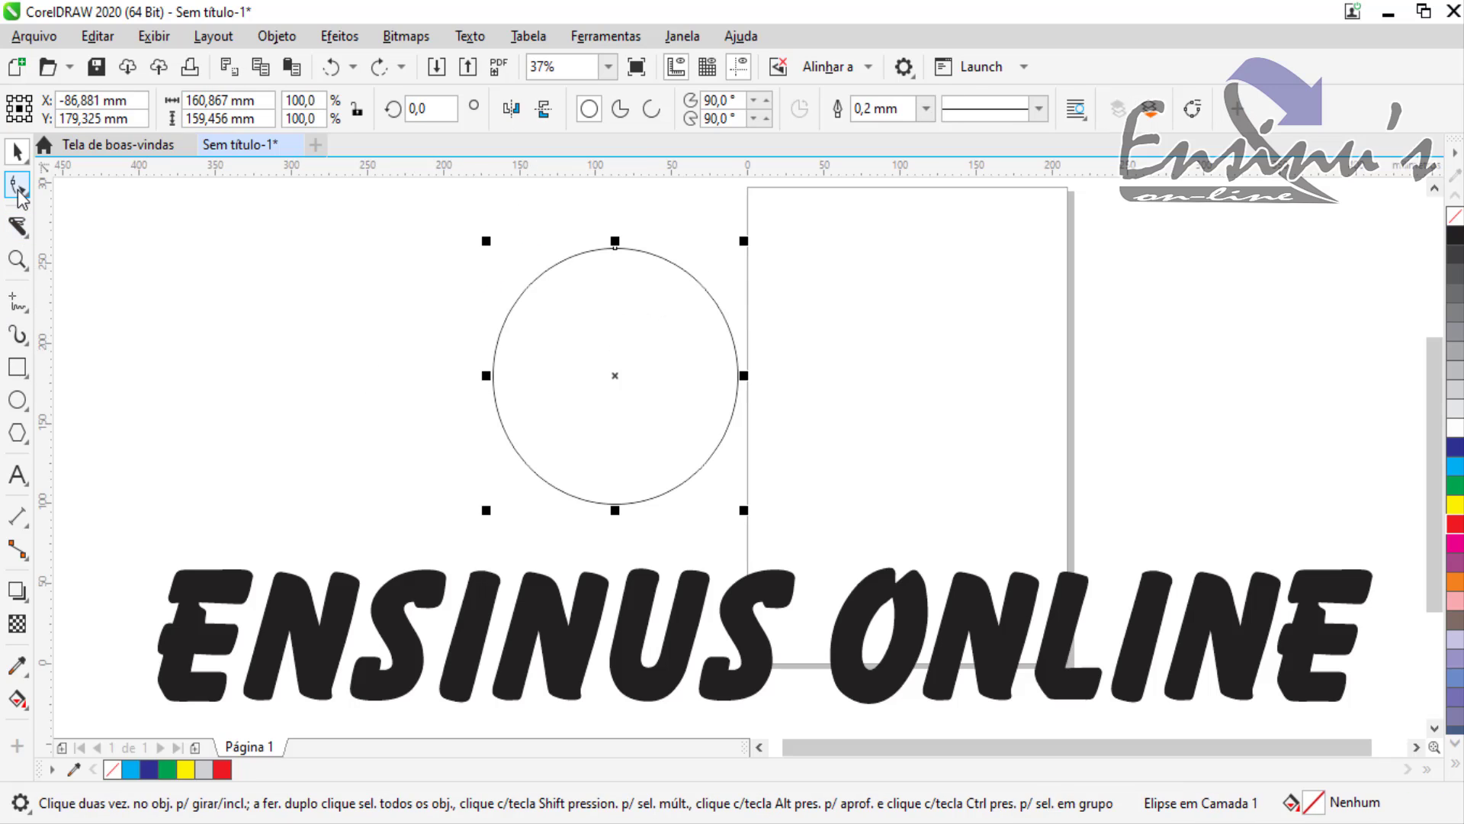
Turn off the Knife's automatic closing and cut the circle with a horizontal straight line about 238 mm long through its centre
left_click(17, 227)
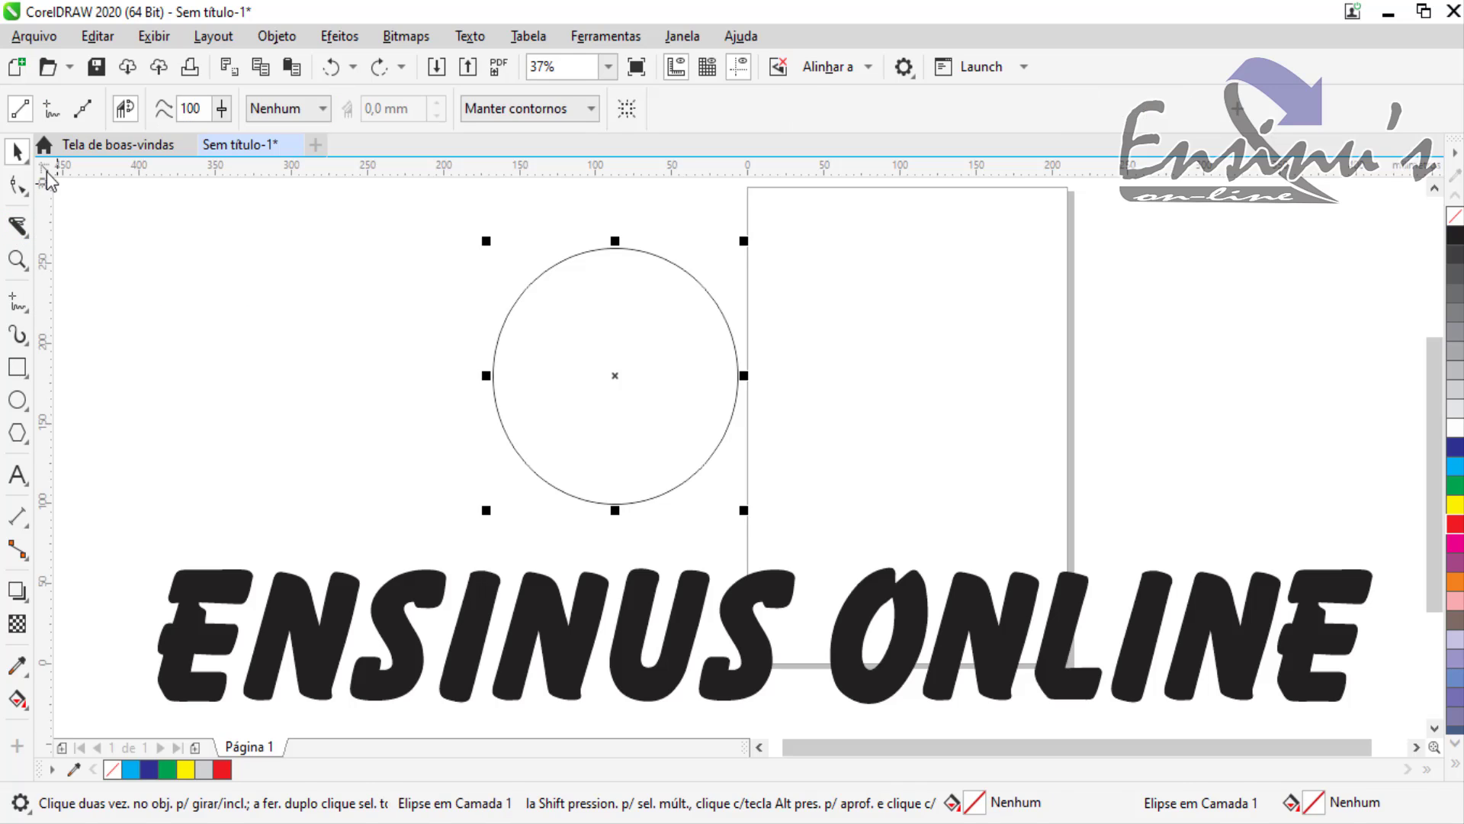
left_click(125, 116)
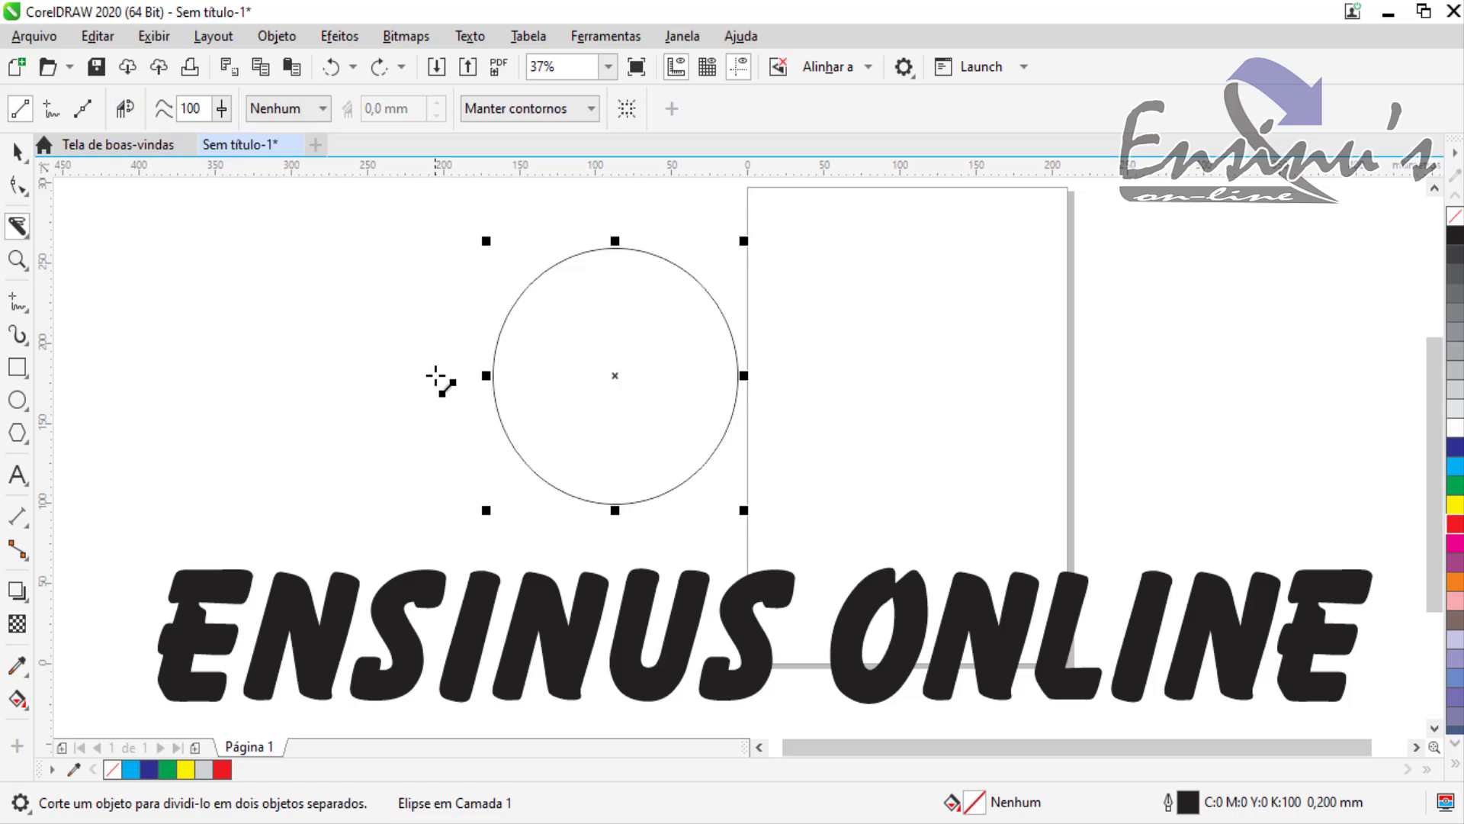
left_click(441, 376)
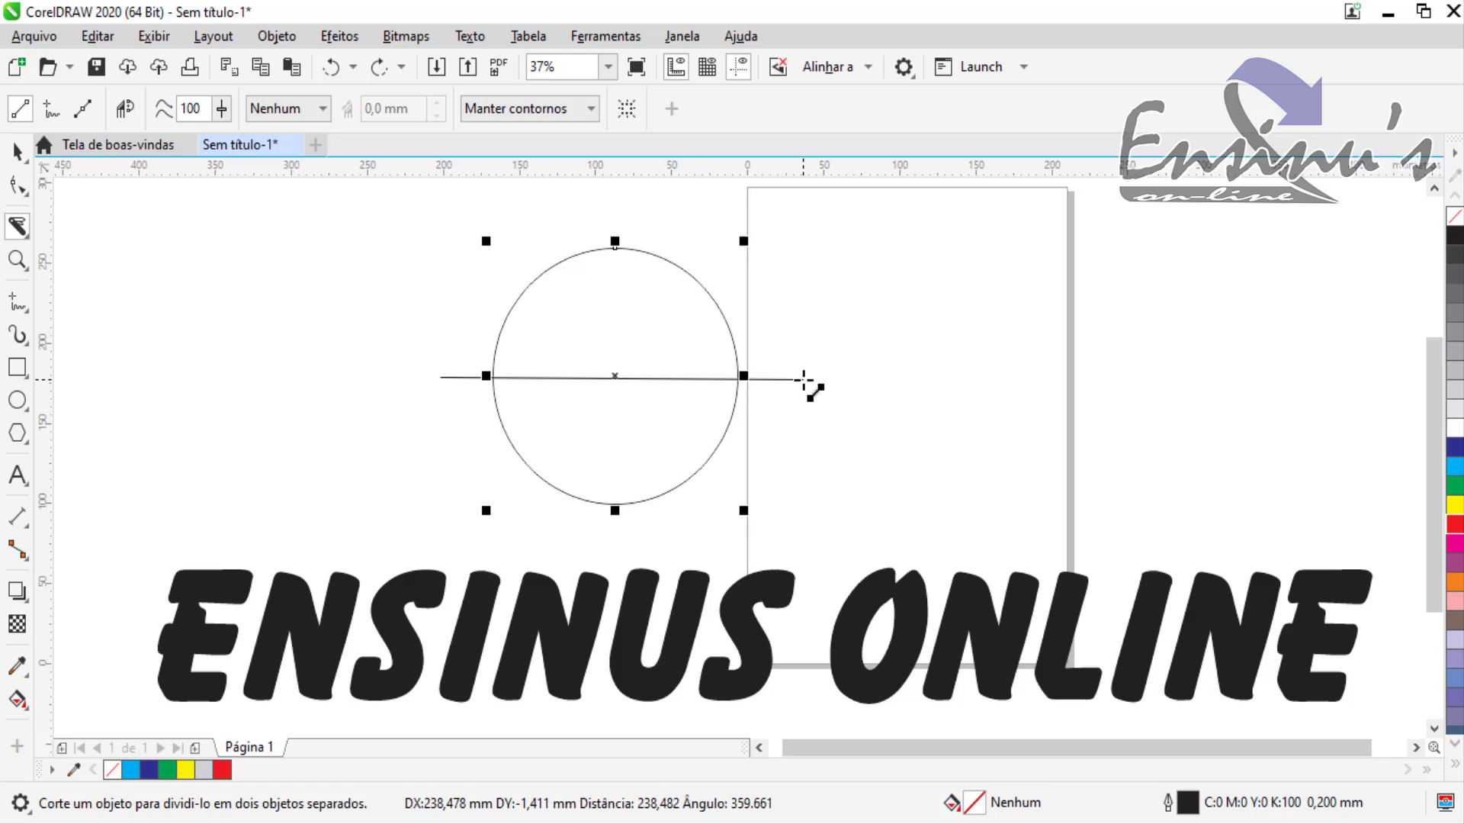
left_click(808, 383)
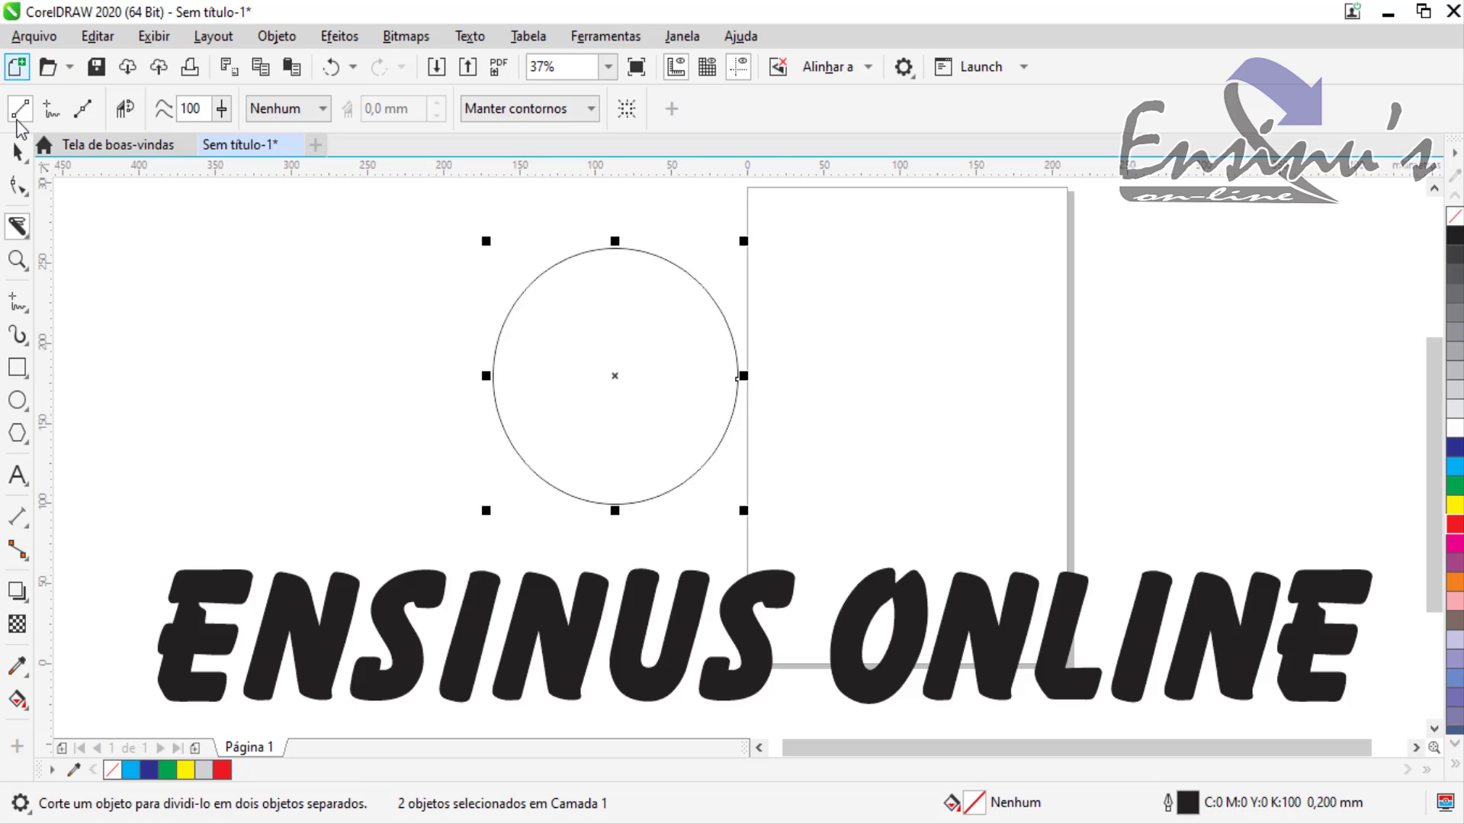
Pull the circle's upper half away to the upper left and shift its lower half slightly to the lower right
left_click(18, 151)
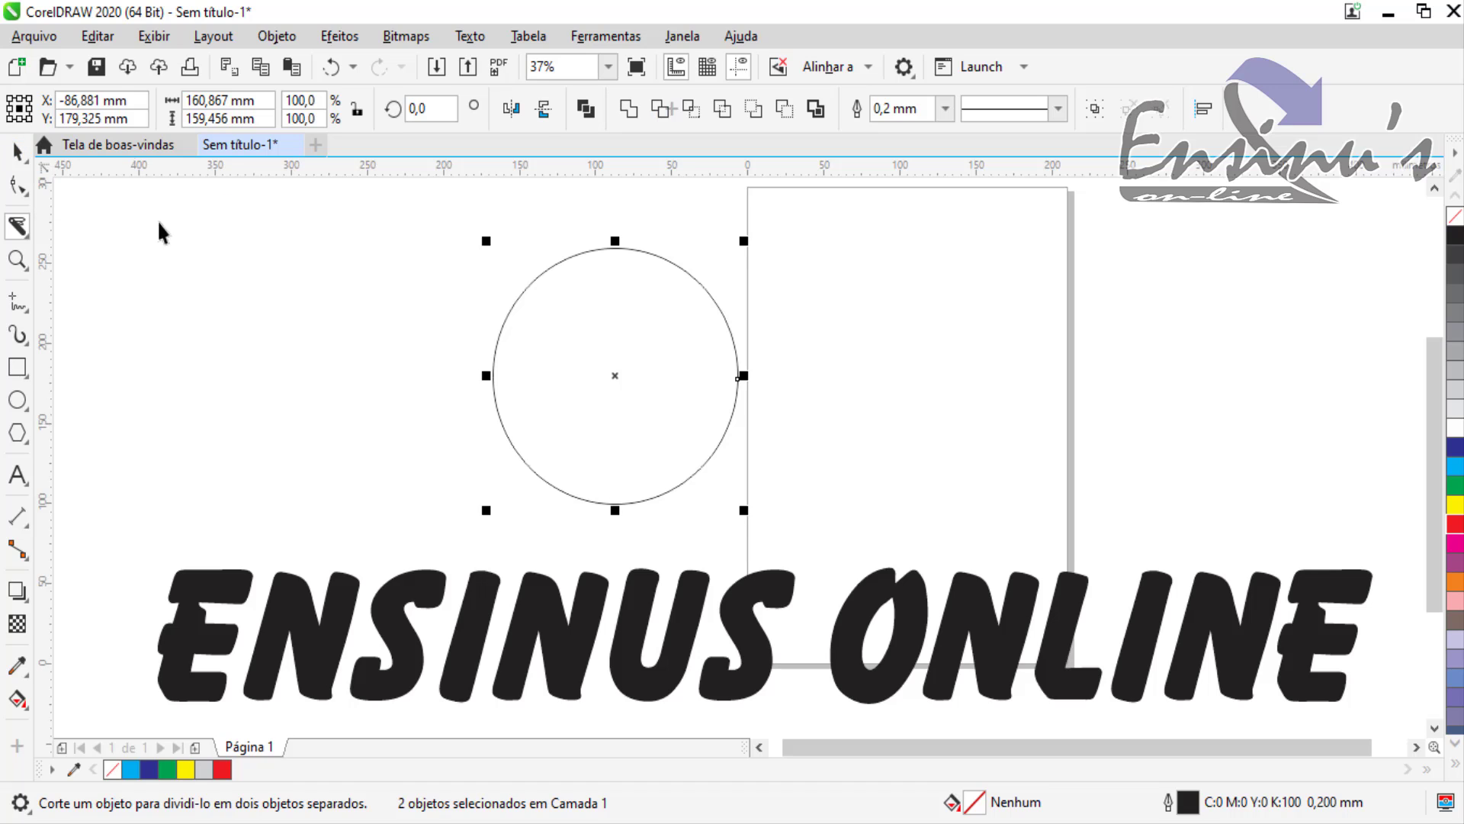
left_click(333, 311)
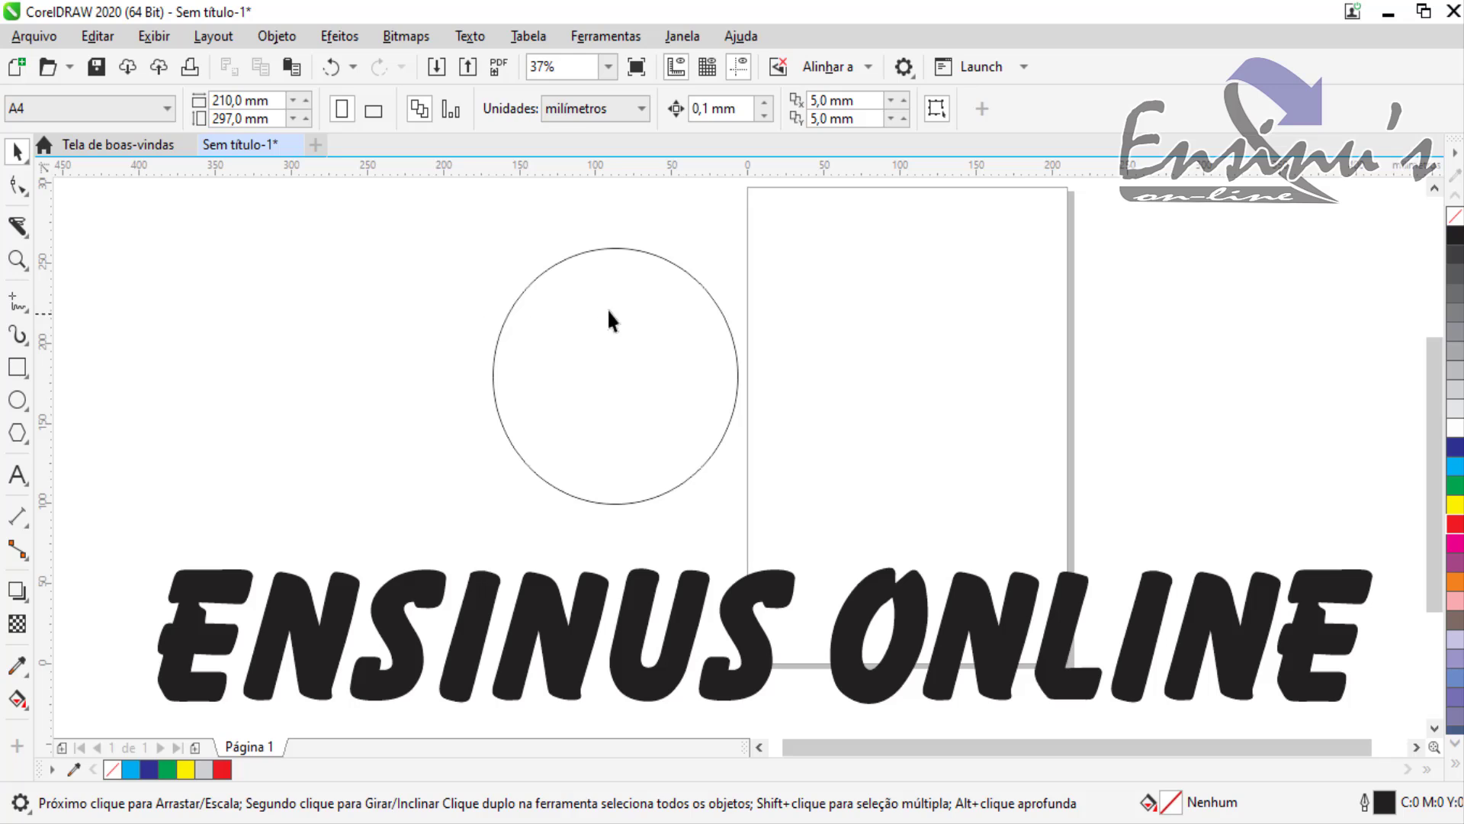
left_click_drag(610, 312, 280, 282)
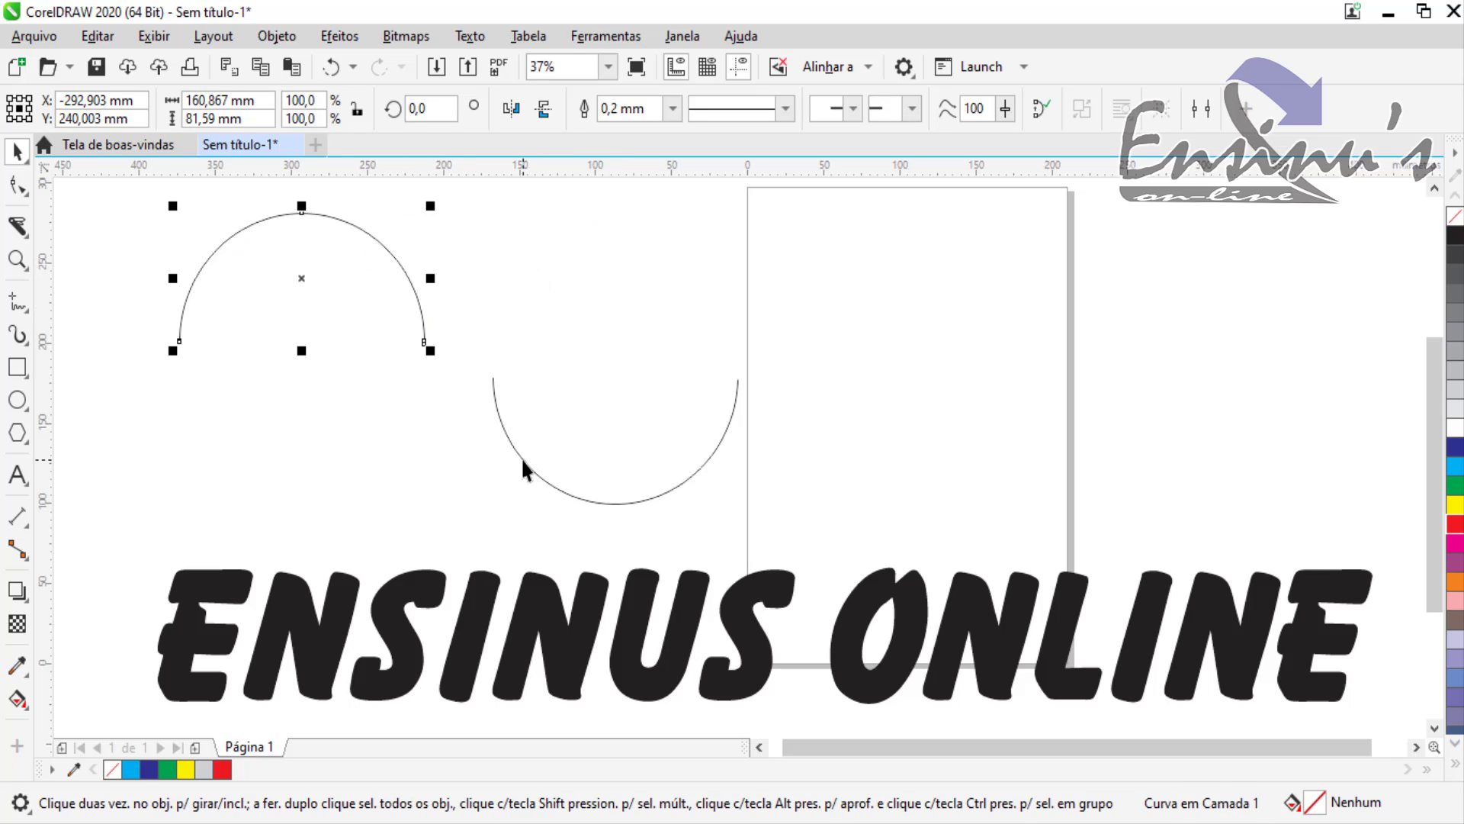
left_click_drag(525, 459, 547, 471)
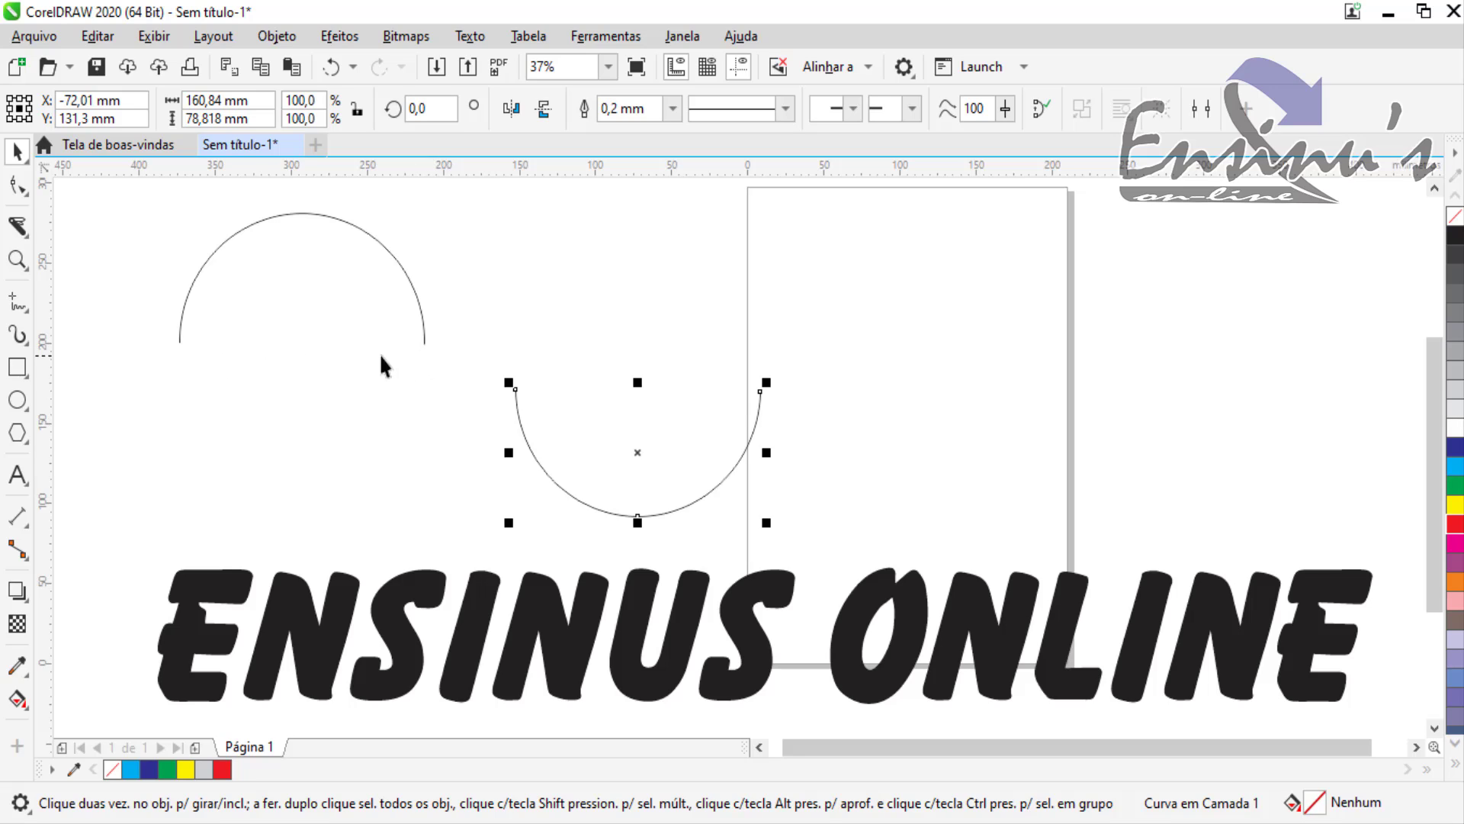
Try filling the open lower half of the circle with cyan, blue, green, red, magenta and purple
left_click(1454, 461)
left_click(1456, 445)
left_click(1457, 482)
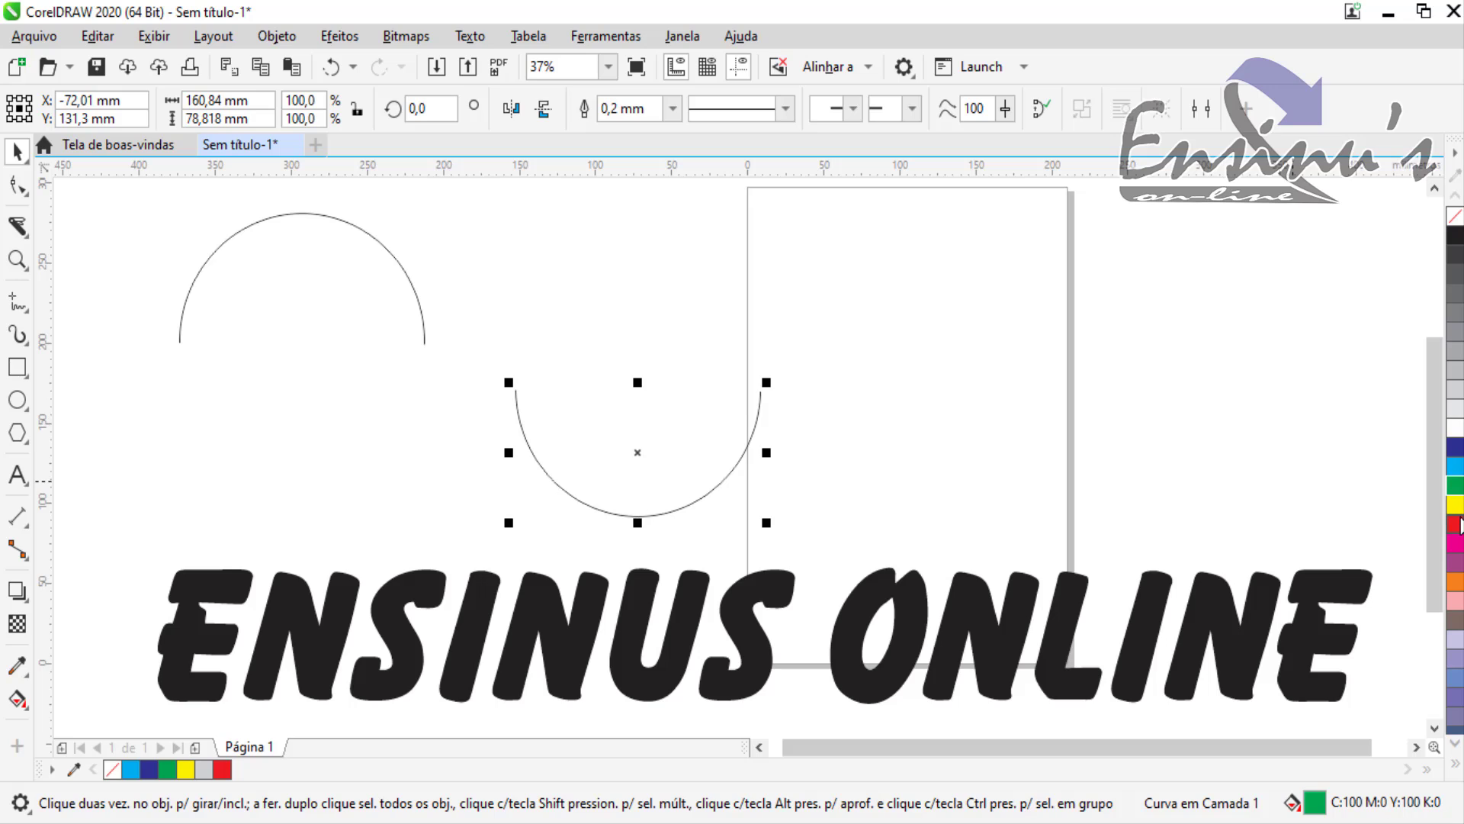
left_click(1459, 522)
left_click(1457, 541)
left_click(1457, 563)
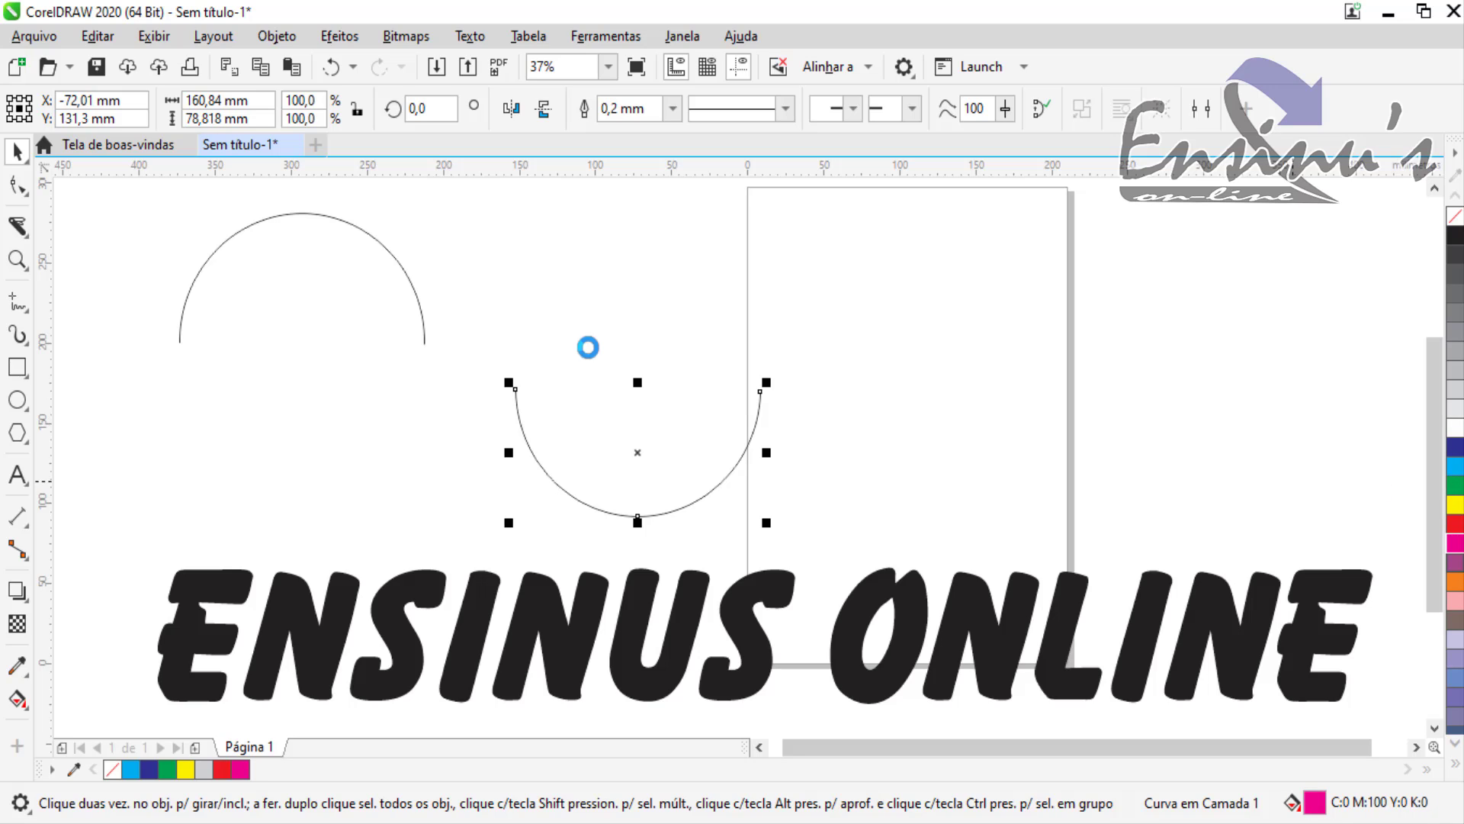
Delete both open halves of the cut circle
left_click(318, 213)
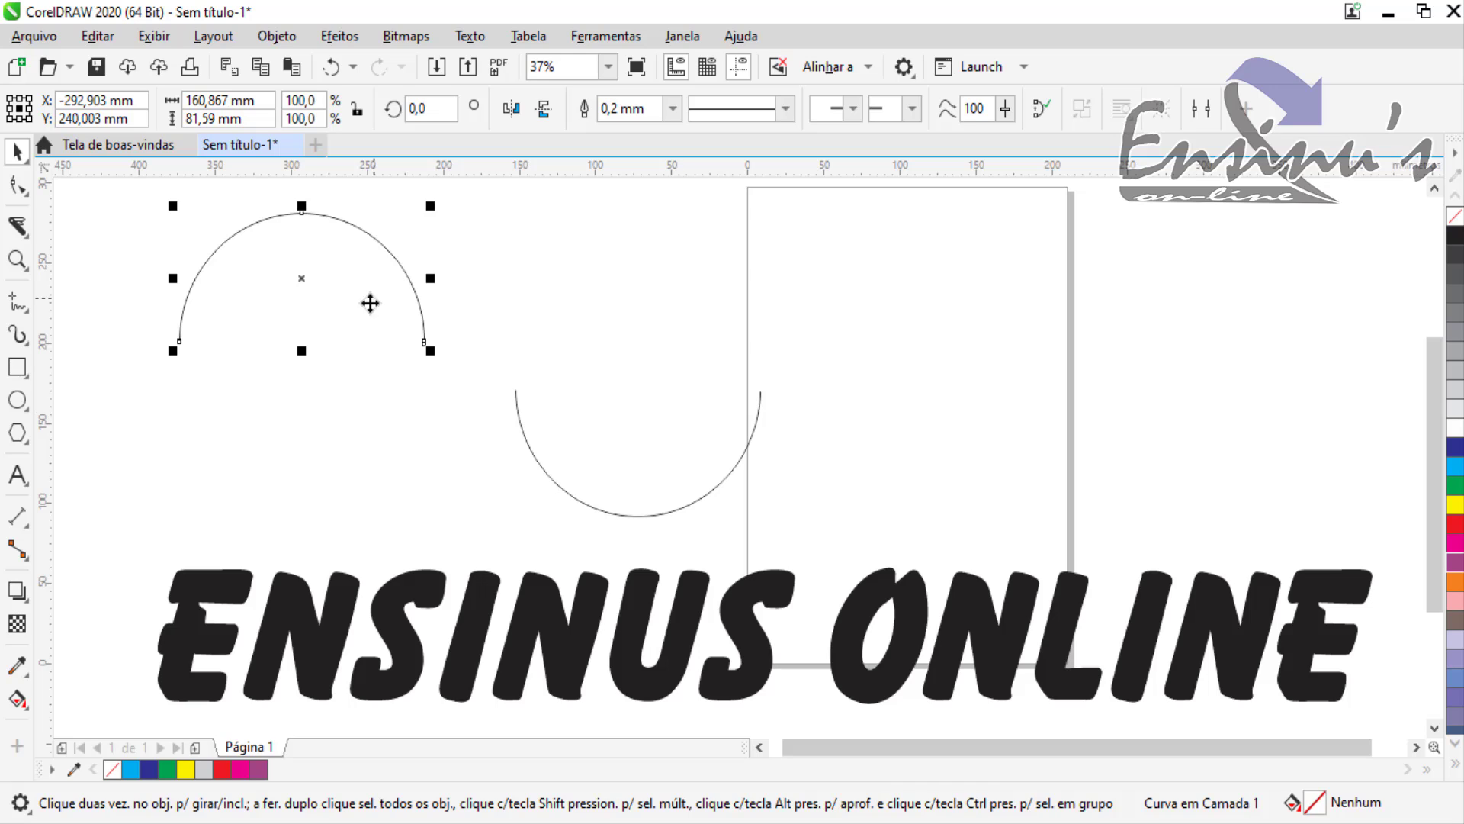
key("Delete")
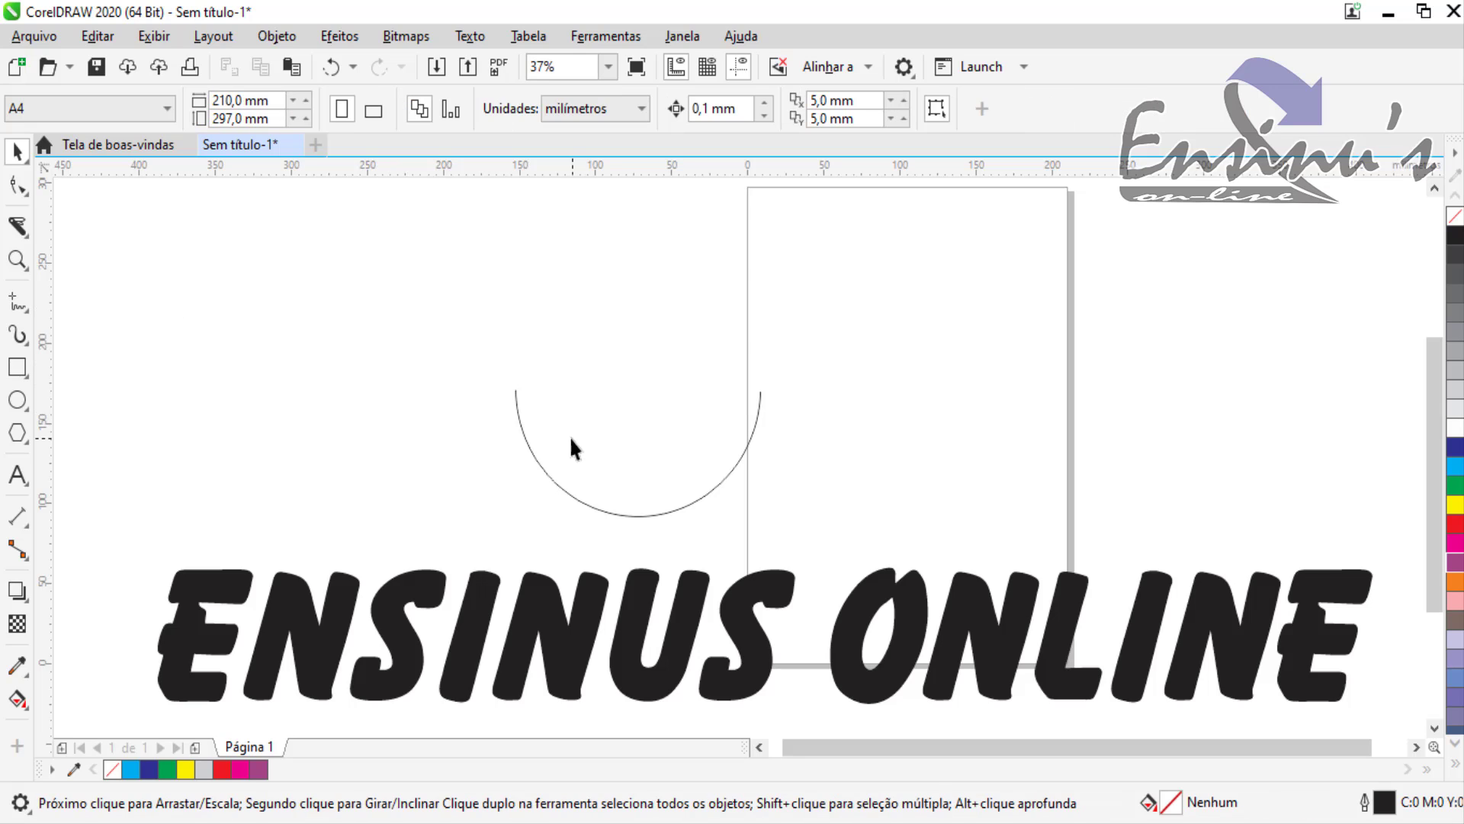
left_click(571, 498)
key("Delete")
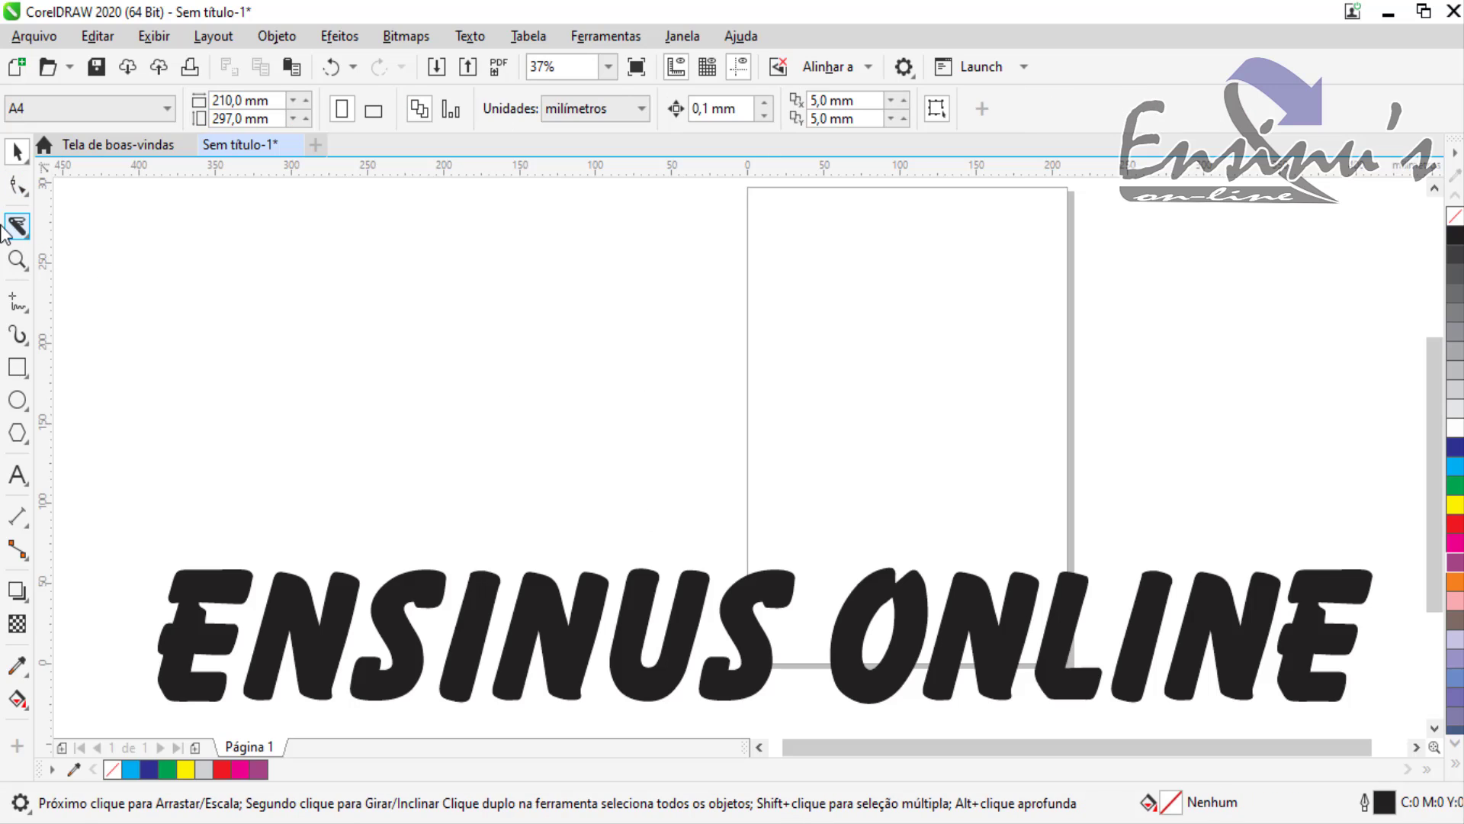
Move the ENSINUS ONLINE text up across the page and stretch it vertically to a height of about 126 mm
left_click(16, 226)
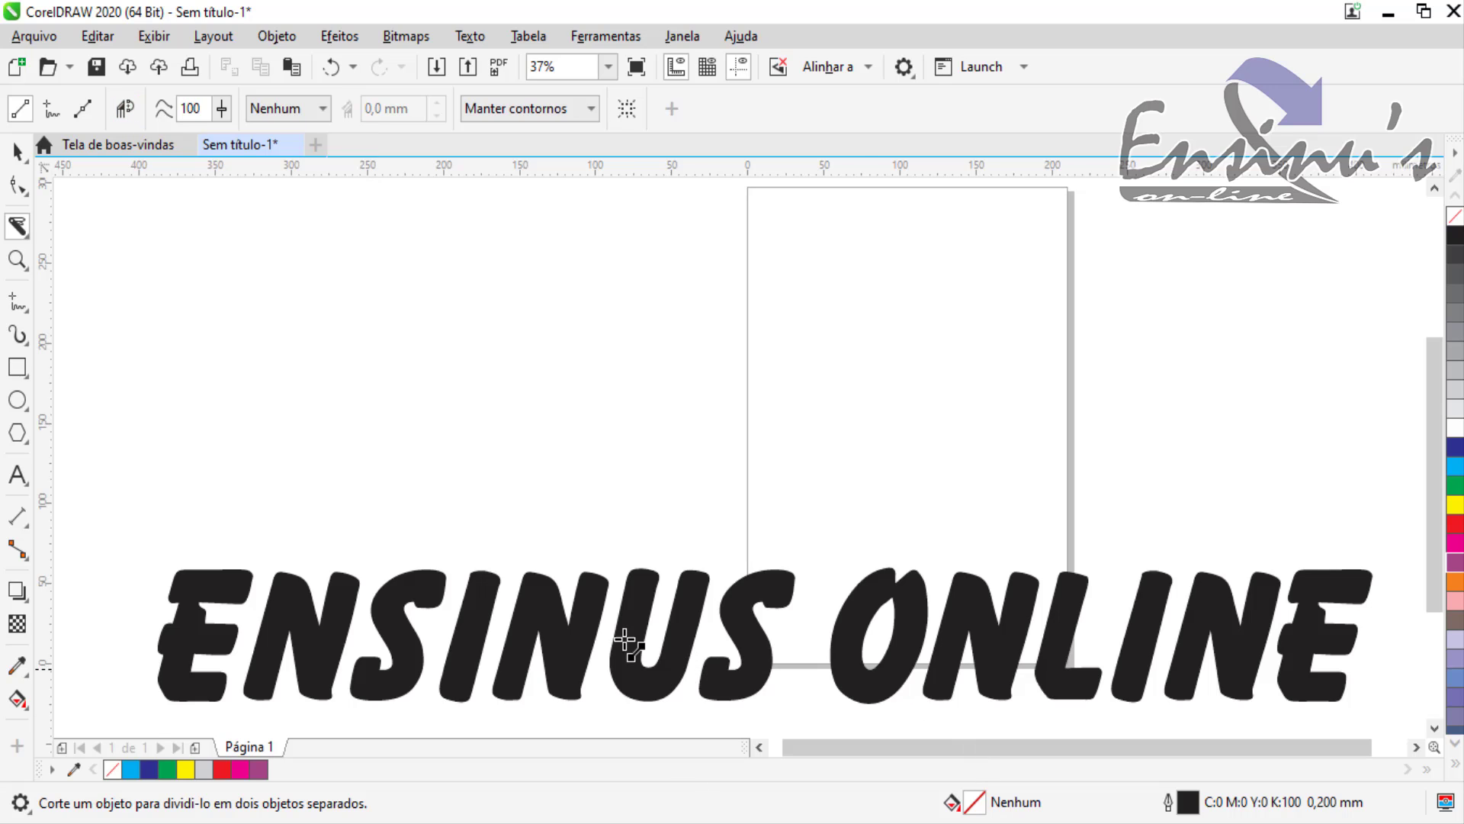
left_click(17, 152)
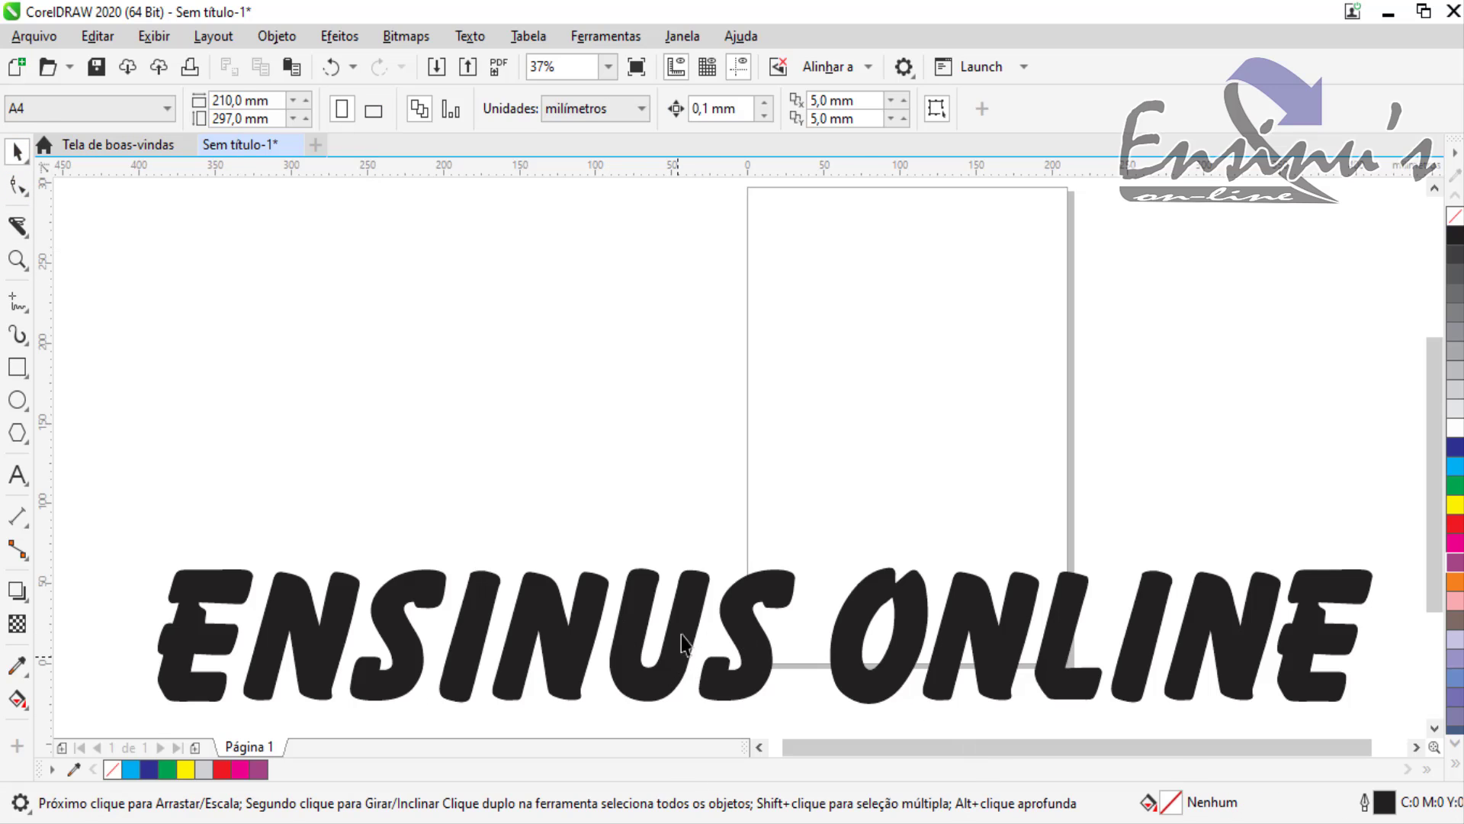
left_click_drag(681, 660, 675, 456)
left_click_drag(759, 507, 780, 579)
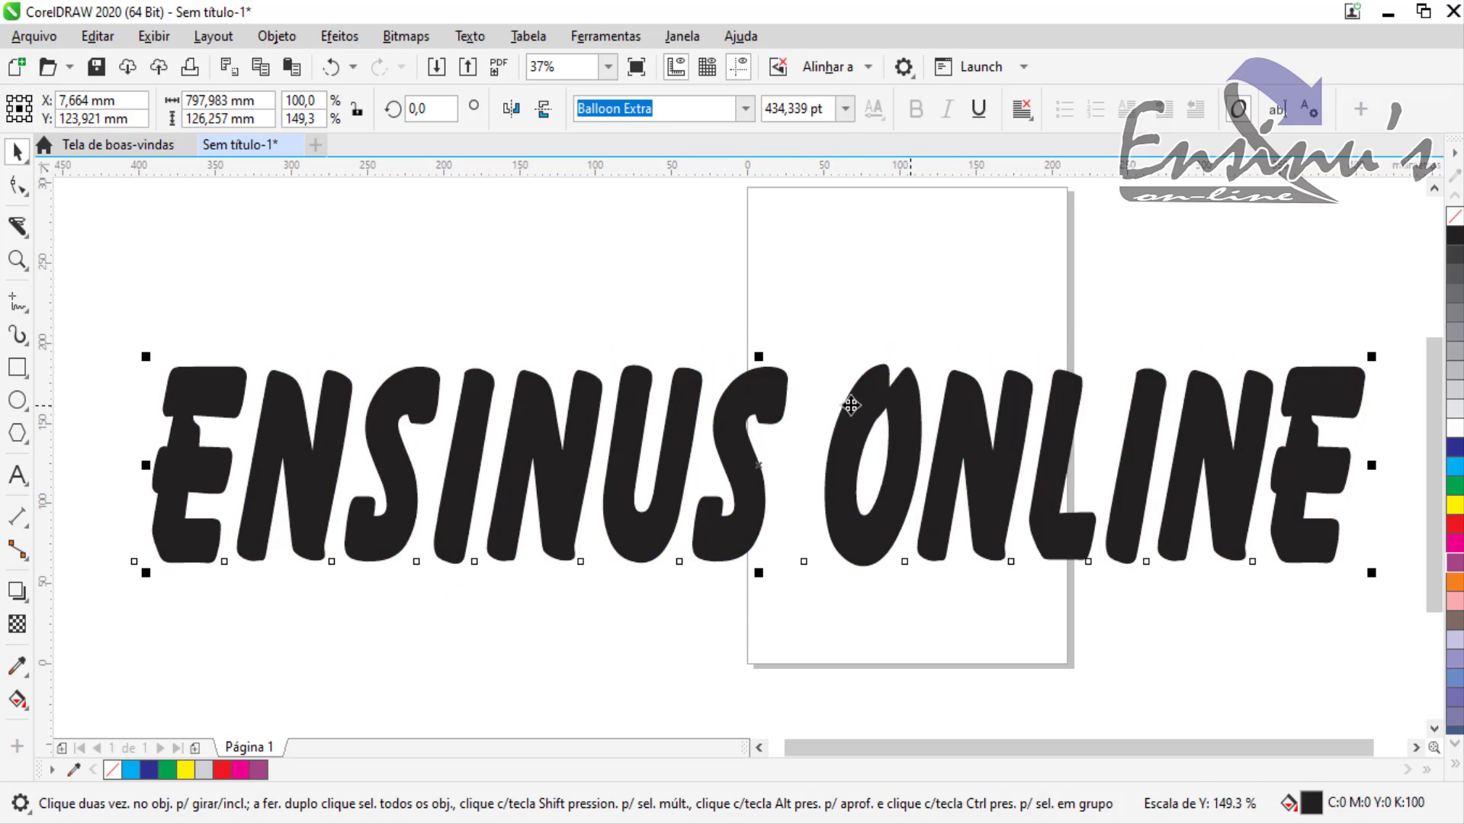
Cut the upper part of the text along a wavy line with the Knife in freehand mode, Espaço at 2,5 mm, and undo the cut
left_click(17, 226)
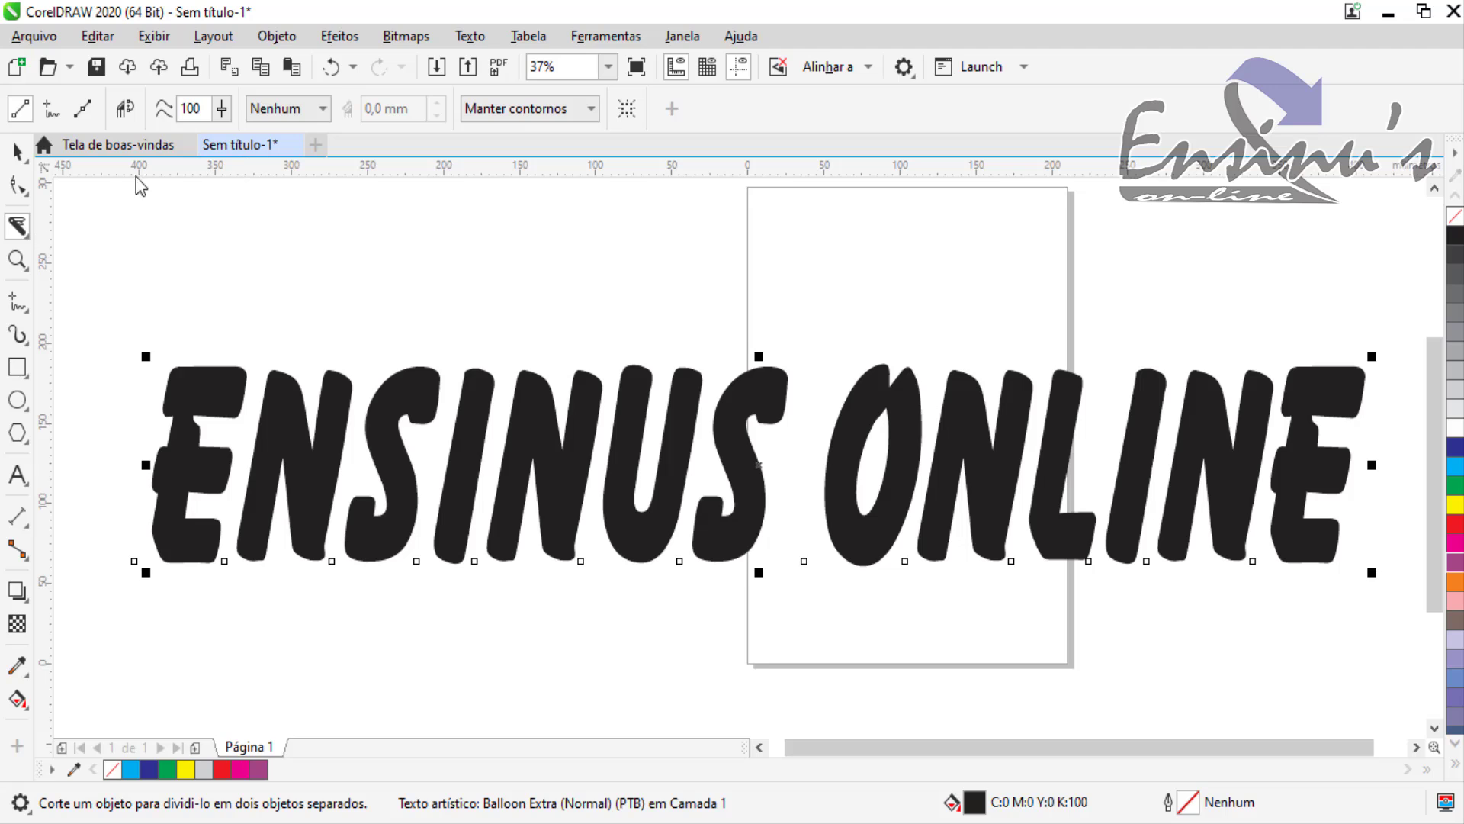
left_click(51, 112)
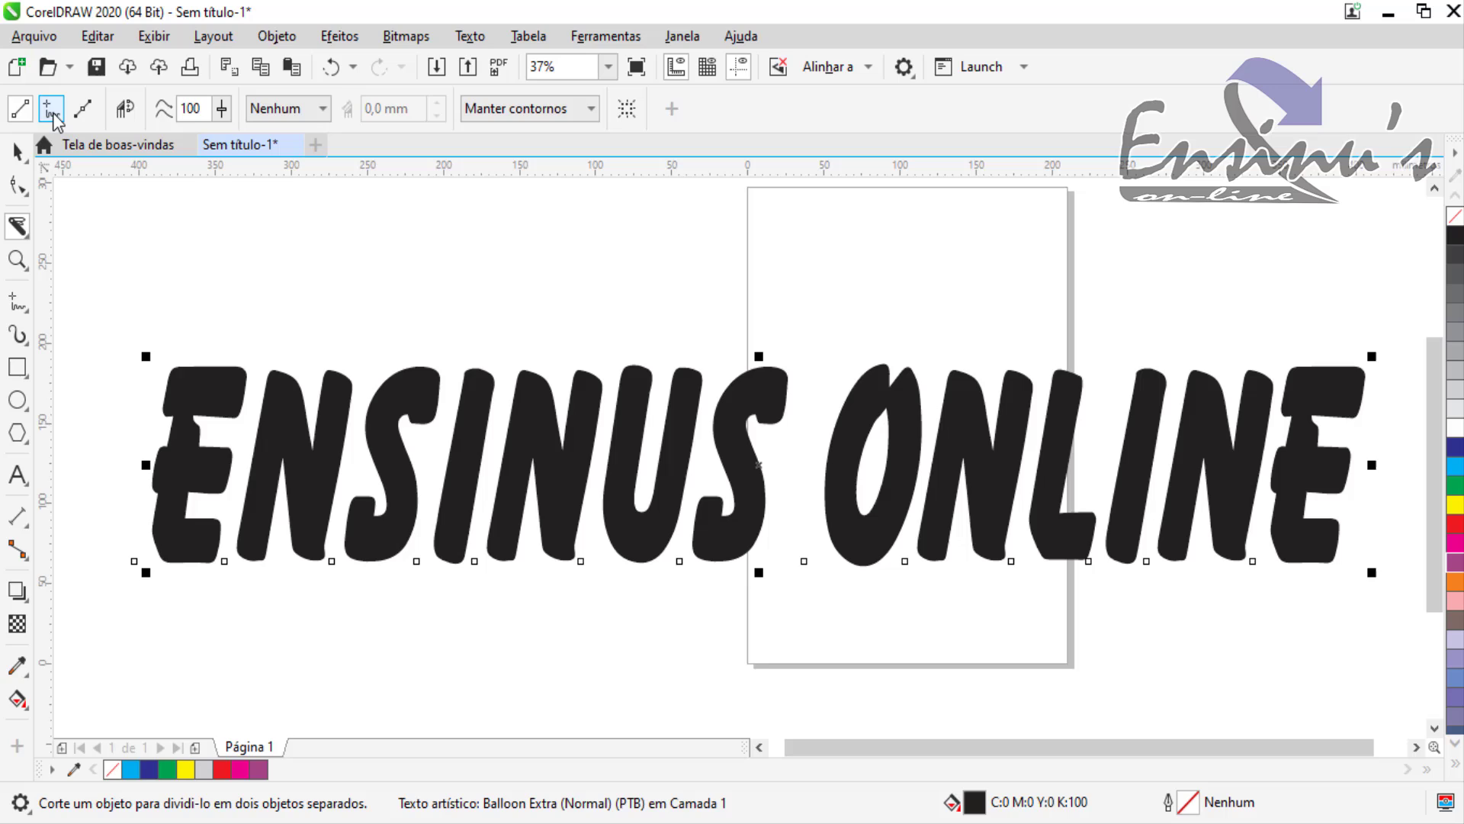
left_click(305, 112)
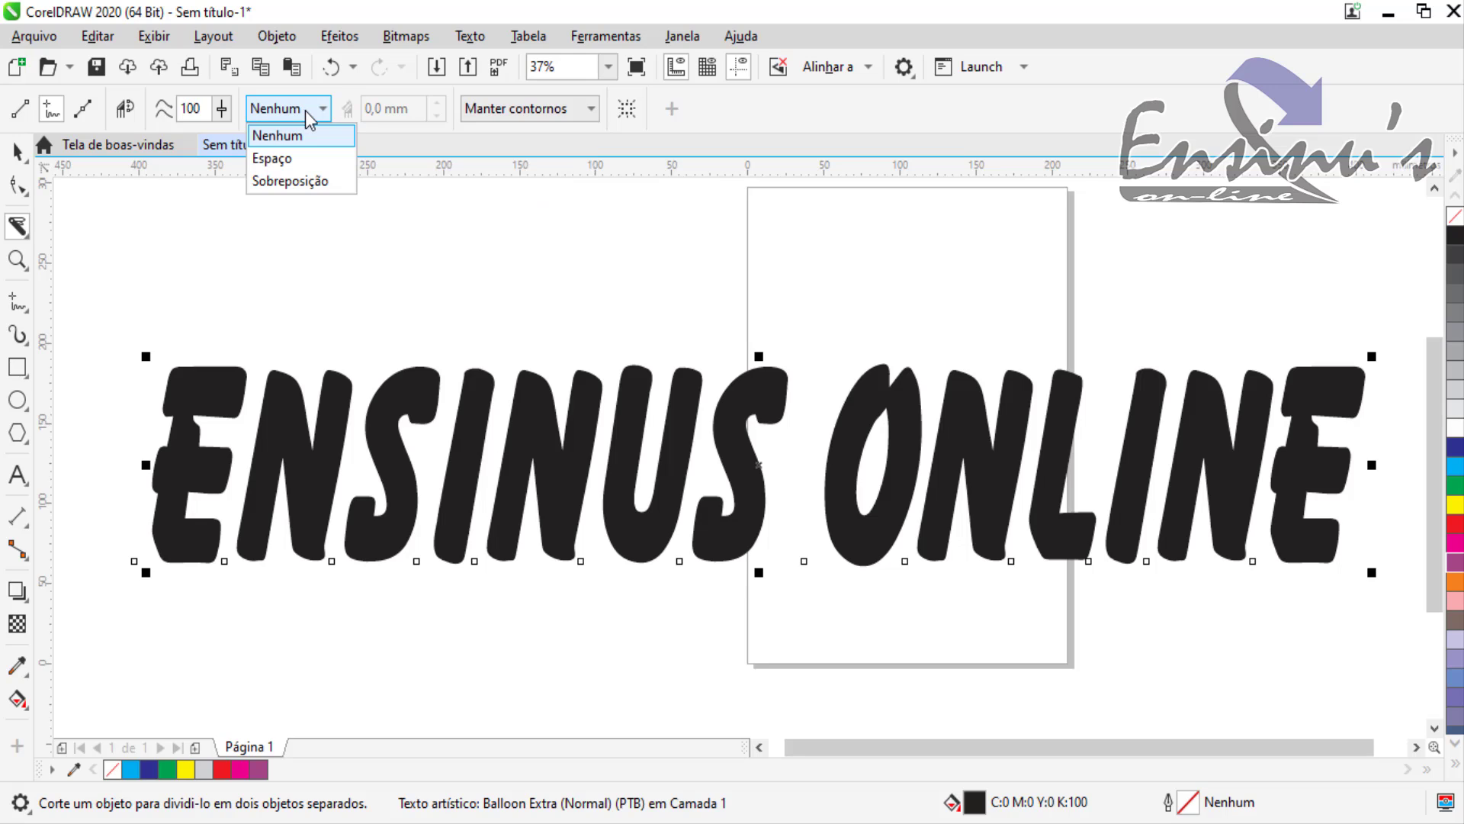
left_click(287, 159)
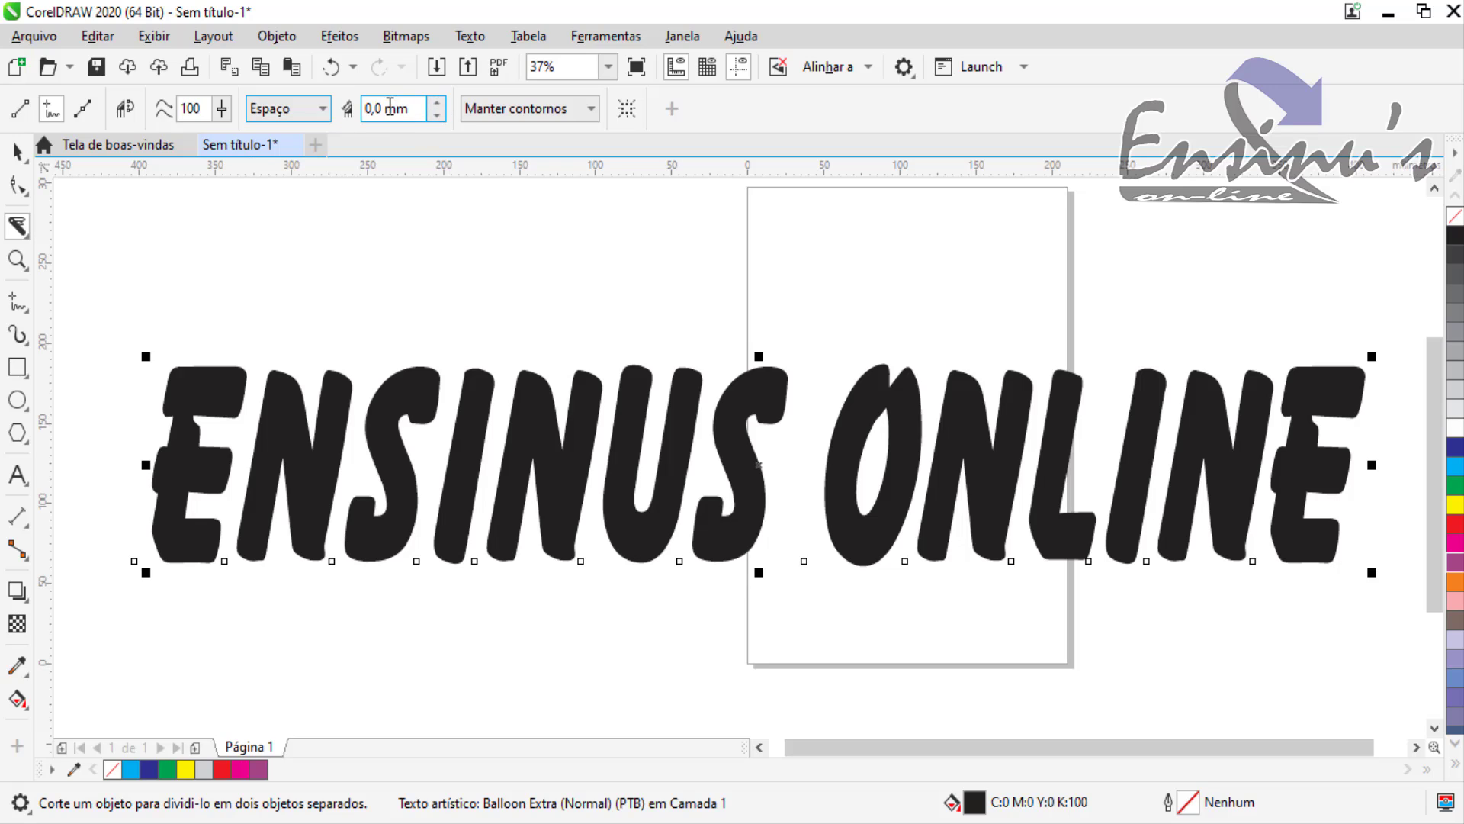
left_click(437, 102)
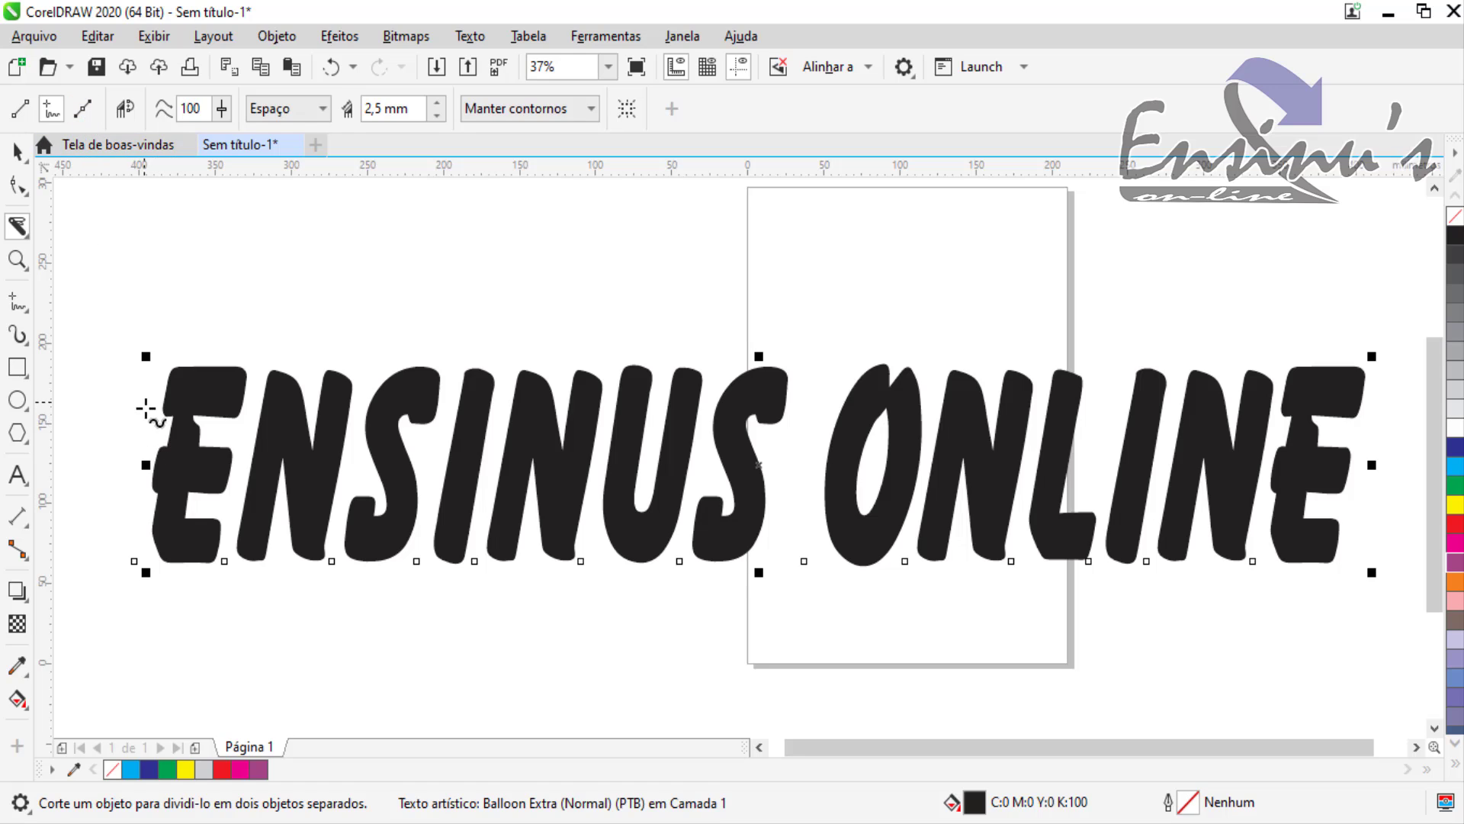
mouse_move(139, 426)
left_mouse_down()
mouse_move(270, 434)
mouse_move(325, 418)
mouse_move(410, 445)
mouse_move(524, 439)
mouse_move(565, 456)
mouse_move(657, 428)
mouse_move(693, 444)
mouse_move(791, 432)
mouse_move(818, 448)
mouse_move(939, 427)
mouse_move(1024, 437)
mouse_move(1076, 417)
mouse_move(1158, 430)
mouse_move(1302, 411)
mouse_move(1391, 422)
left_mouse_up()
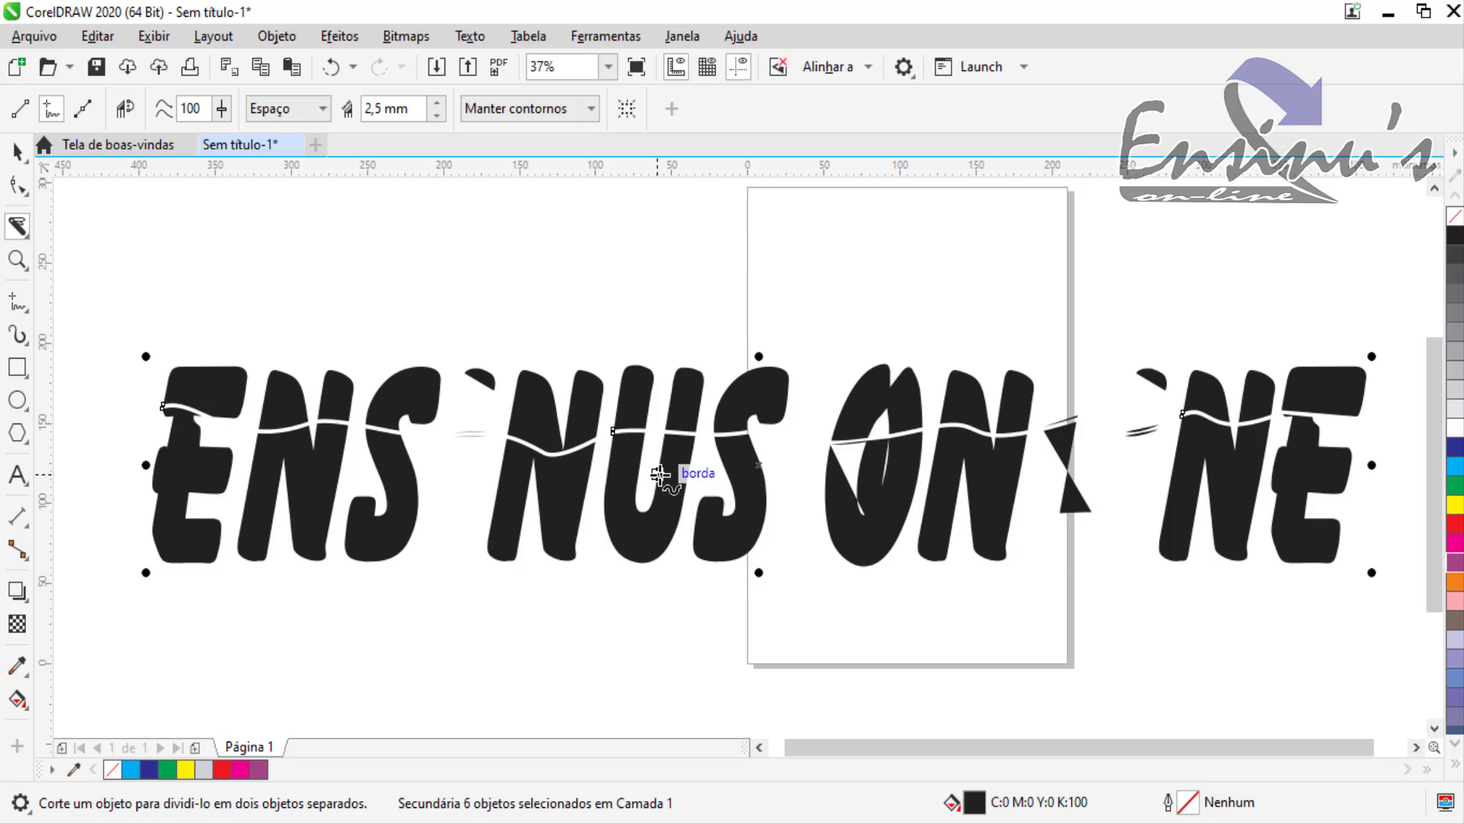
key("ctrl+z")
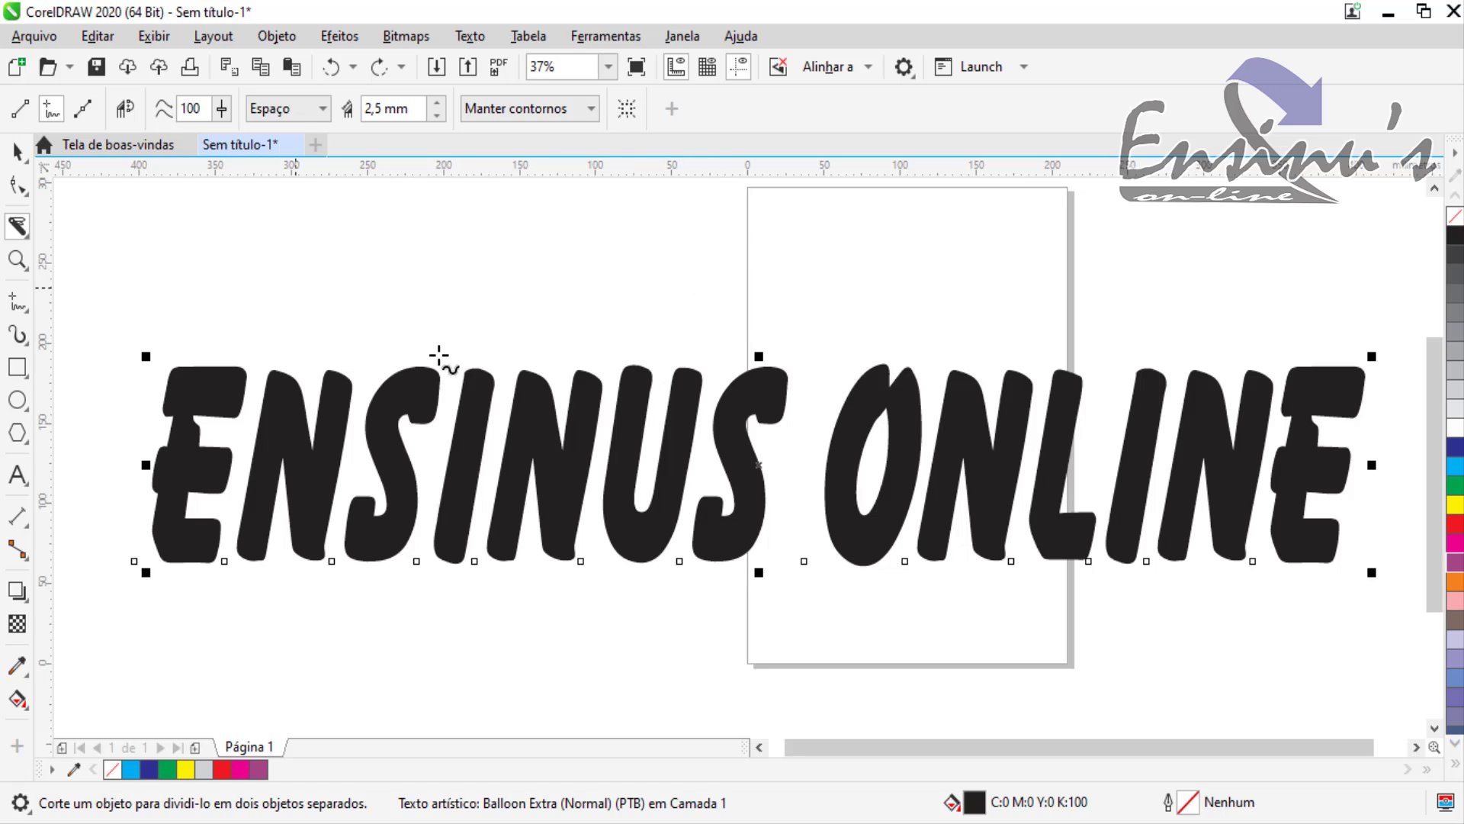
Switch the Knife's cut spacing to Sobreposição at 2,5 mm, cut freehand across the whole text, and undo the cut
left_click(302, 108)
left_click(291, 181)
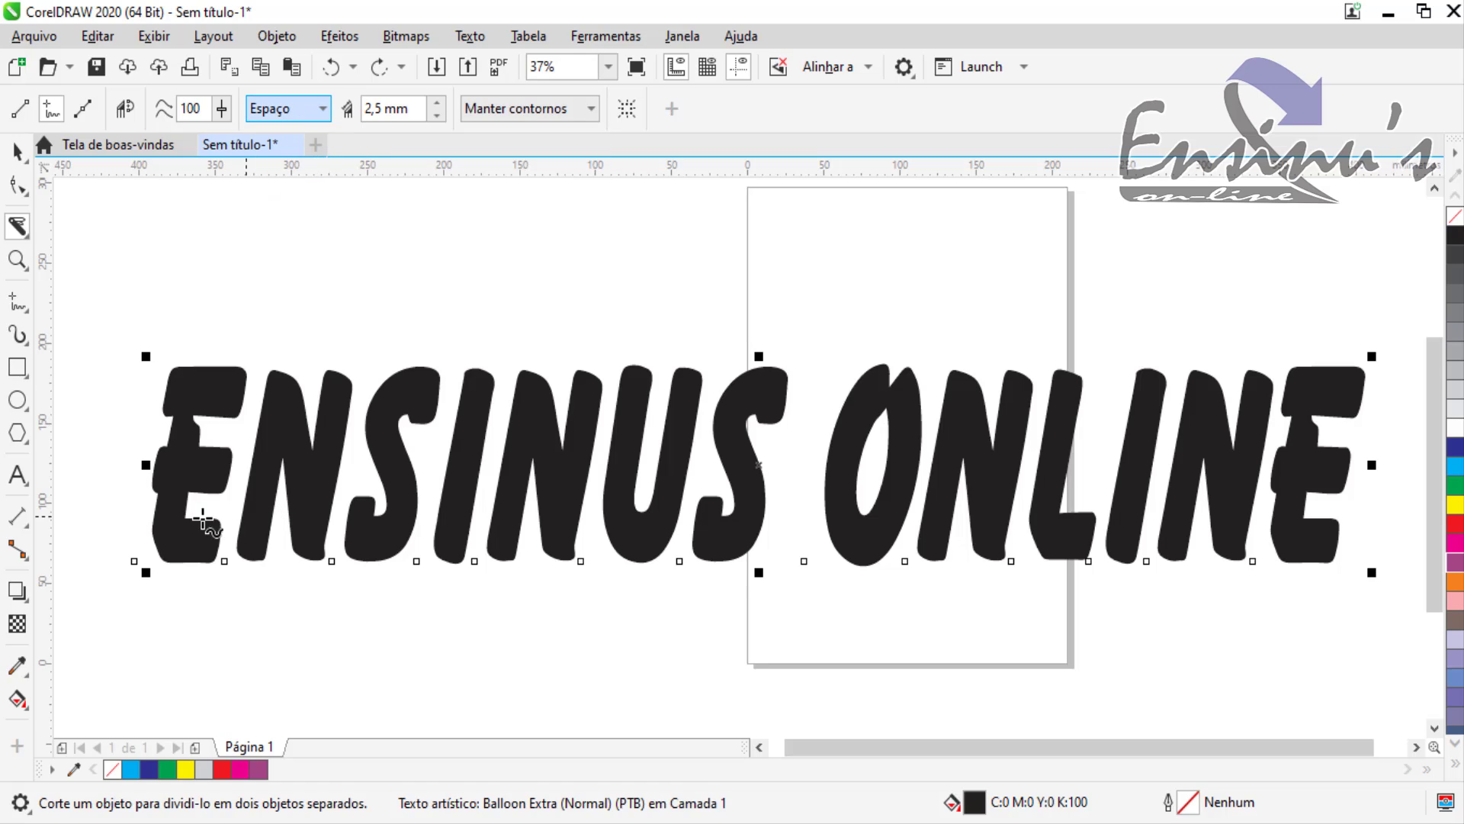
mouse_move(149, 439)
left_mouse_down()
mouse_move(327, 428)
mouse_move(436, 445)
mouse_move(583, 418)
mouse_move(779, 435)
mouse_move(953, 414)
mouse_move(1006, 438)
mouse_move(1058, 415)
mouse_move(1394, 420)
left_mouse_up()
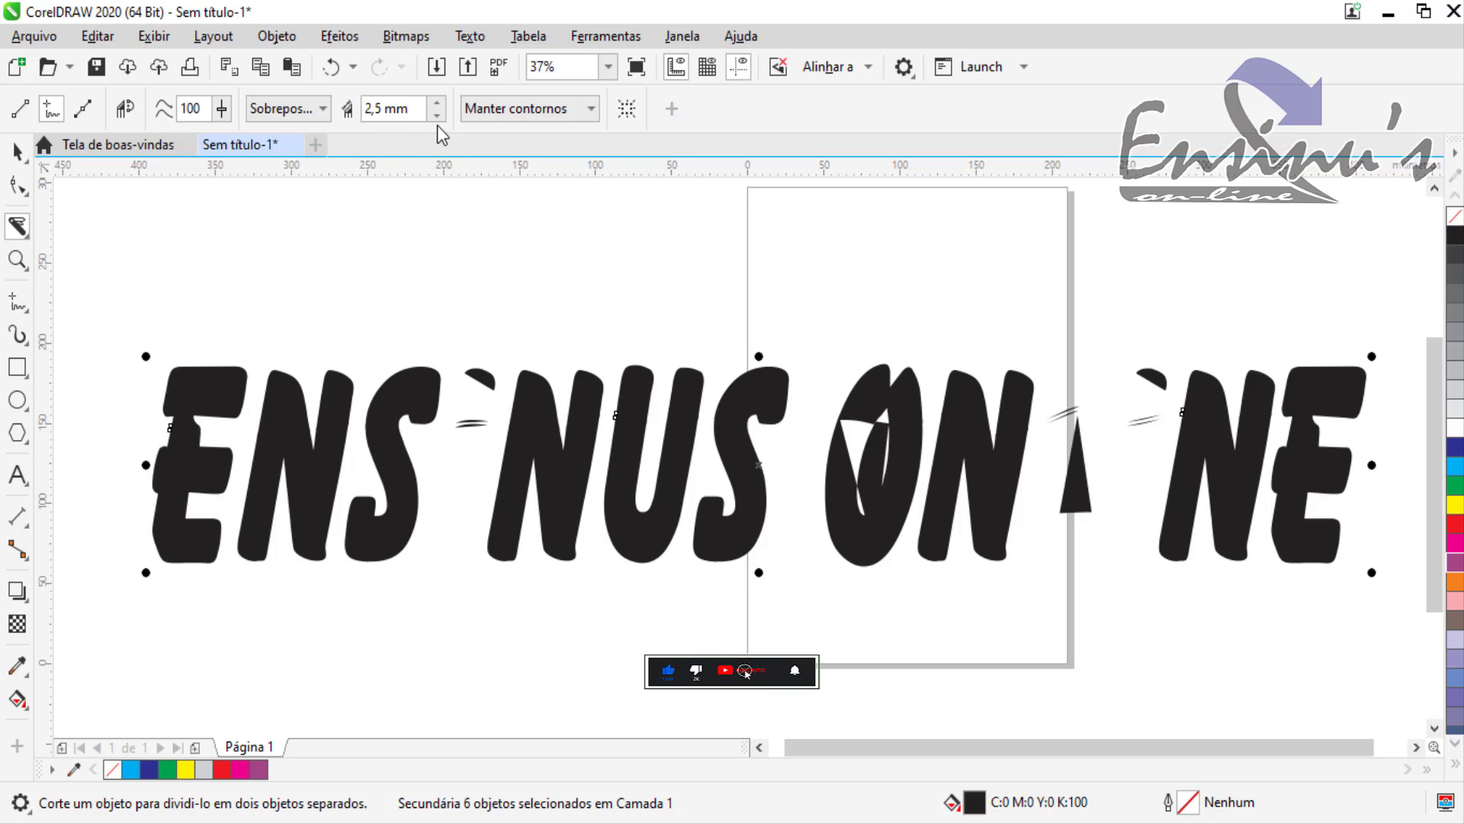
key("ctrl+z")
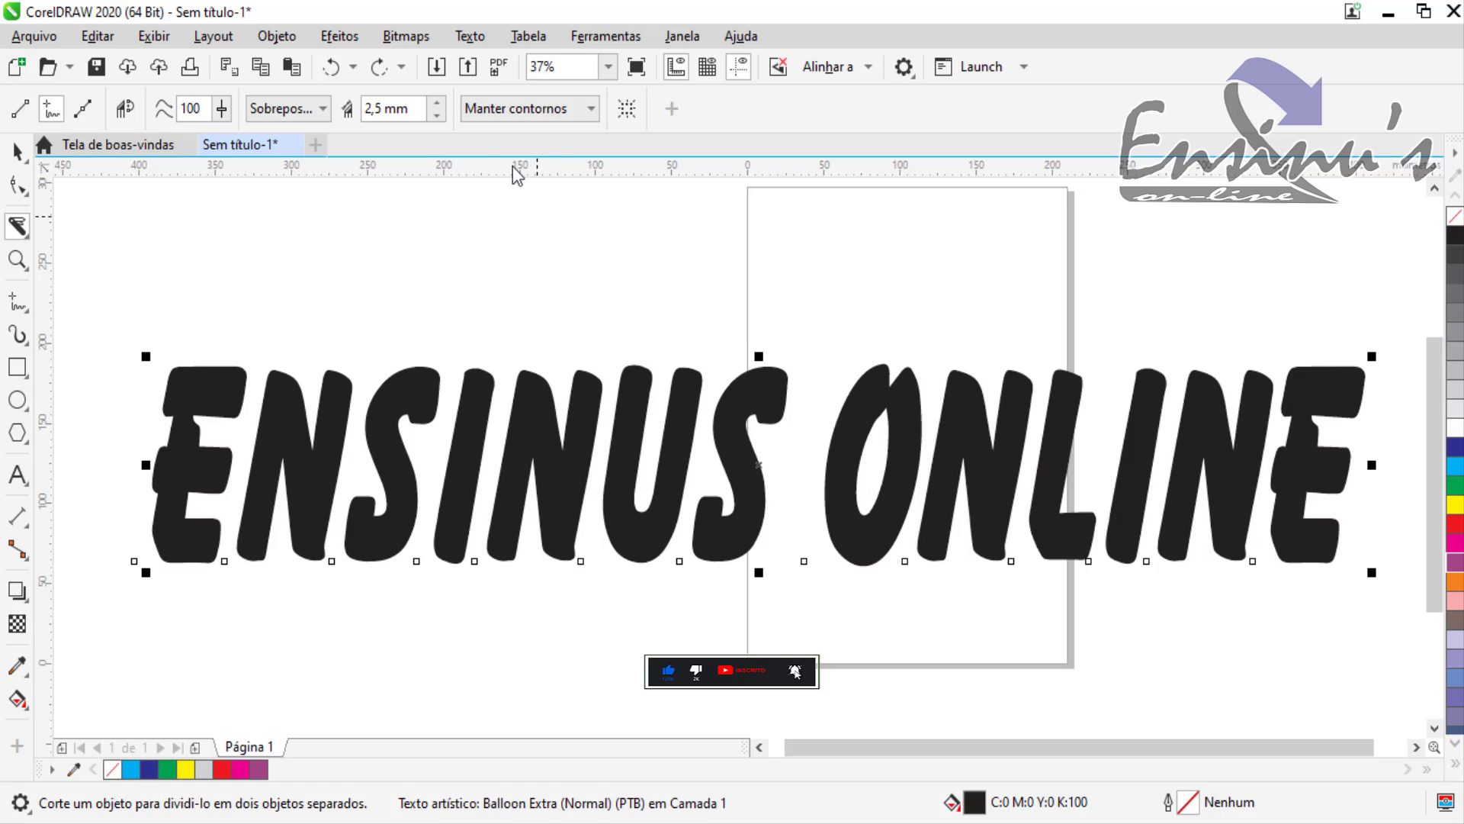
Reduce the Knife's overlap width to 0,0 mm, make another freehand cut across the text, and undo it
left_click(436, 121)
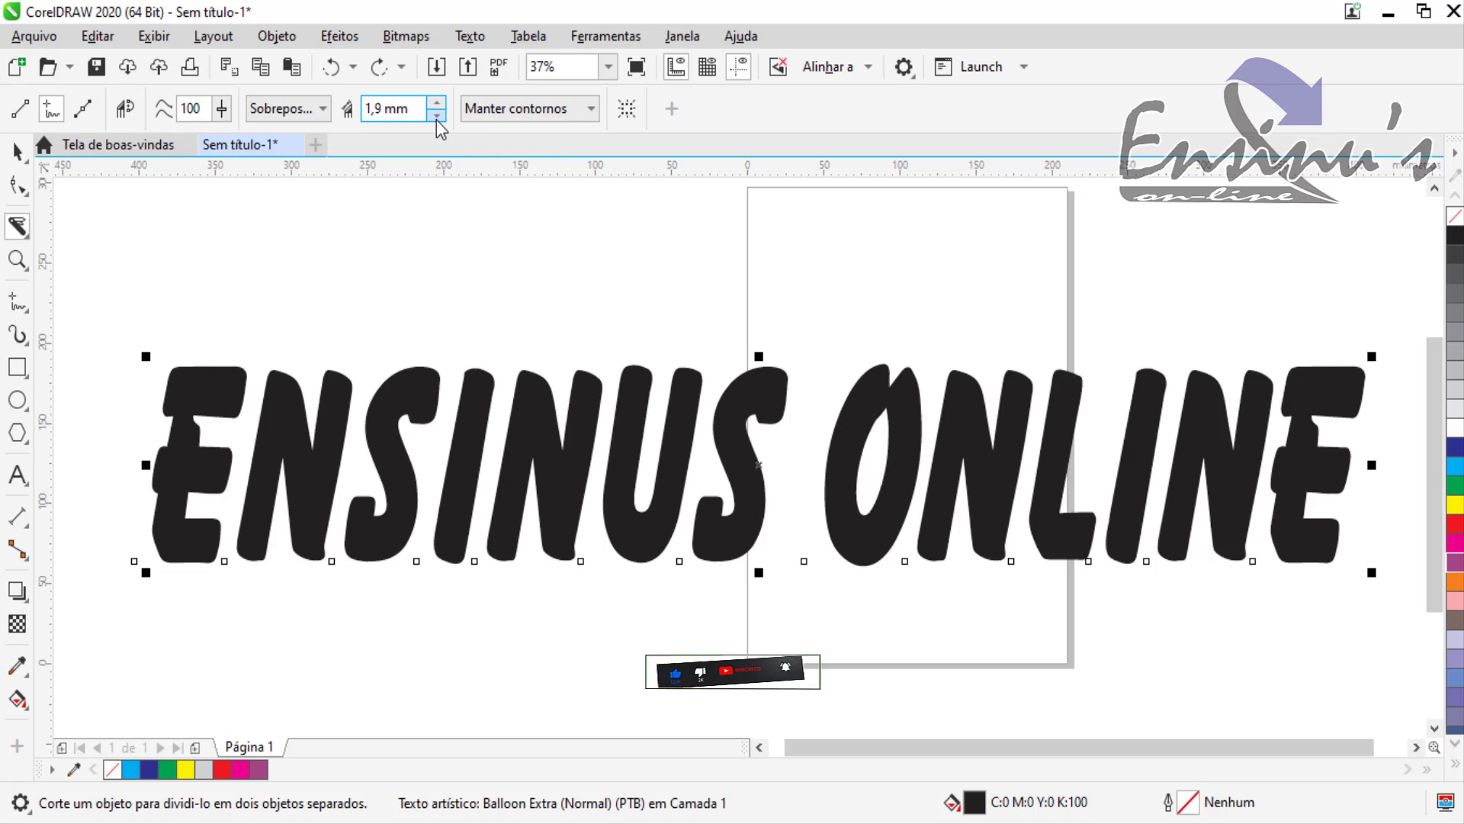
left_click(437, 120)
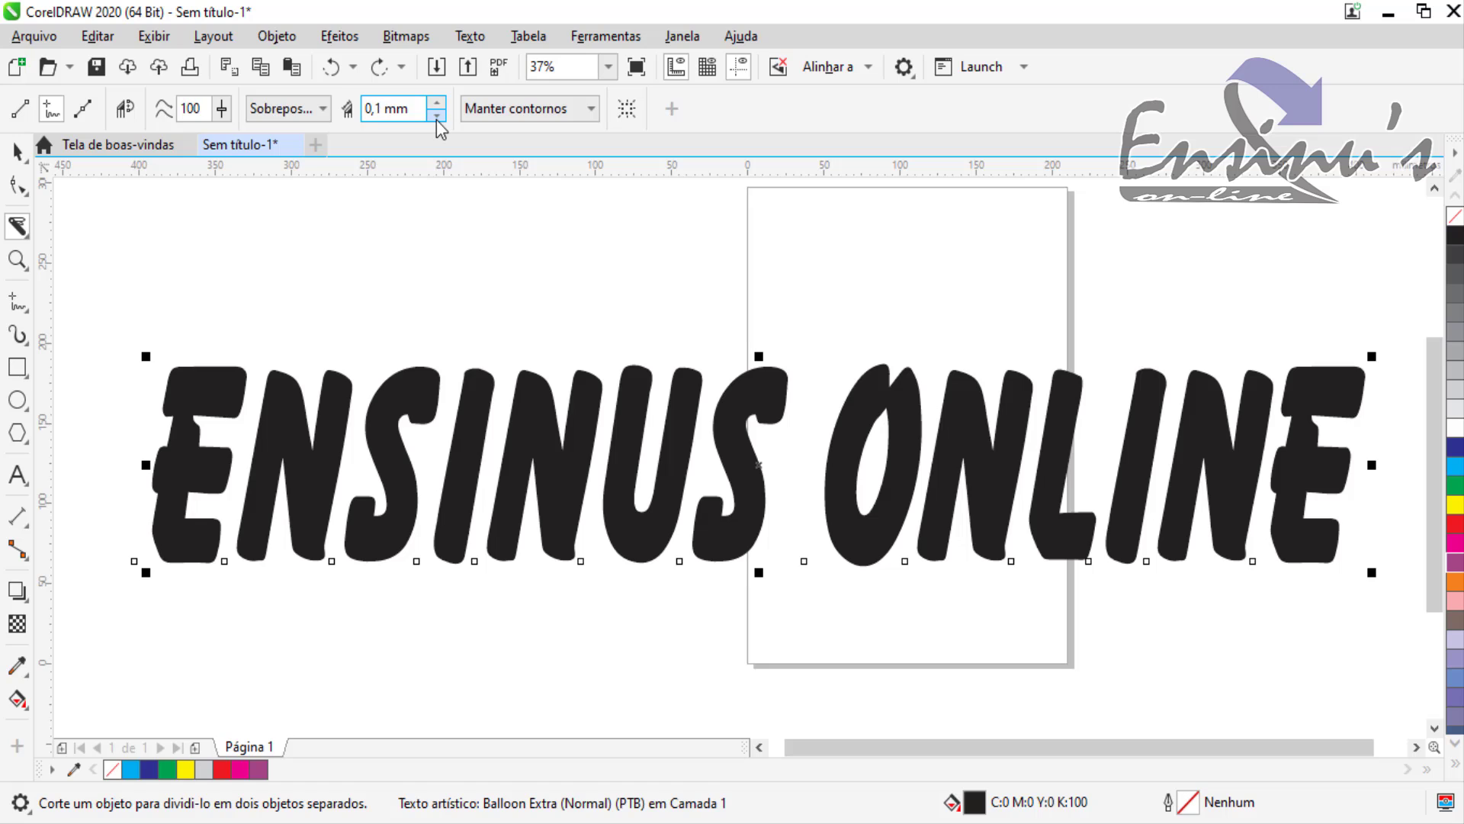
mouse_move(156, 431)
left_mouse_down()
mouse_move(195, 410)
mouse_move(735, 430)
mouse_move(843, 411)
mouse_move(920, 434)
mouse_move(1098, 415)
mouse_move(1190, 441)
mouse_move(1310, 417)
mouse_move(1392, 428)
left_mouse_up()
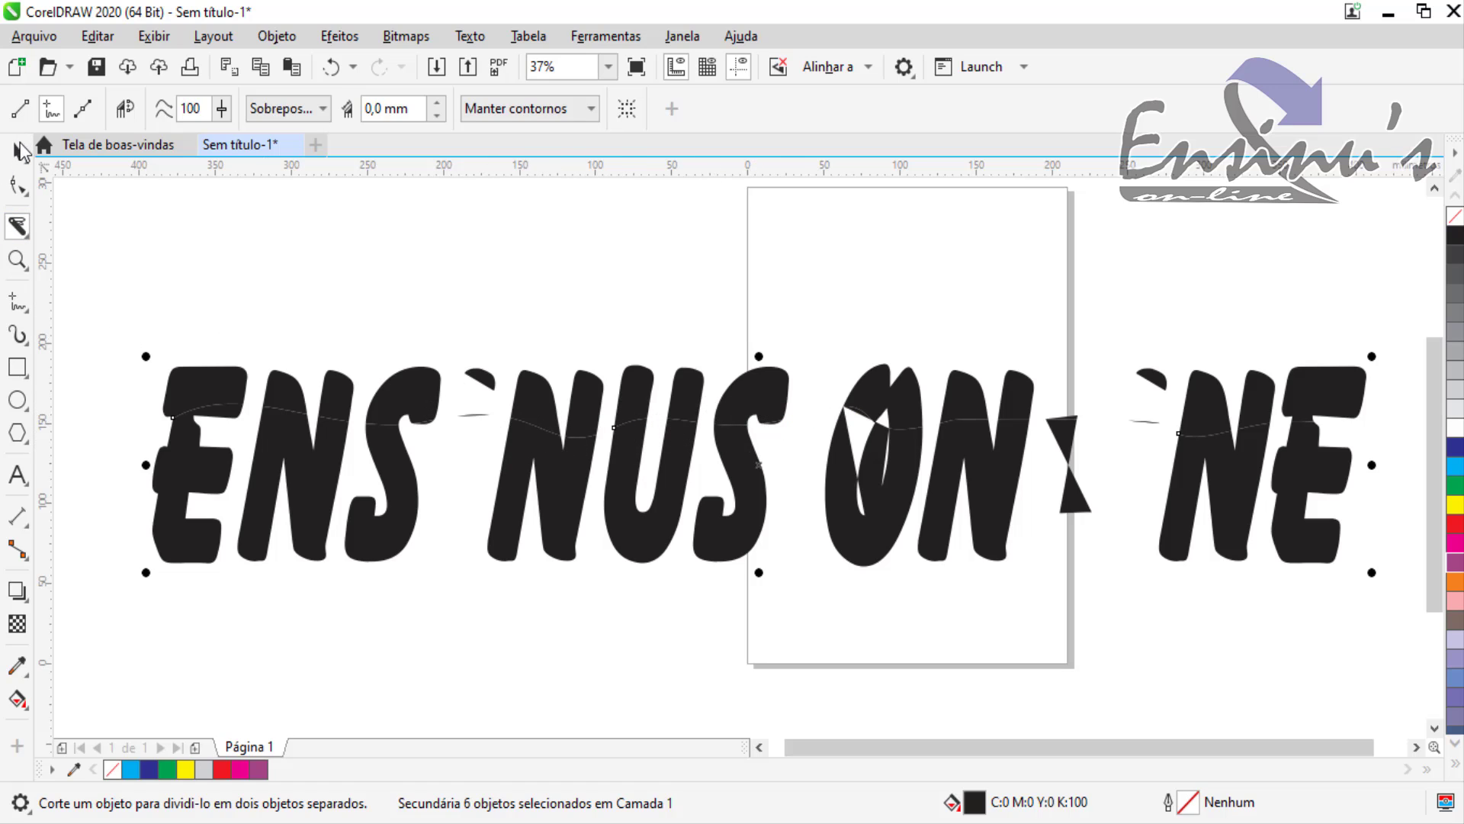
left_click(15, 146)
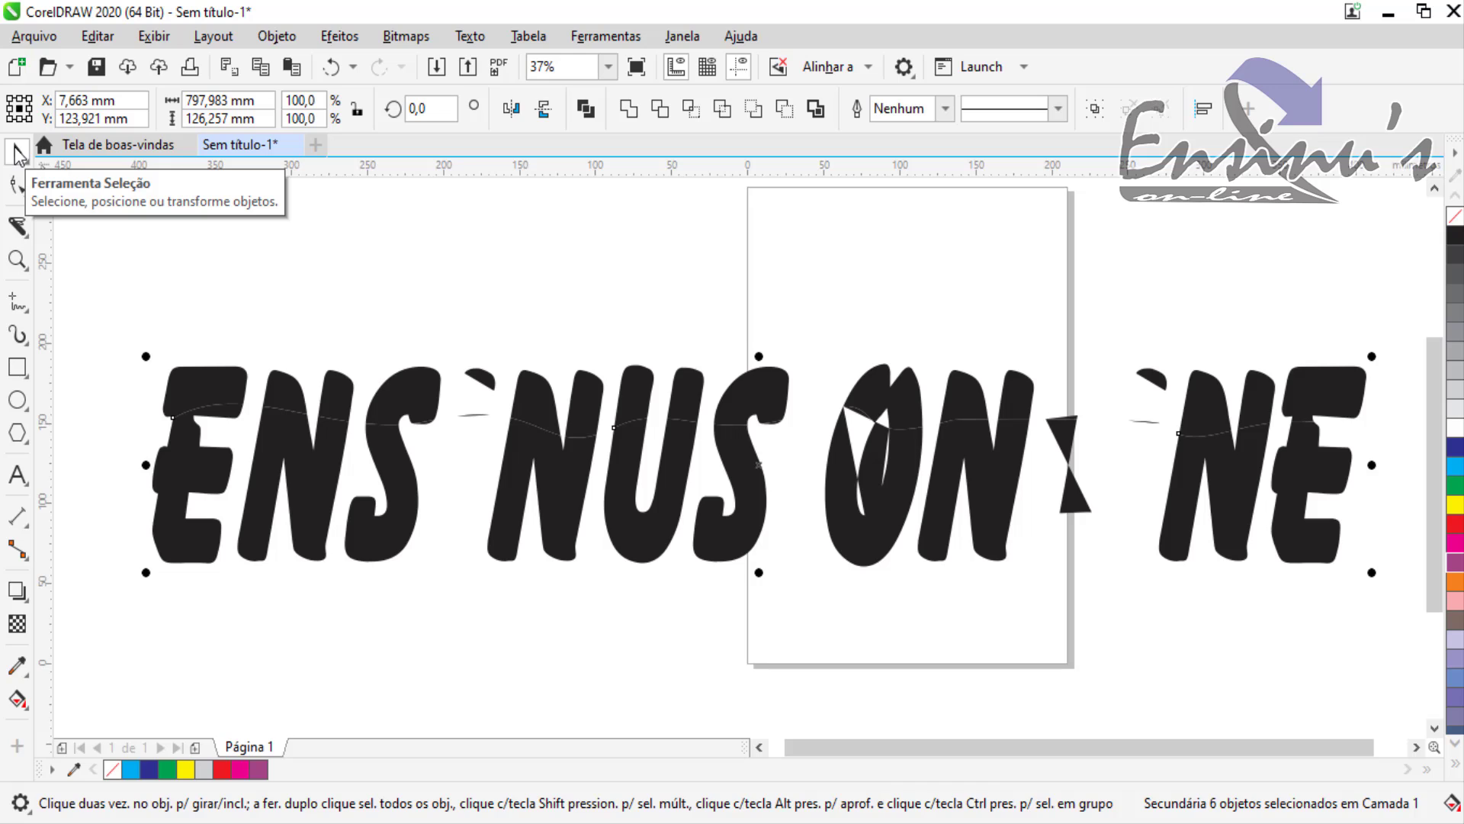
left_click(17, 226)
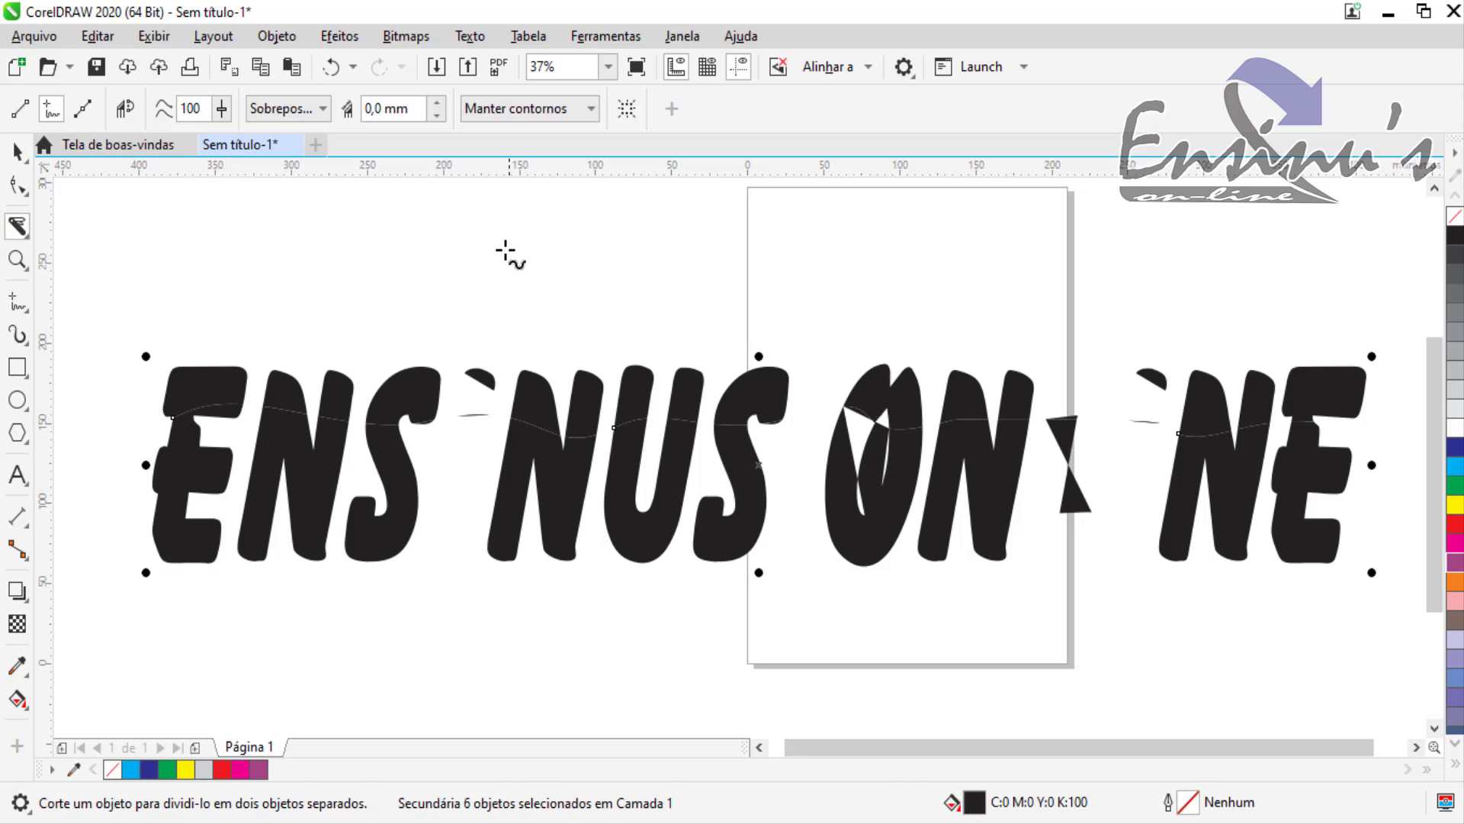
key("ctrl+z")
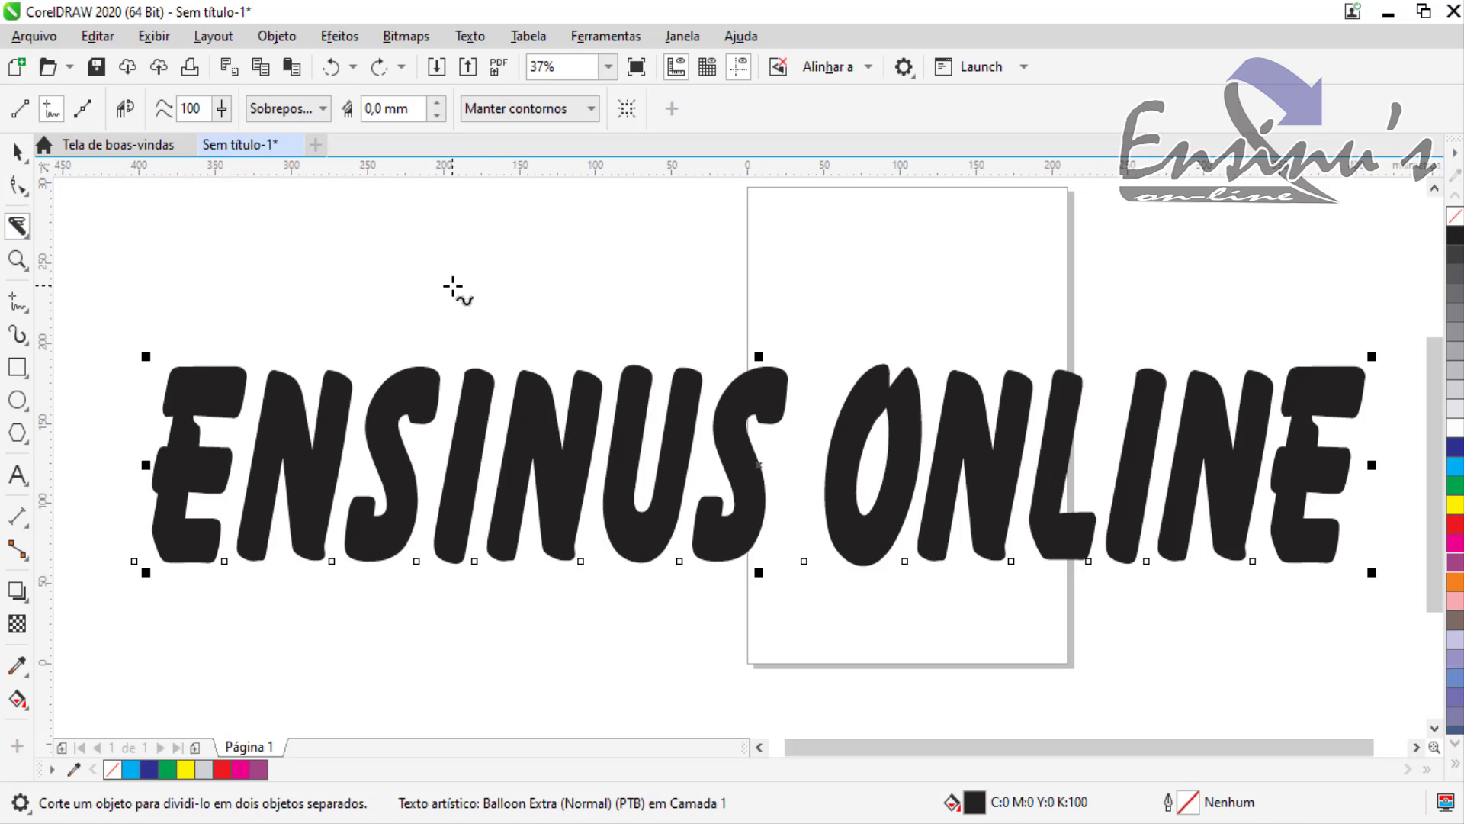
left_click(16, 148)
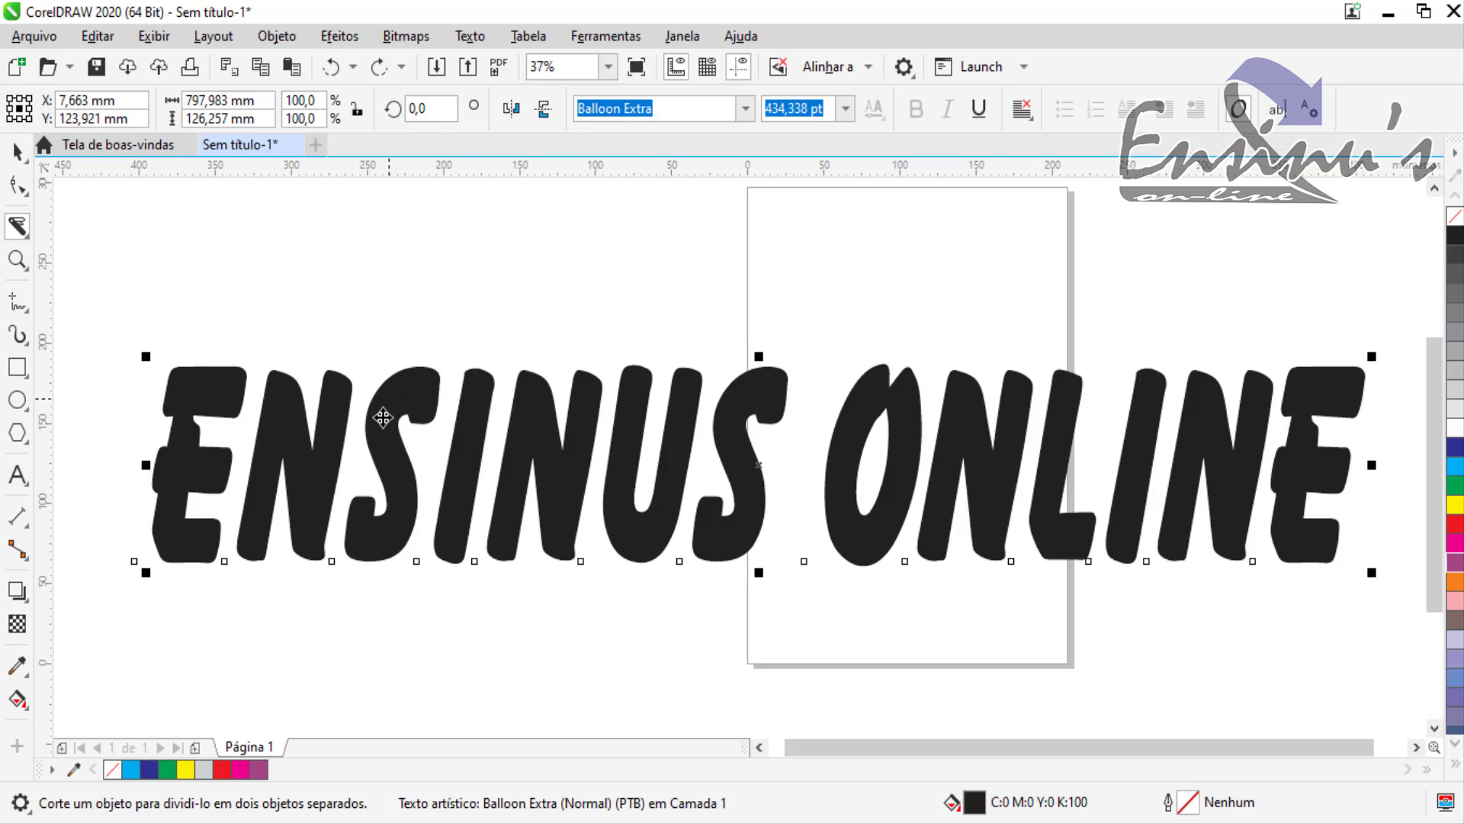
left_click(18, 227)
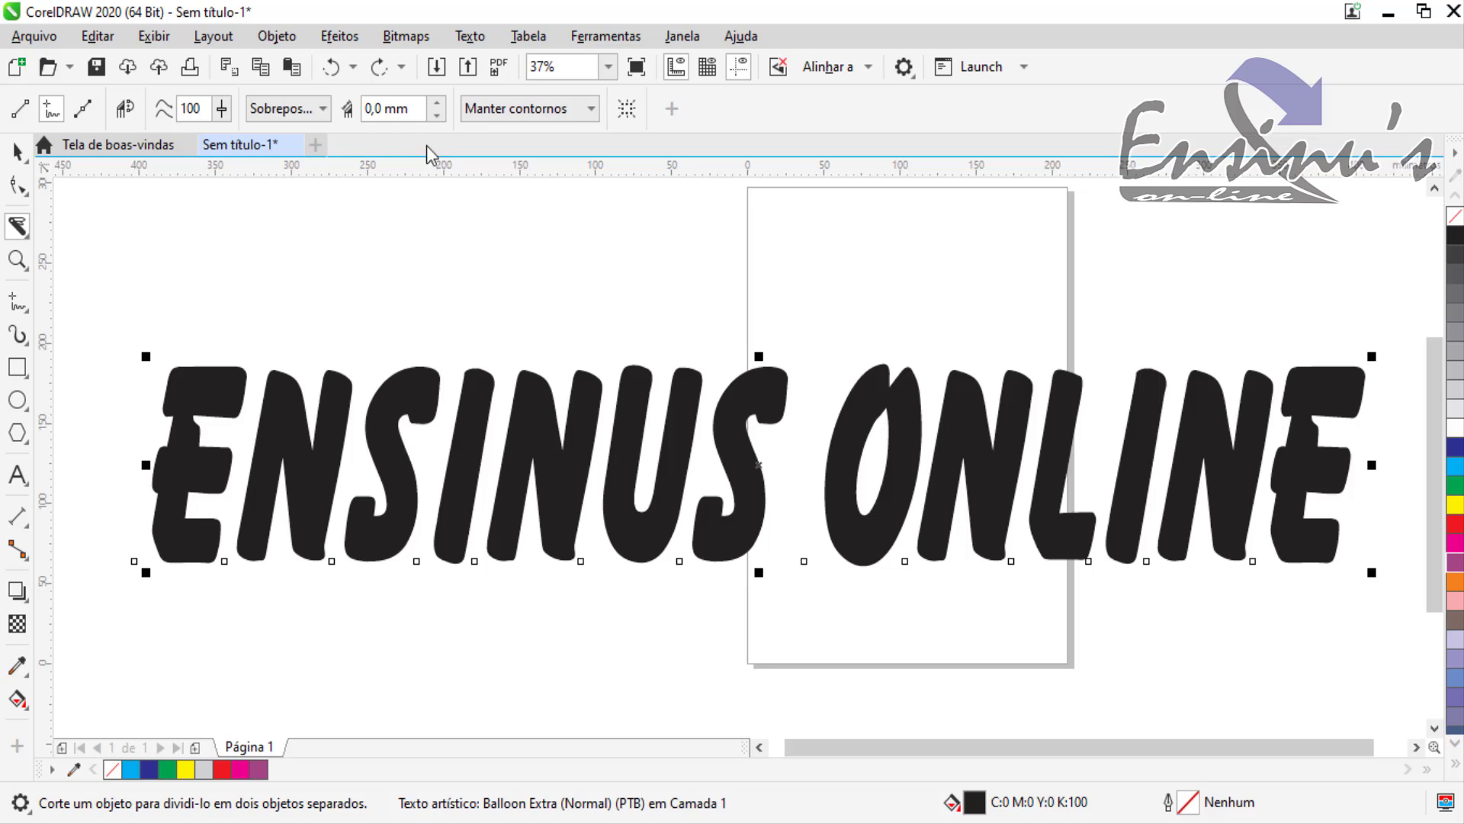